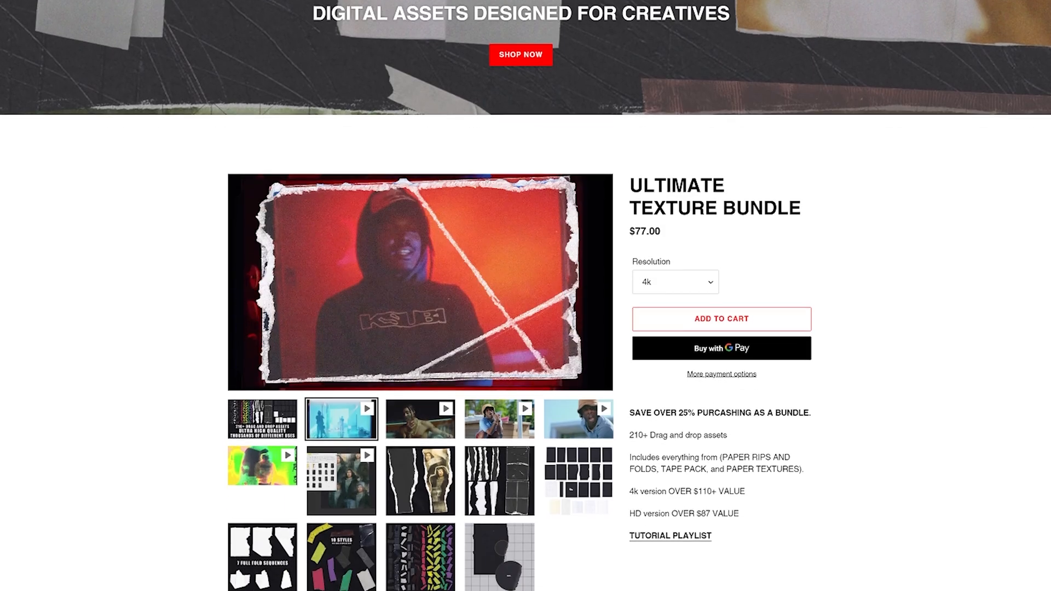
- Look through the texture bundle, the thermal and CRT preset packs, and the popular packs on the store page
scroll(526, 296, "down", 5)
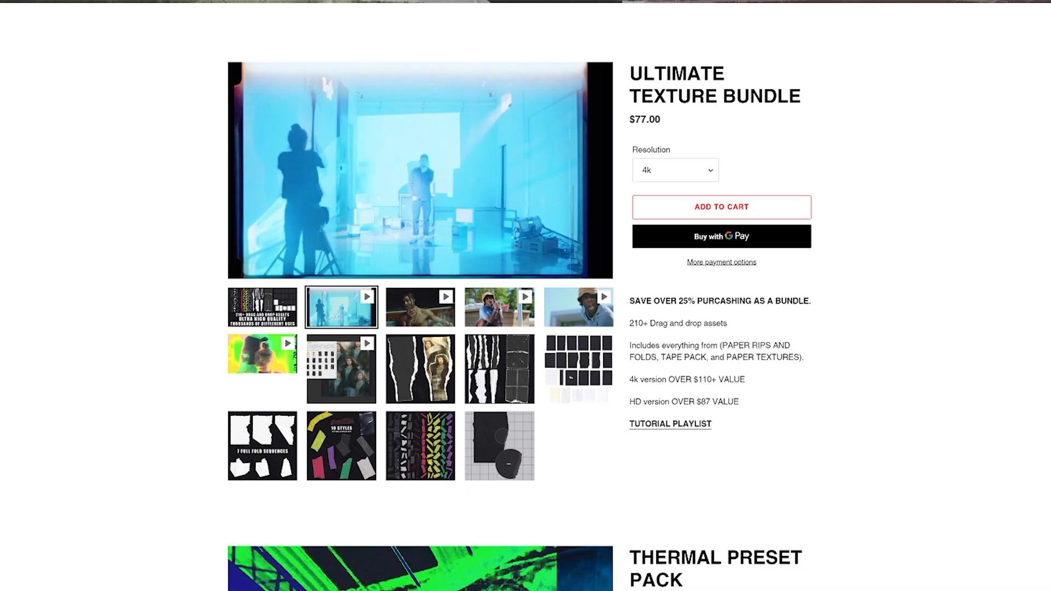
scroll(525, 296, "down", 4)
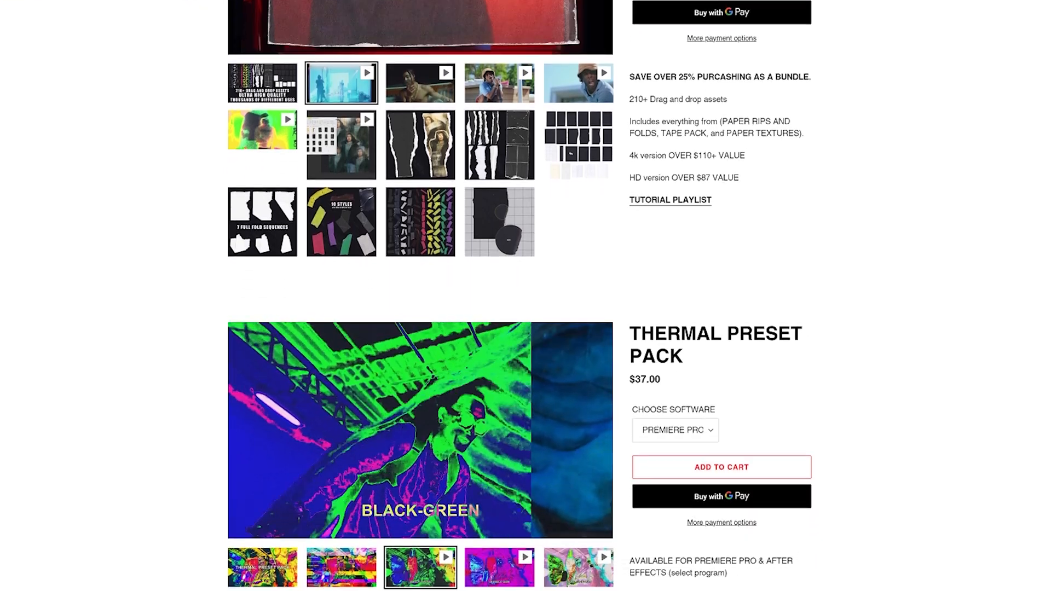
scroll(525, 296, "down", 4)
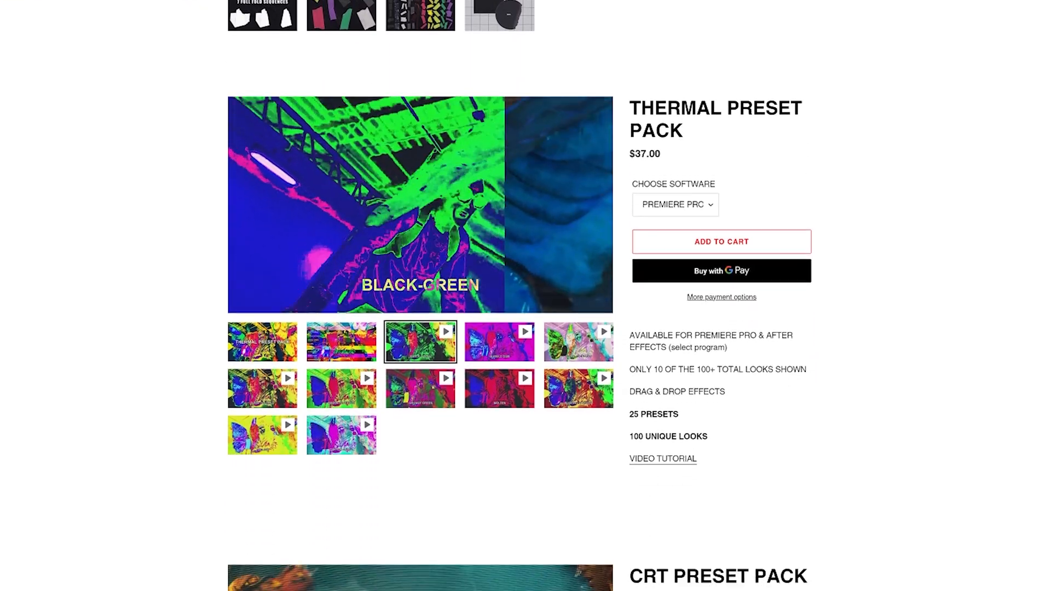
scroll(525, 295, "down", 4)
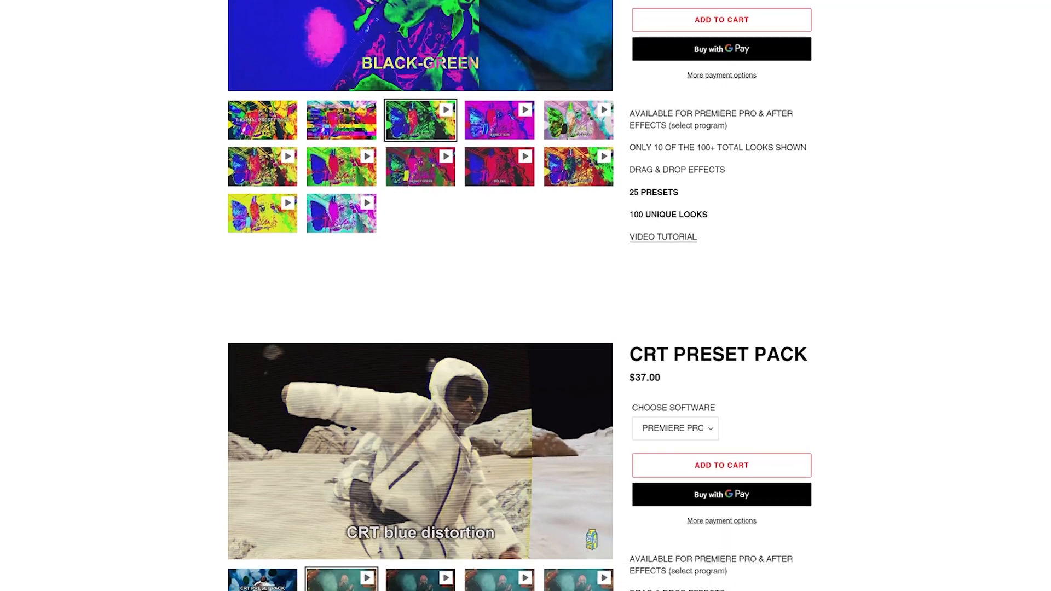
scroll(525, 295, "down", 4)
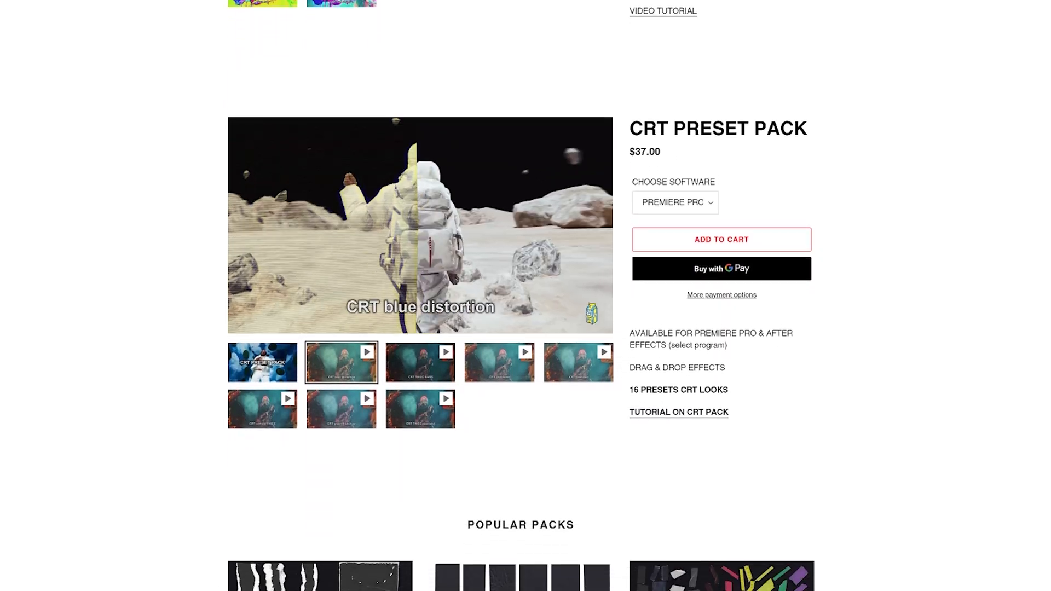
scroll(525, 295, "down", 4)
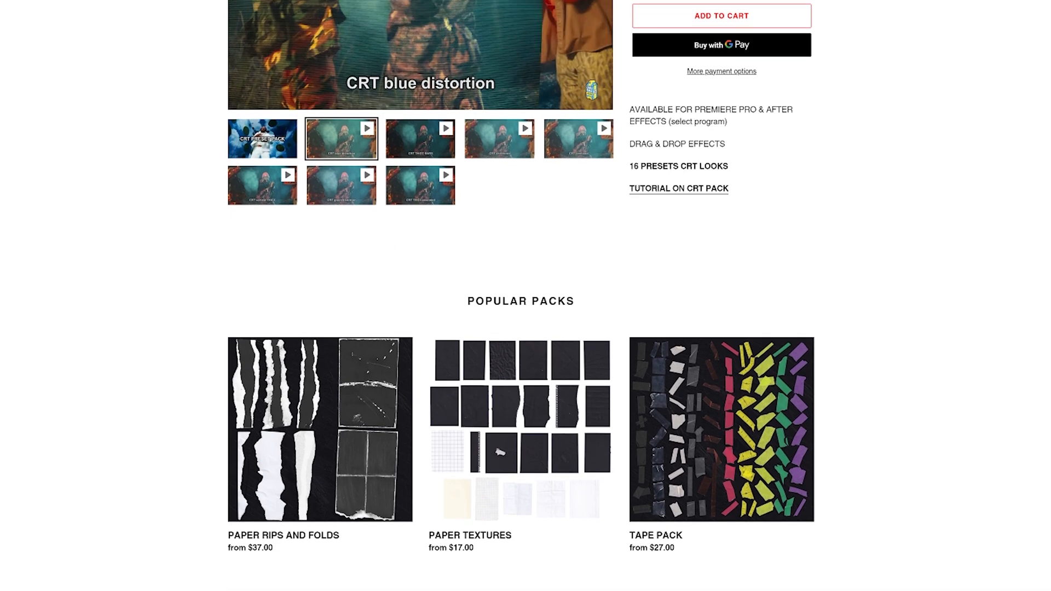
scroll(525, 295, "down", 4)
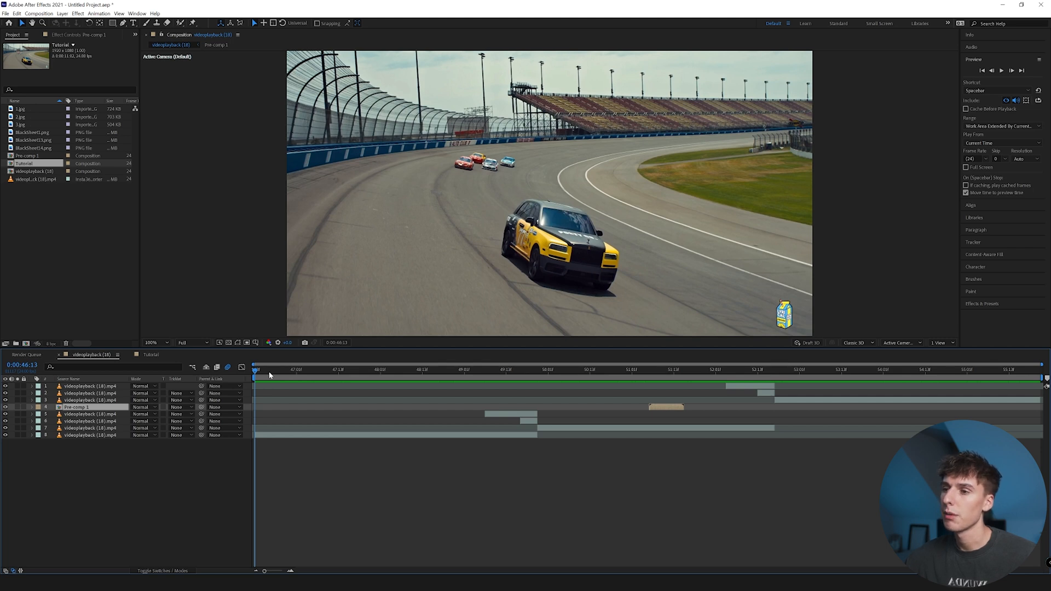
- Preview the finished videoplayback (18) composition and examine its paper cutout transition around 0:00:51:07
key("space")
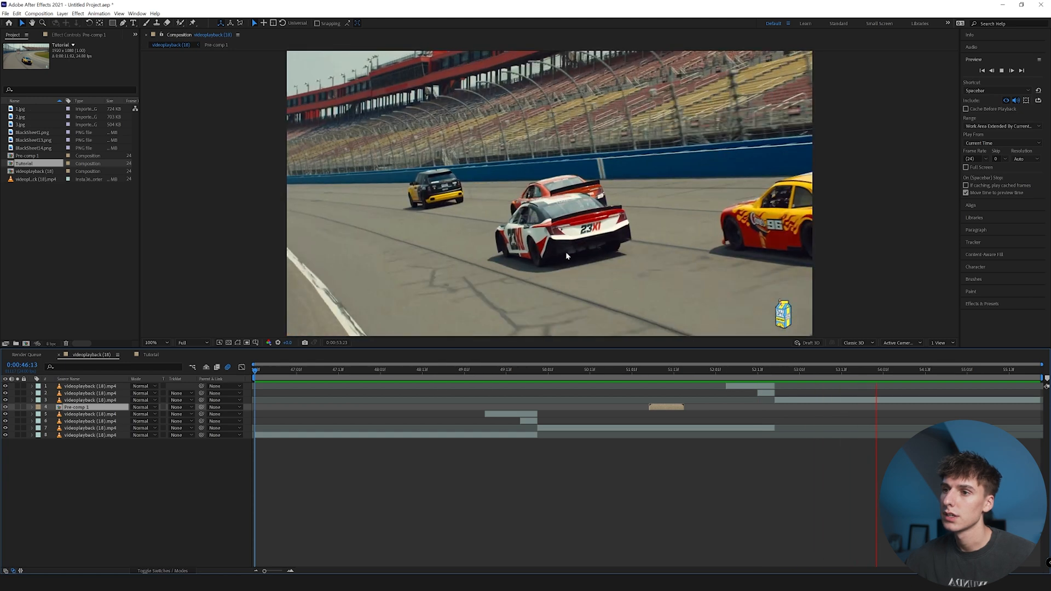
key("space")
left_click_drag(462, 380, 653, 376)
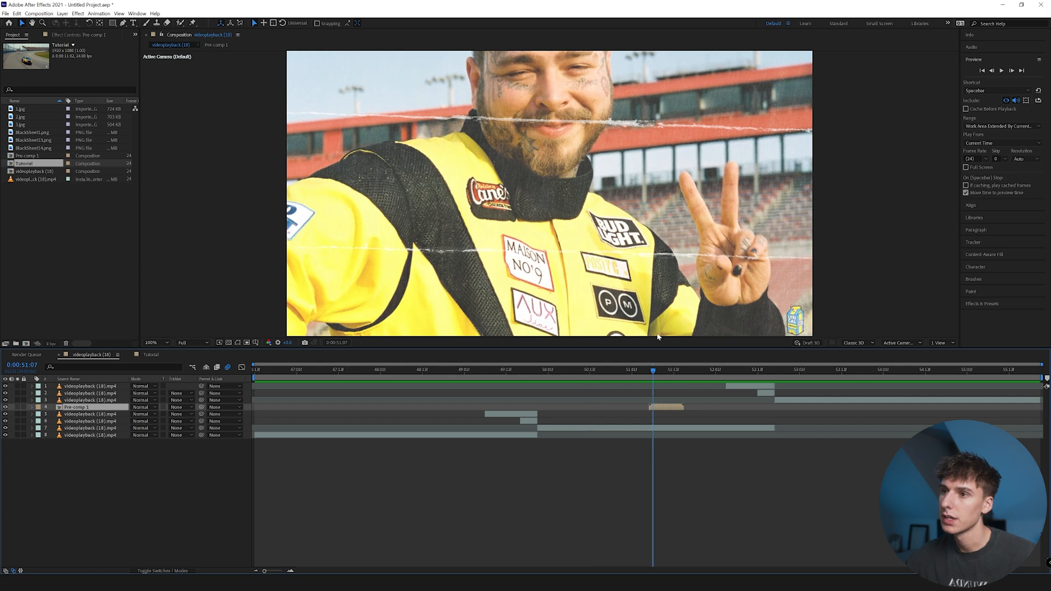
left_click_drag(656, 378, 502, 382)
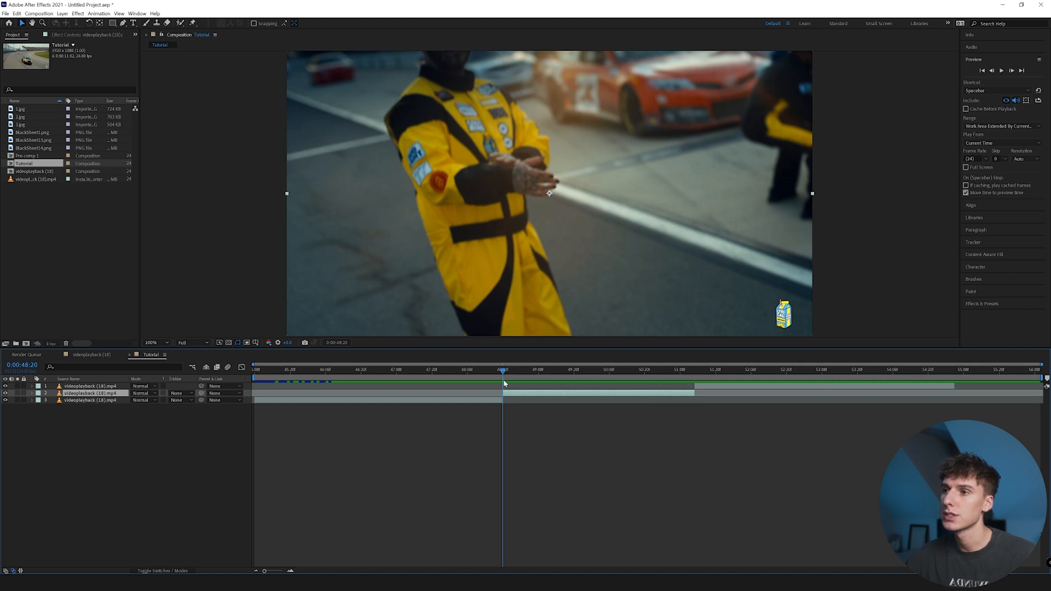
- Duplicate the Tutorial composition's middle clip and apply Freeze Frame to the upper copy at the clip's first frame, 0:00:48:20
left_click_drag(499, 373, 538, 387)
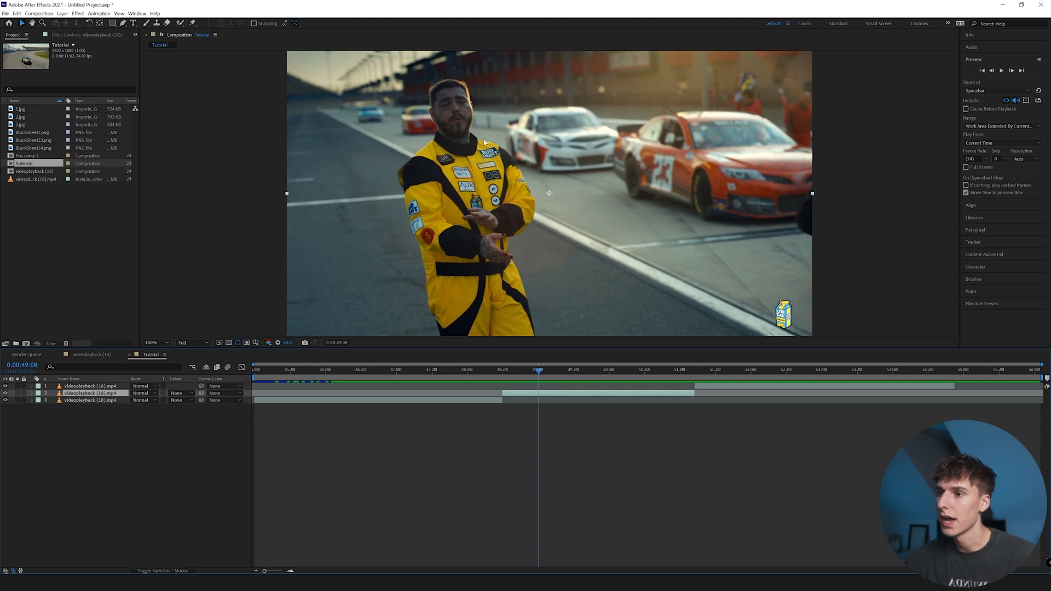
left_click(503, 382)
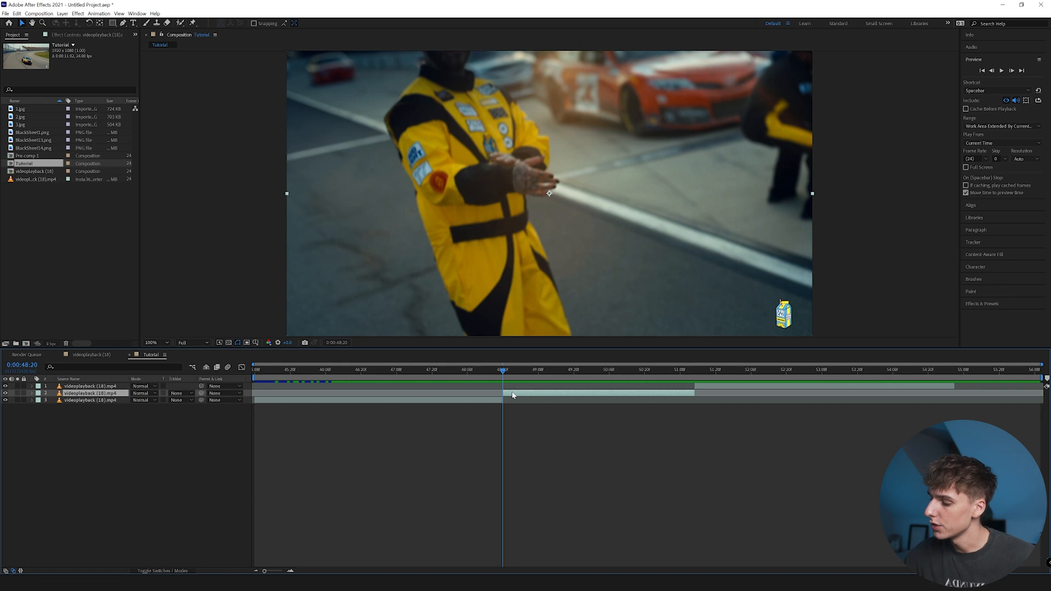
key("ctrl+d")
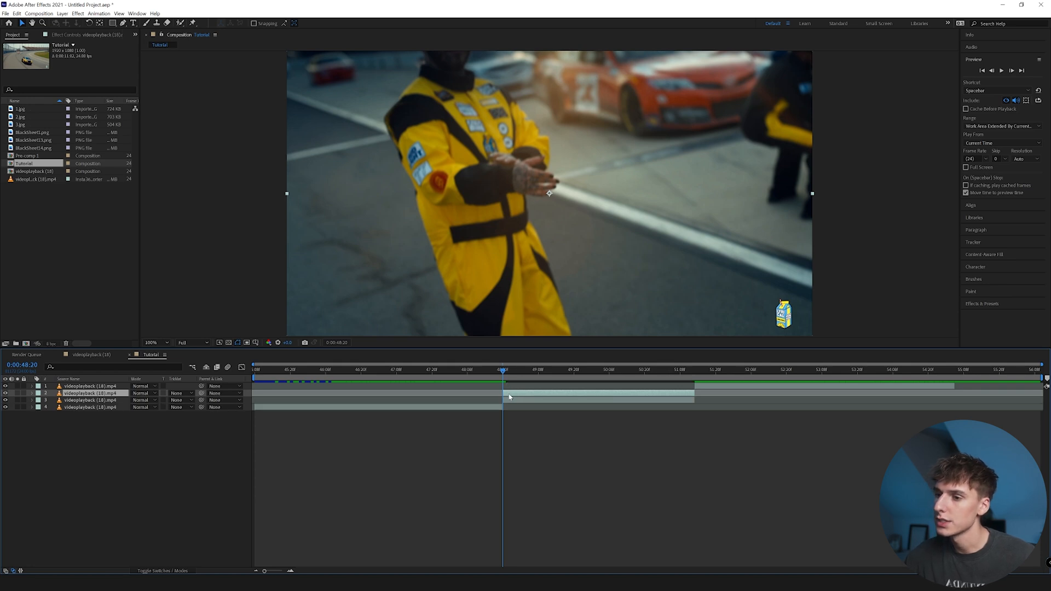
right_click(509, 396)
mouse_move(526, 221)
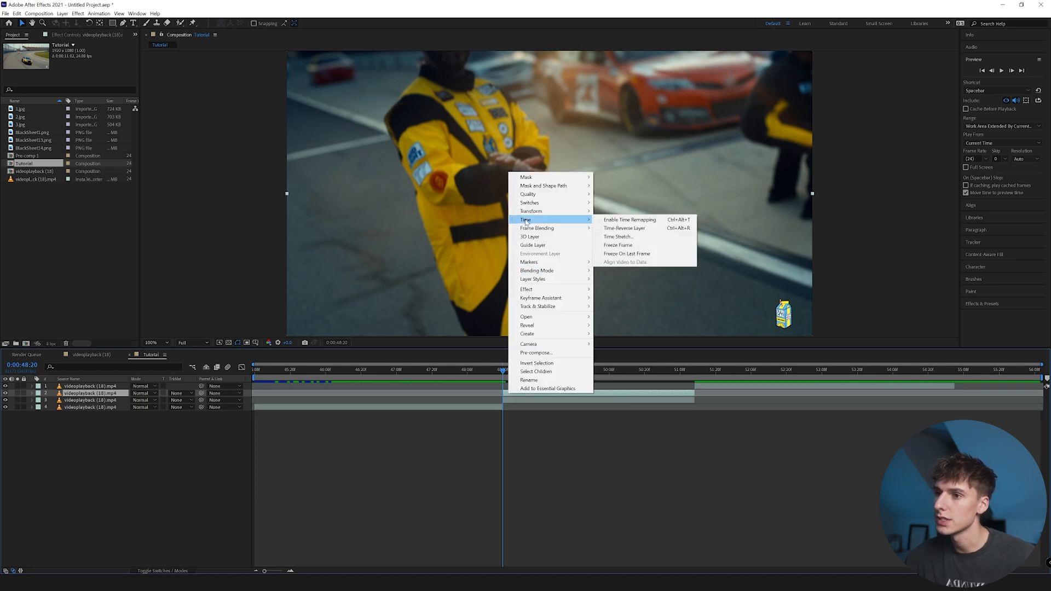
left_click(617, 245)
left_click(509, 372)
left_click_drag(521, 374, 505, 392)
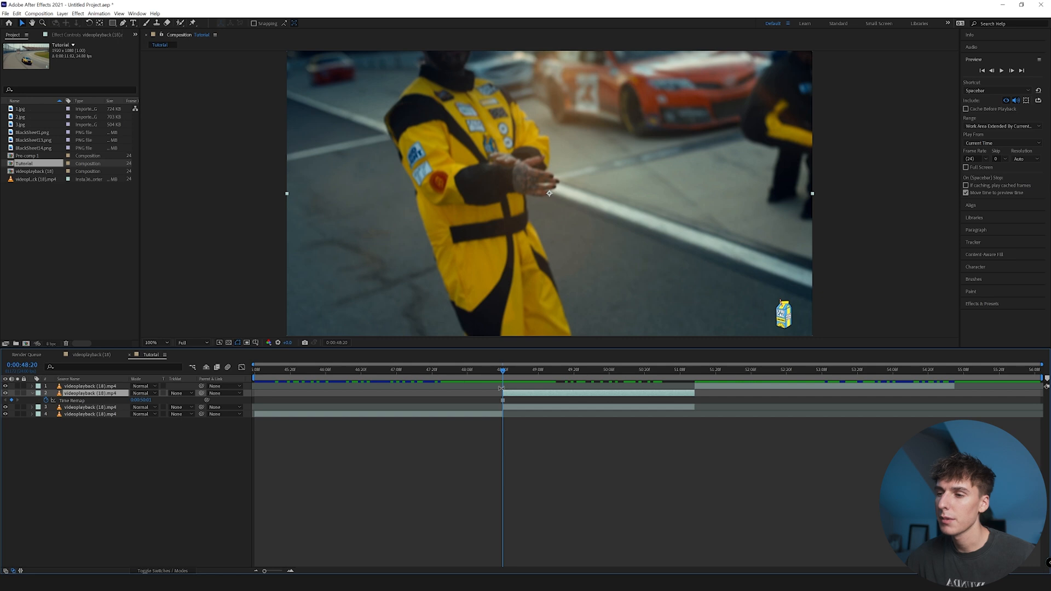
- Shift the frozen copy to start at 0:00:48:05, 15 frames before the cut, and trim its end to 0:00:48:20
left_click(992, 71, "shift")
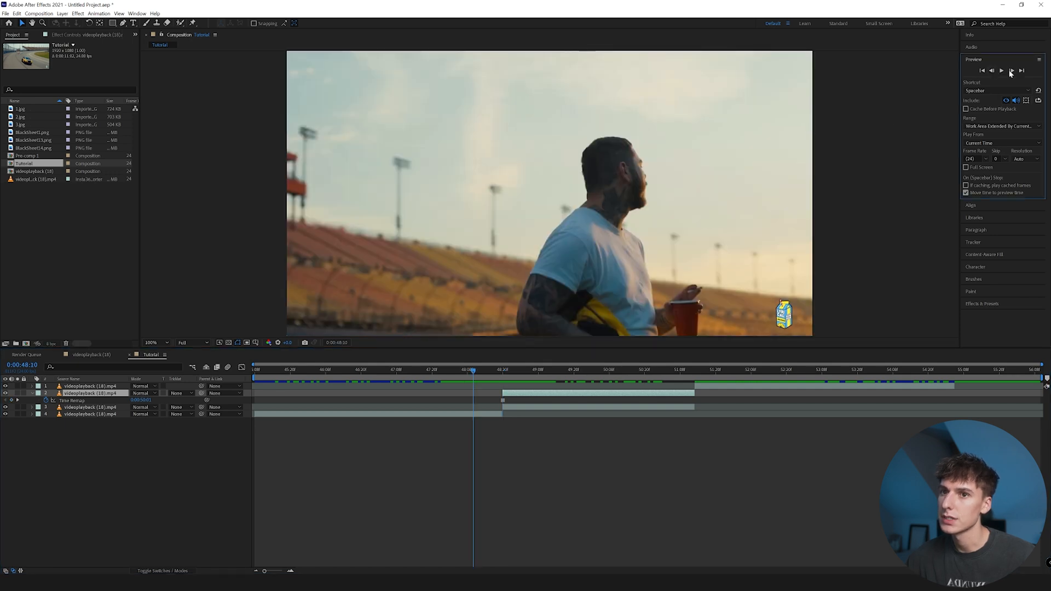
left_click(992, 70)
left_click(992, 71)
left_click(991, 71)
left_click(992, 71)
left_click_drag(509, 394, 466, 398)
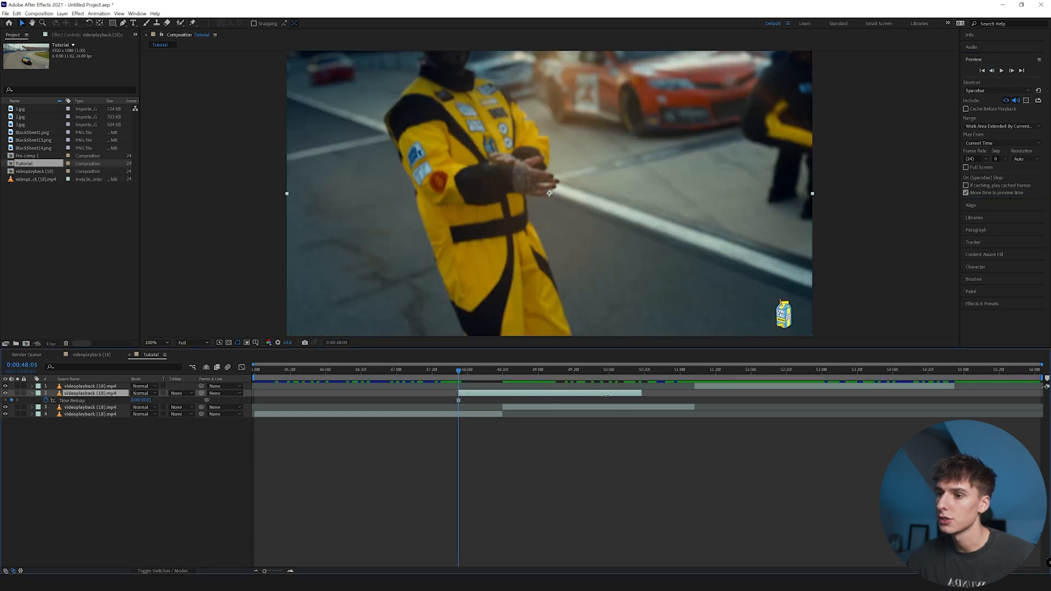
left_click_drag(637, 393, 502, 393)
left_click(503, 370)
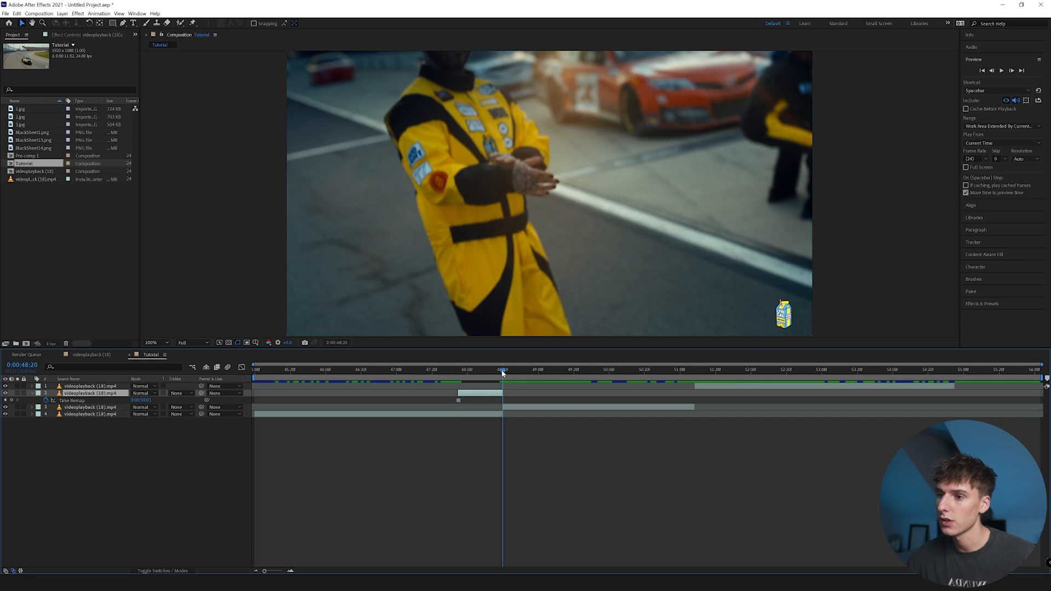
mouse_move(503, 372)
left_mouse_down()
mouse_move(444, 374)
mouse_move(508, 378)
left_mouse_up()
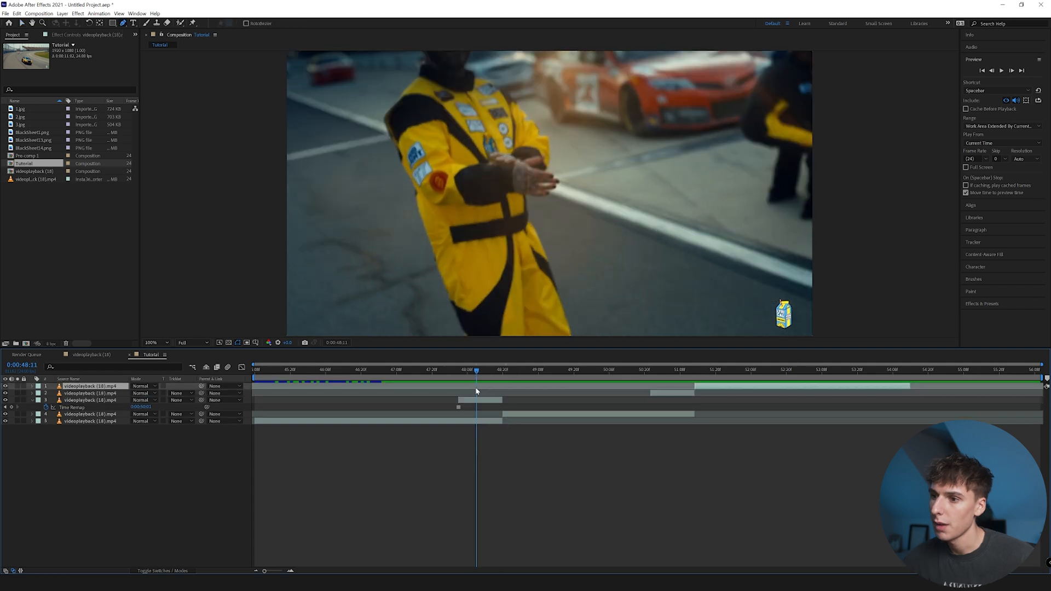
- Start a Pen tool mask on the frozen layer at 0:00:48:05, tracing up the trouser leg from the frame's lower edge
left_click_drag(476, 388, 459, 389)
left_click(465, 403)
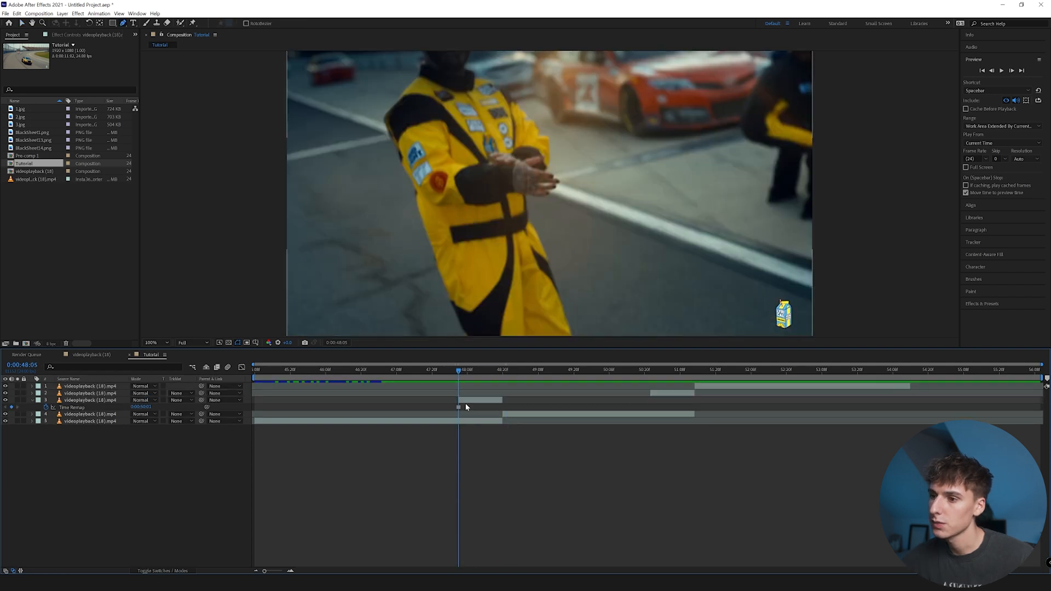
left_click(467, 405)
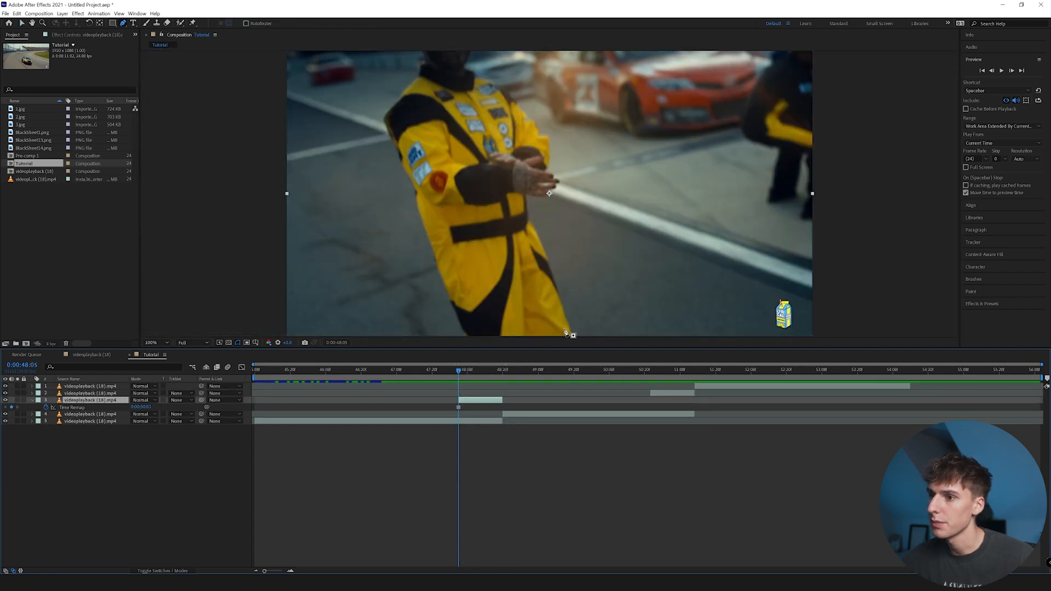
scroll(574, 290, "up", 3)
scroll(574, 289, "down", 2)
scroll(575, 289, "up", 2)
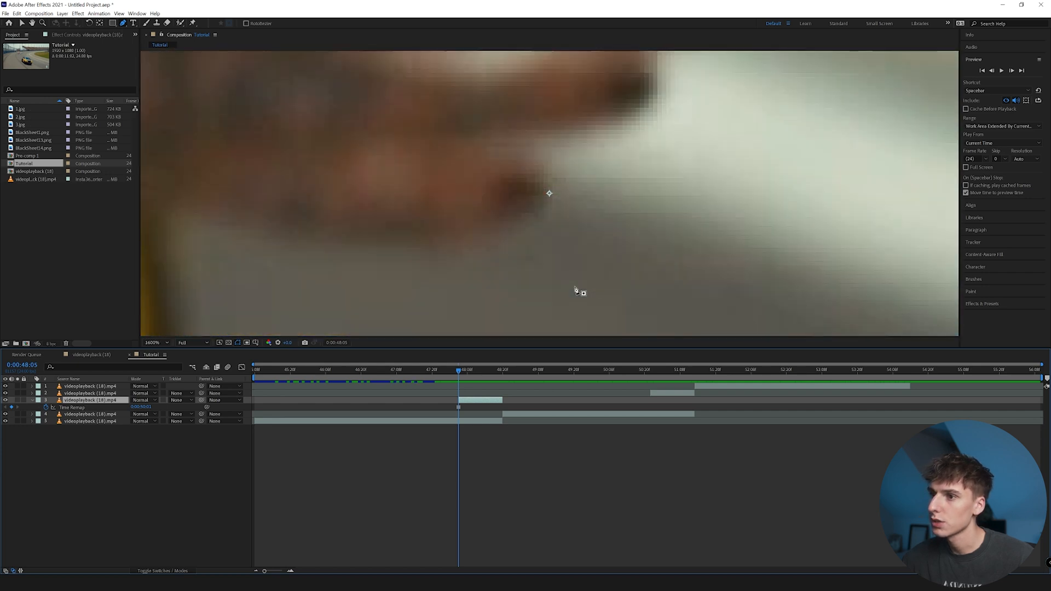
scroll(575, 290, "down", 1)
scroll(574, 289, "up", 1)
scroll(573, 289, "down", 2)
scroll(575, 290, "up", 3)
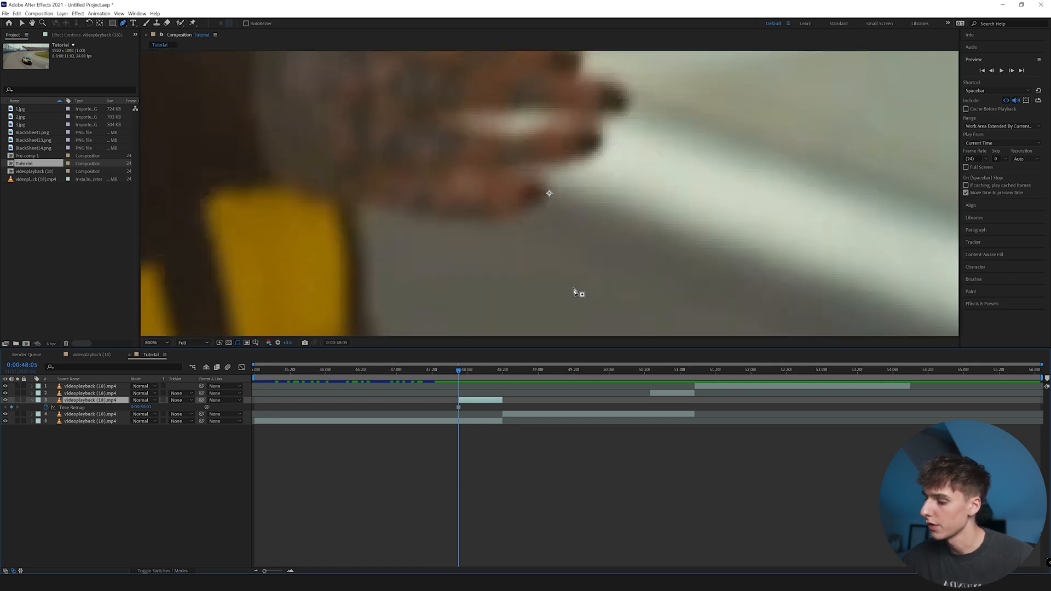
left_click_drag(569, 288, 512, 77)
left_click_drag(509, 230, 486, 77)
left_click_drag(495, 174, 485, 74)
scroll(547, 273, "down", 3)
left_click_drag(563, 293, 564, 253)
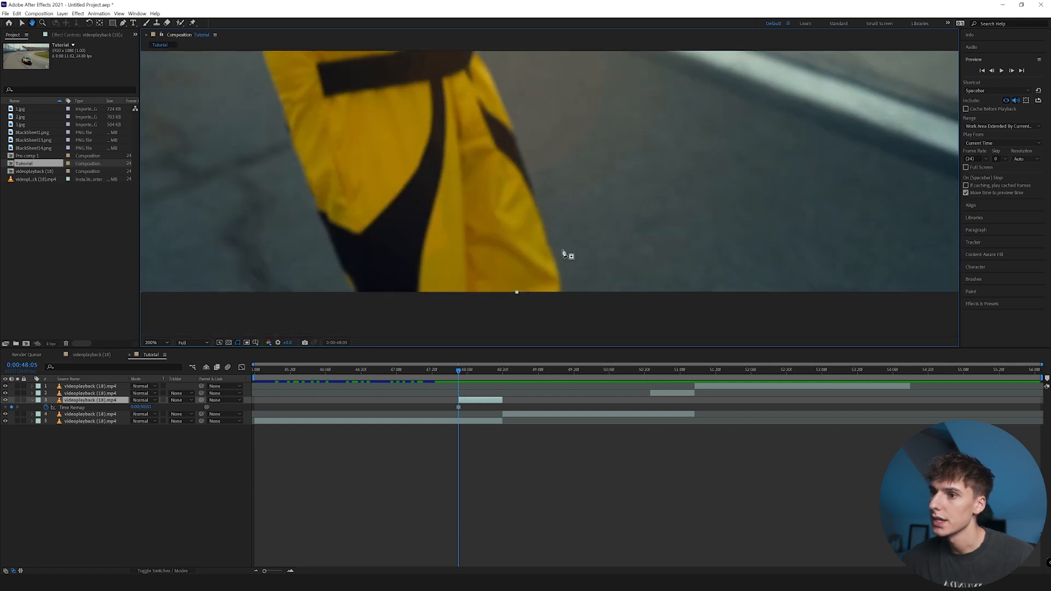
left_click(562, 292)
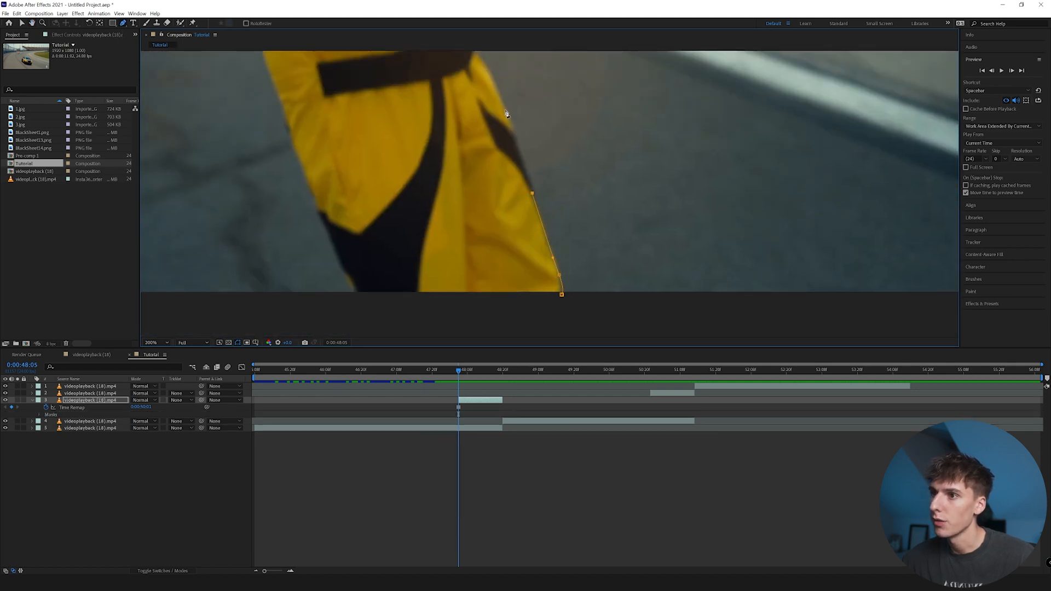
- Continue the mask outline from the waist around the man's hands and up the edge of his sleeve
left_click_drag(514, 83, 609, 320)
left_click_drag(549, 190, 605, 149)
left_click(587, 141)
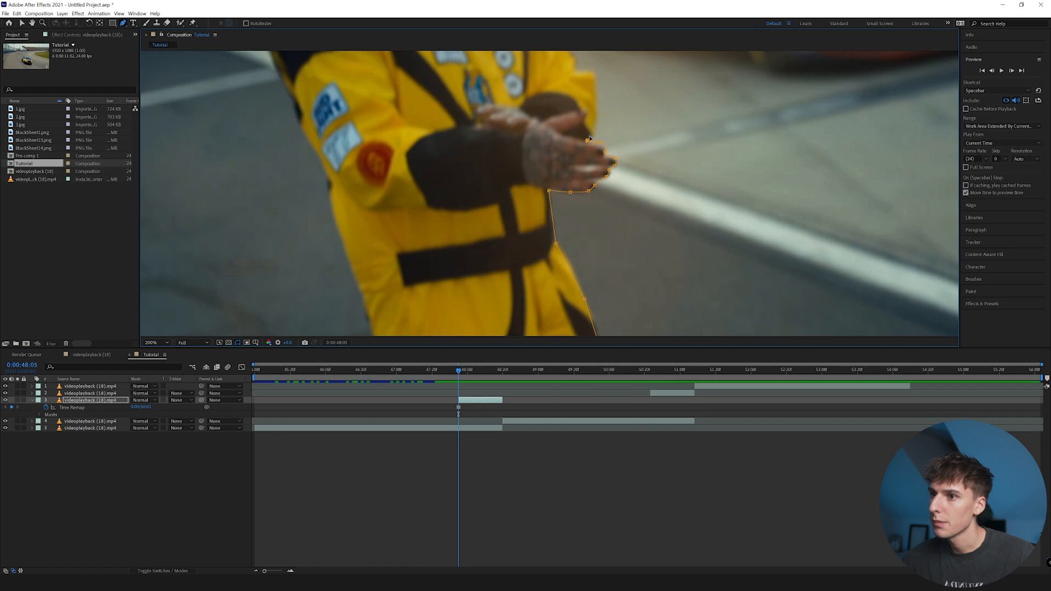
left_click(596, 120)
left_click(597, 94)
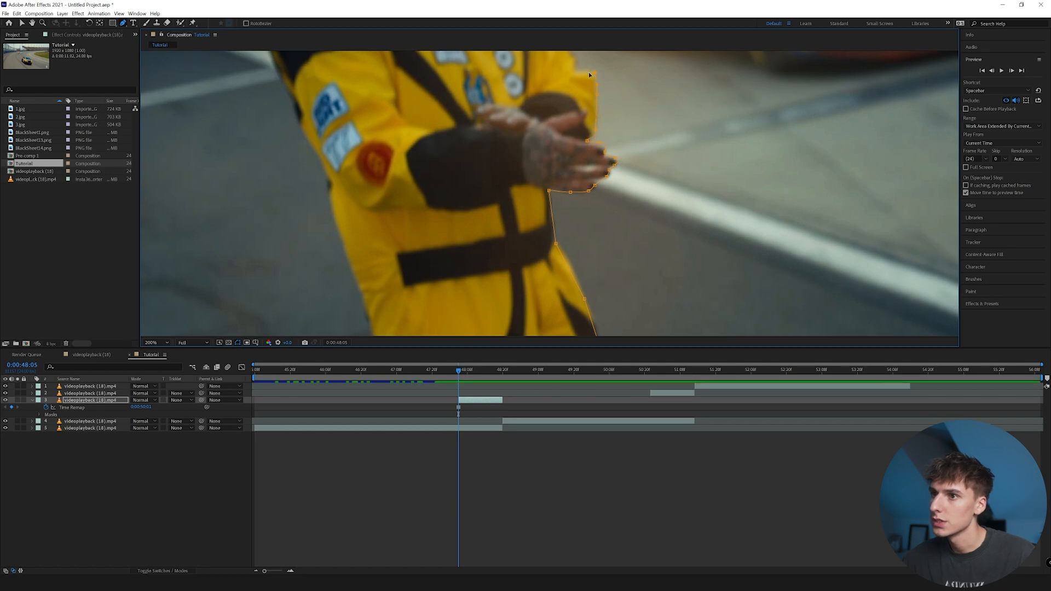
- Extend the mask outline along the man's arm, shoulder, collar and head up to the frame's upper edge
left_click_drag(569, 73, 591, 195)
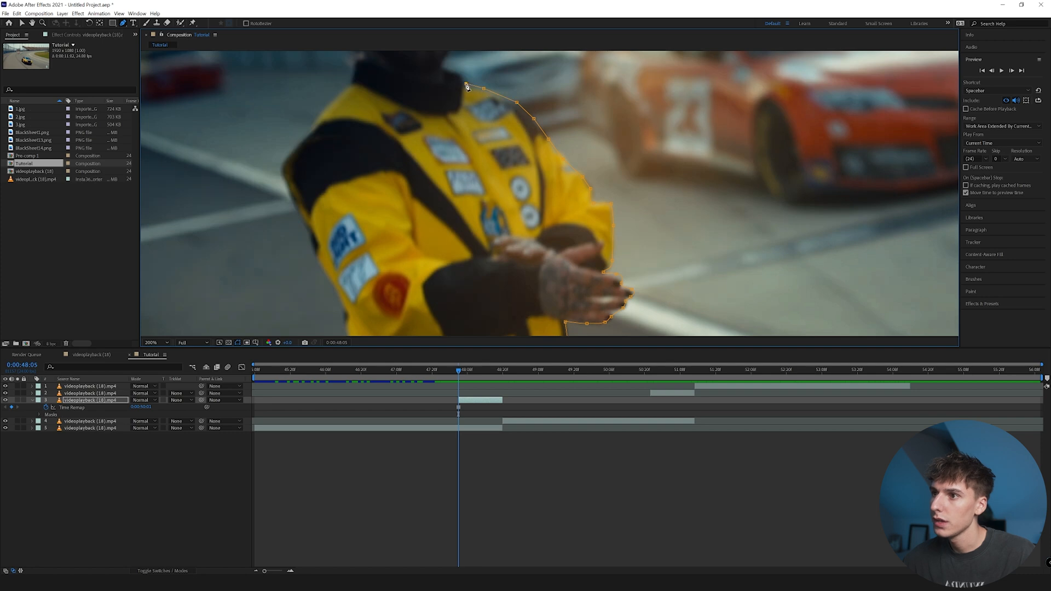
left_click(461, 74)
left_click(457, 72)
left_click(450, 71)
left_click(442, 69)
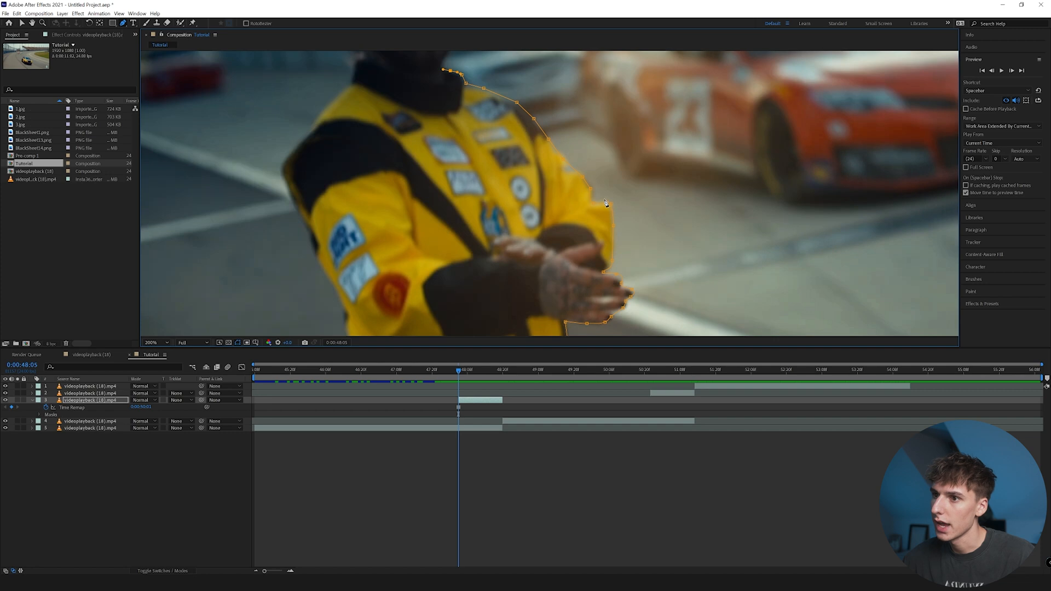
left_click_drag(500, 105, 520, 217)
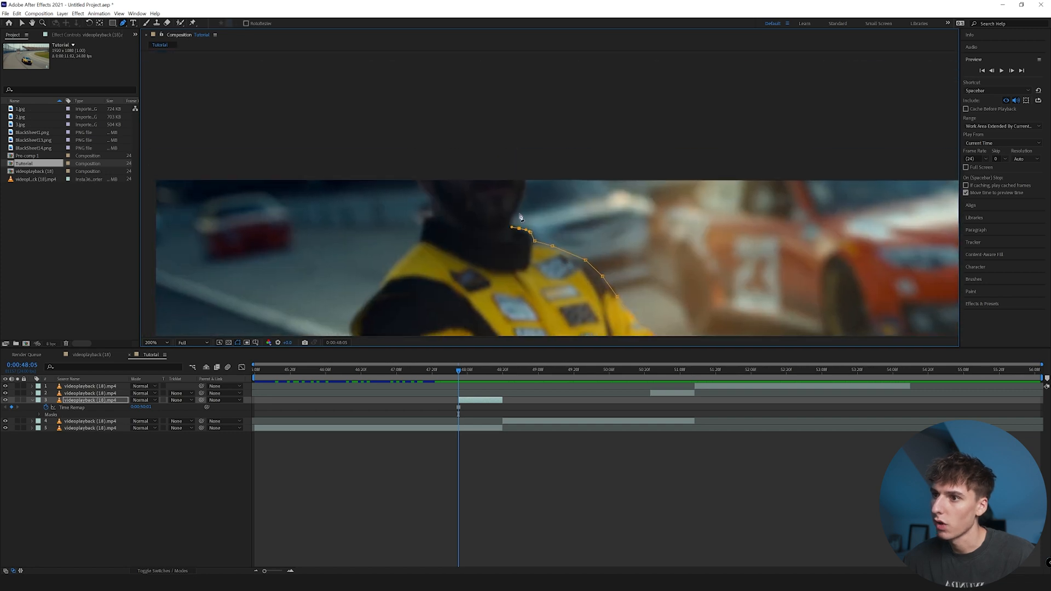
left_click(514, 215)
left_click(524, 198)
left_click(526, 179)
- Route the mask outside the frame behind the man and close it at its first point, leaving the layer deselected
key("shift+/")
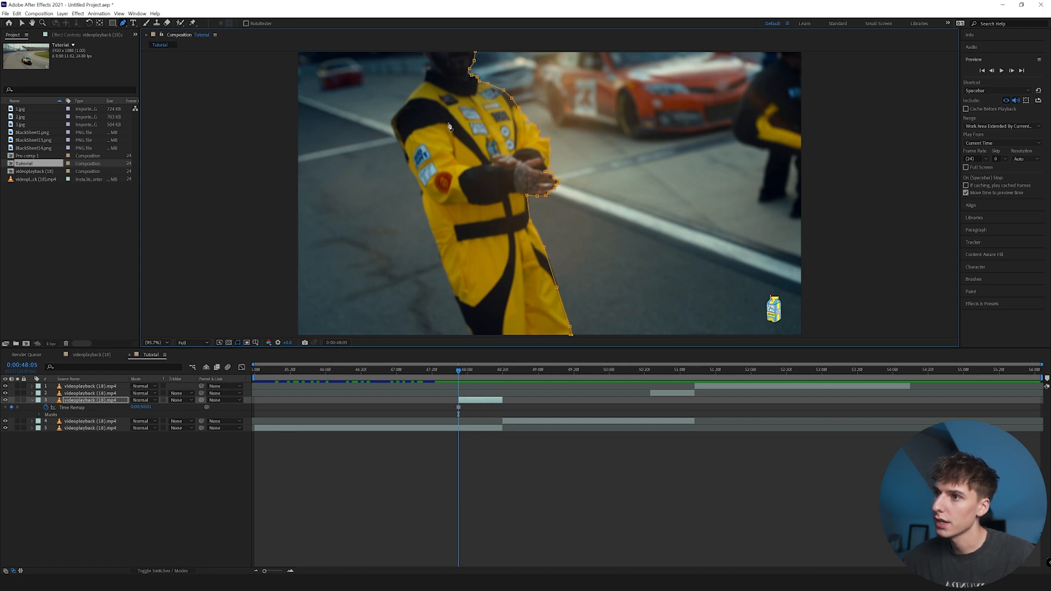
key("comma")
key("comma")
left_click(447, 91)
left_click(340, 125)
left_click(381, 289)
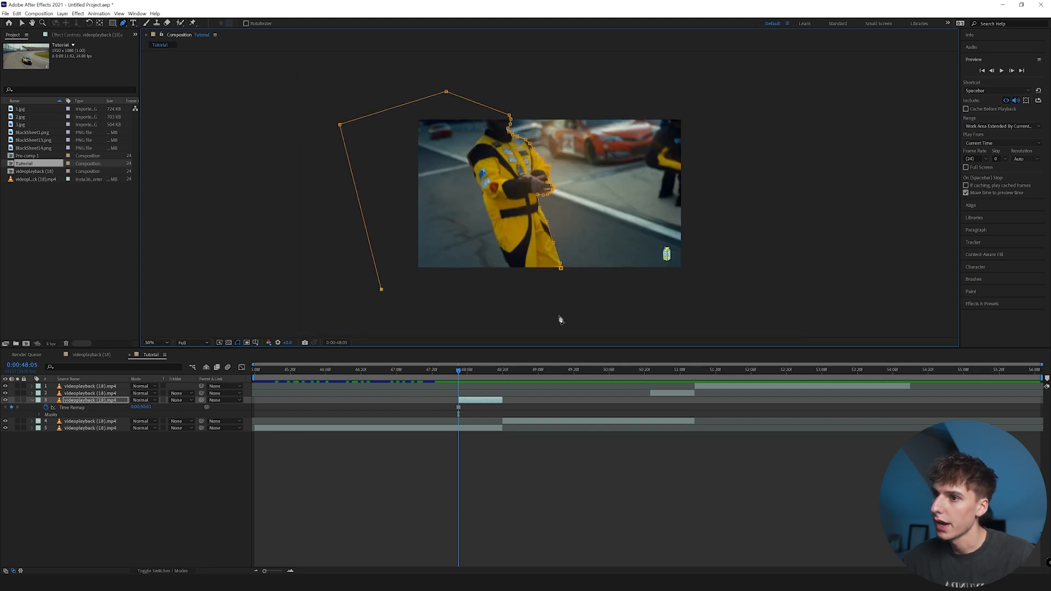
left_click(559, 316)
left_click(560, 268)
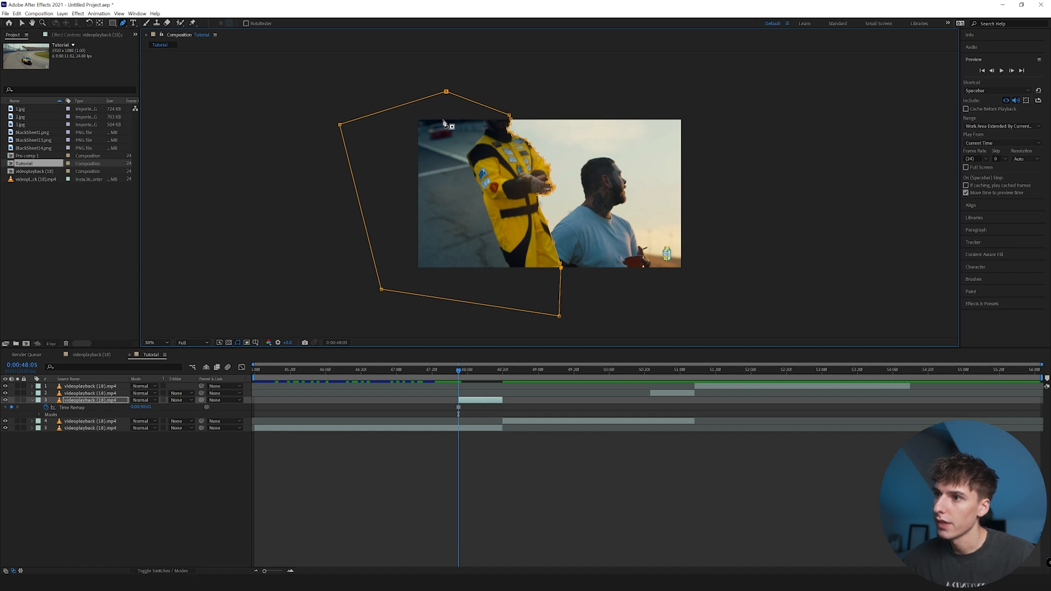
left_click(156, 343)
left_click(163, 350)
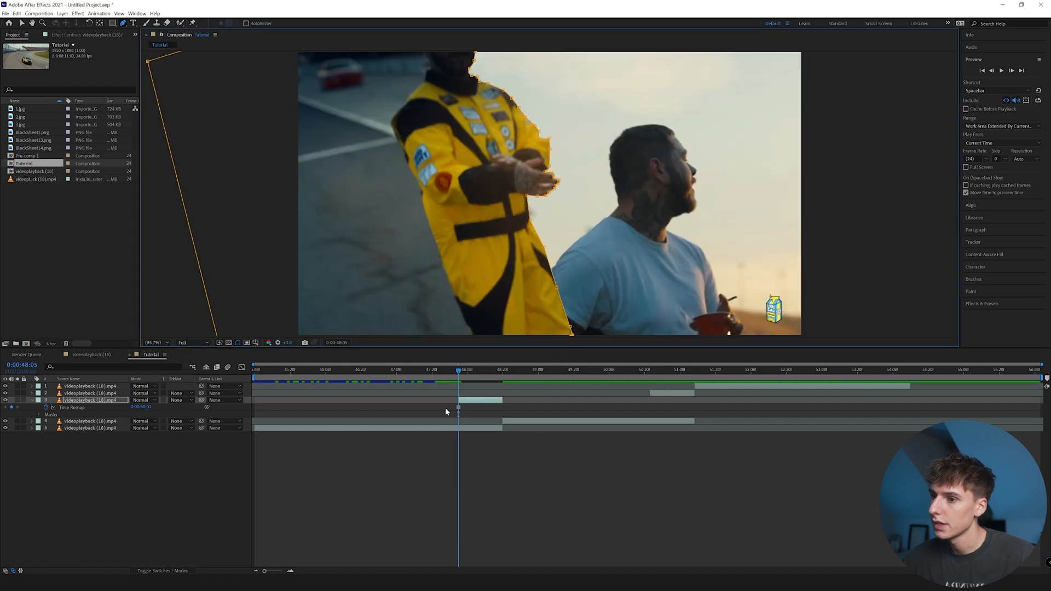
left_click(483, 458)
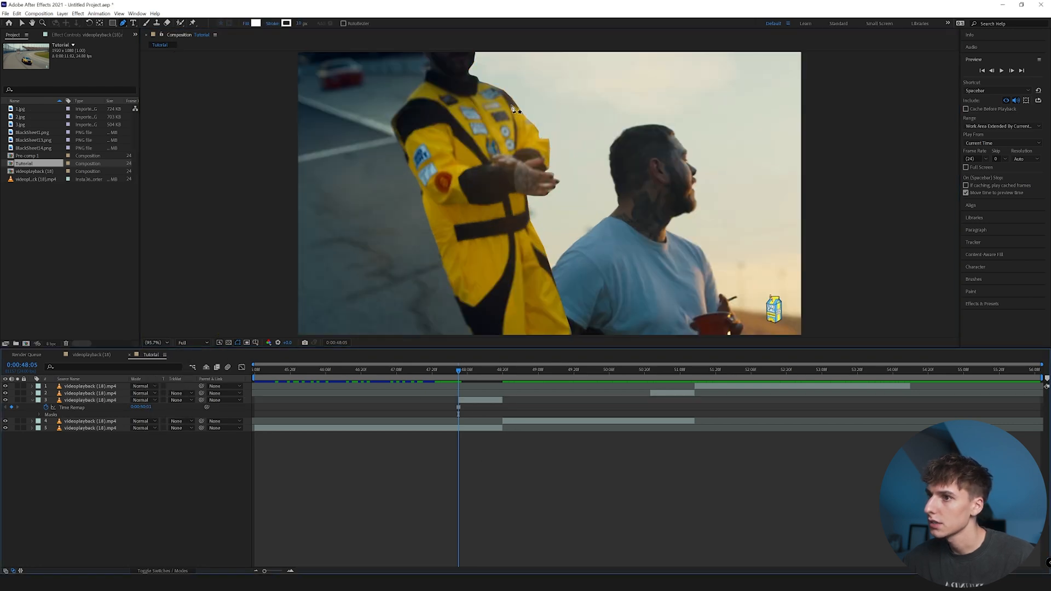
- Show the mask properties of the frozen cutout layer and apply a small mask feather to soften its edge
left_click(87, 400)
key("m")
key("m")
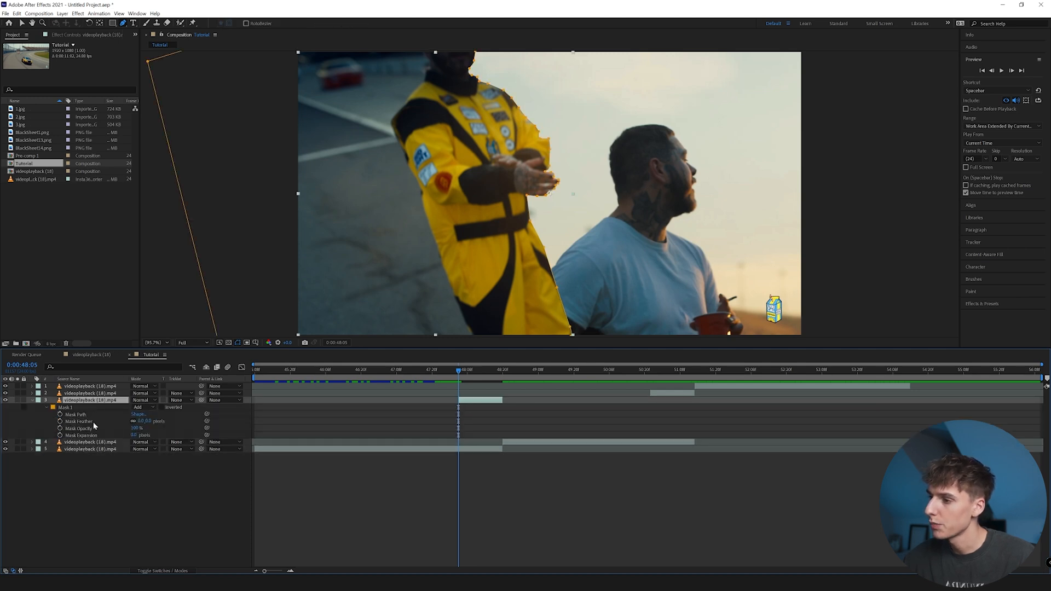
left_click_drag(142, 421, 149, 421)
left_click(475, 450)
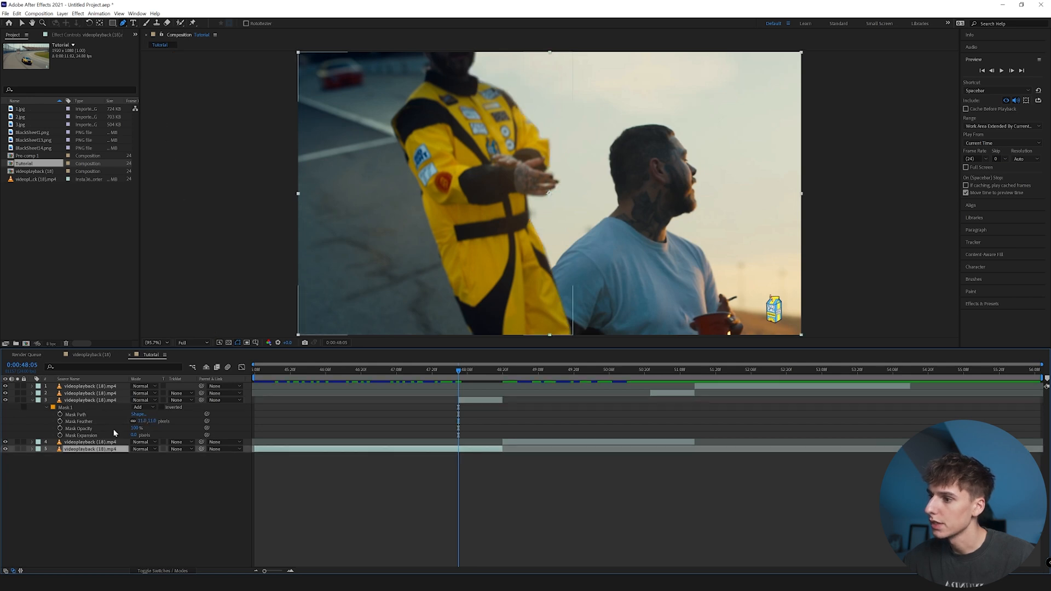
left_click_drag(134, 435, 142, 438)
left_click(145, 446)
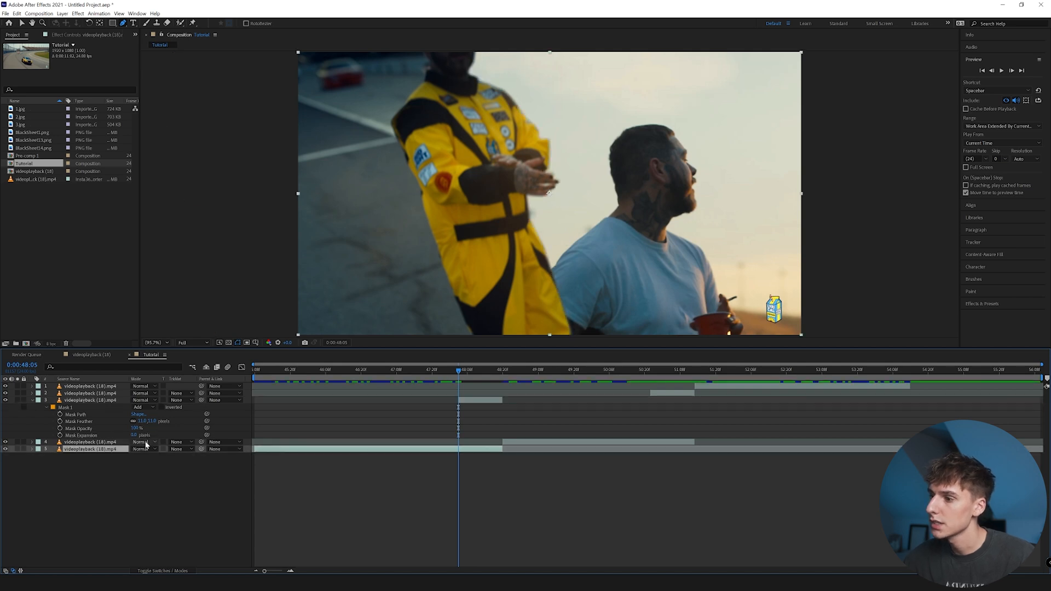
left_click(474, 402)
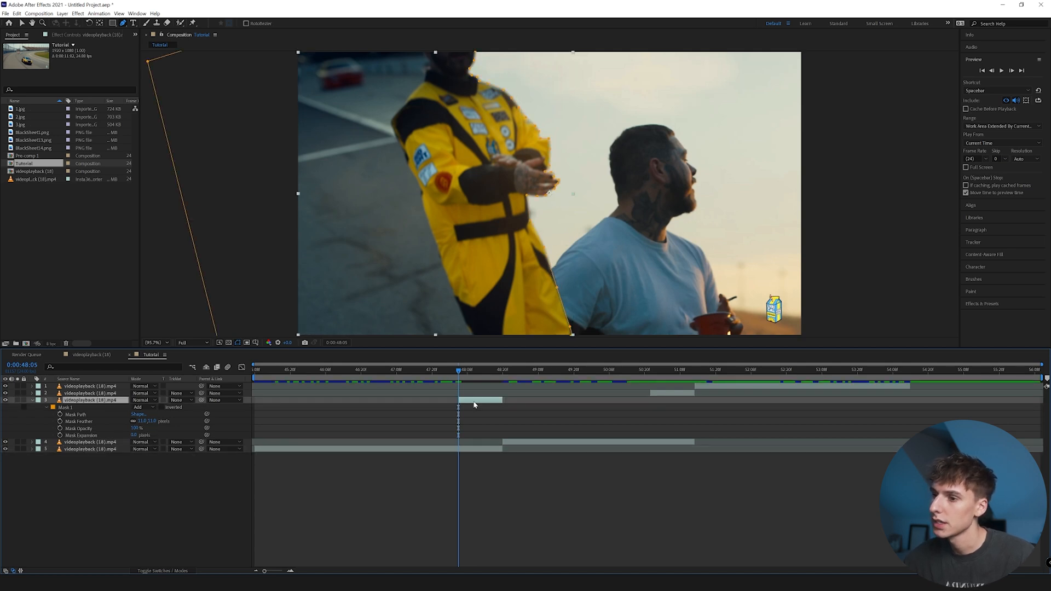
- Enable motion blur for the composition and the frozen cutout layer, and make that layer 3D
left_click(157, 571)
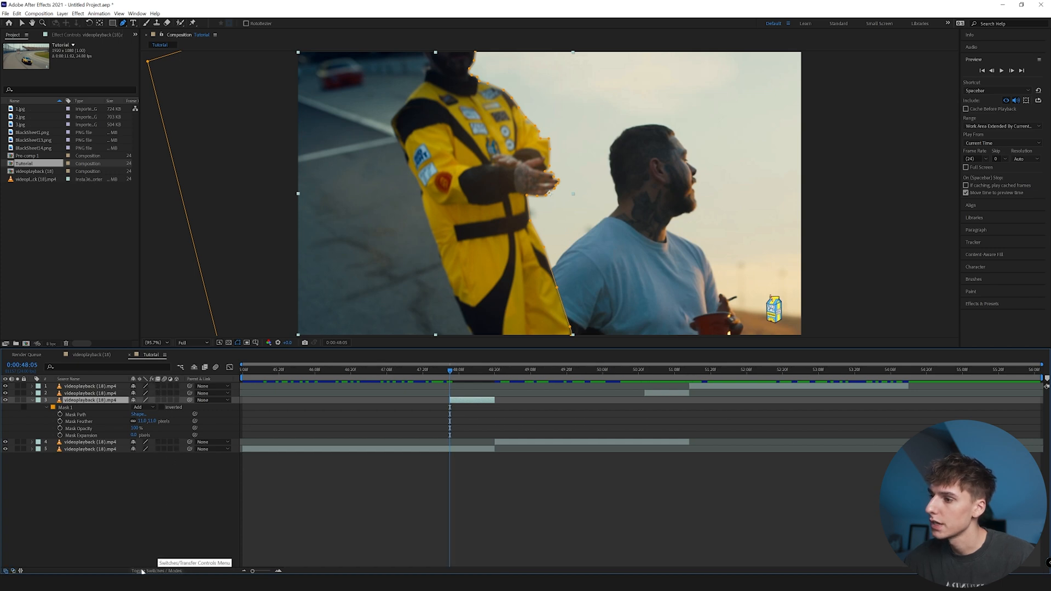
left_click(216, 367)
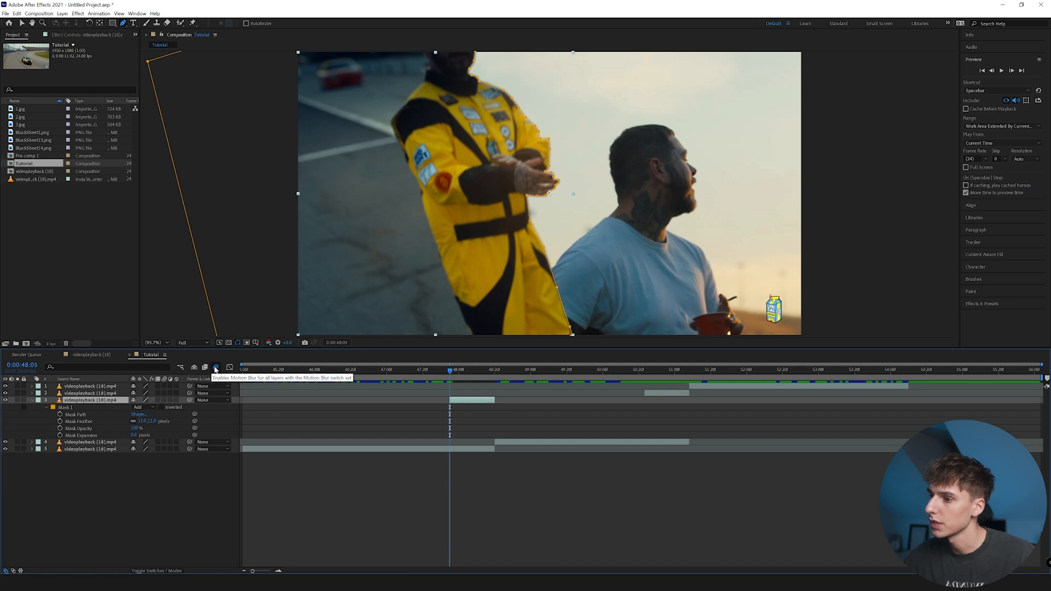
left_click(163, 400)
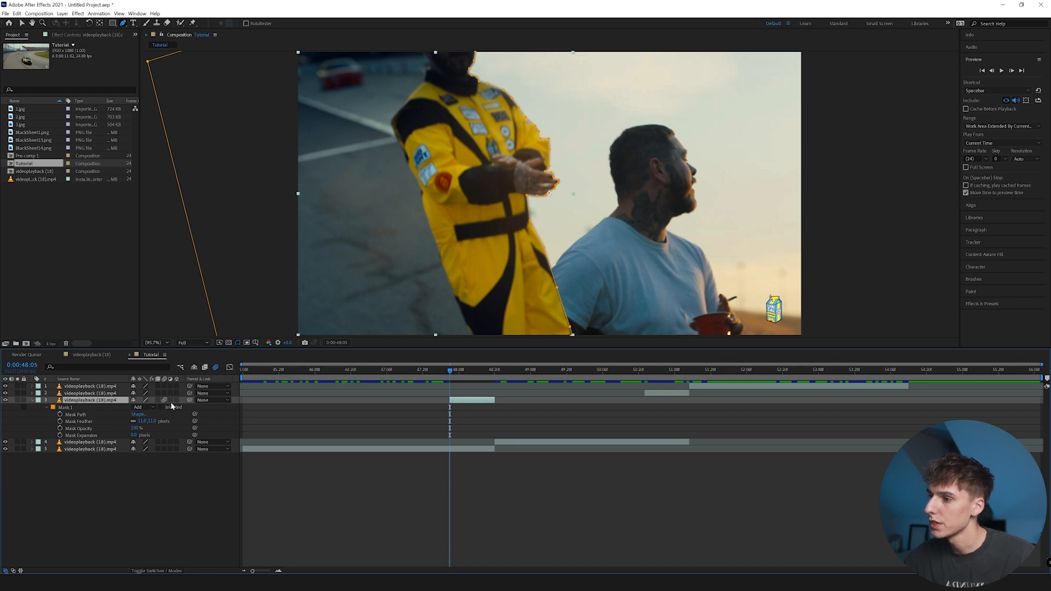
left_click(176, 400)
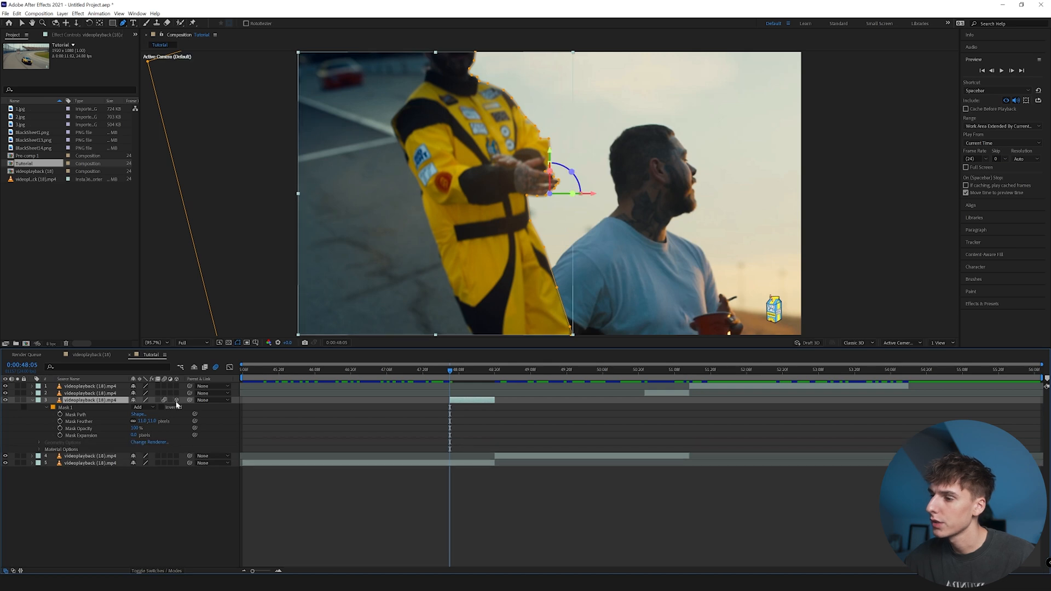
- Expand the cutout layer's Transform properties and compare them with 3D switched off and on again
left_click(40, 449)
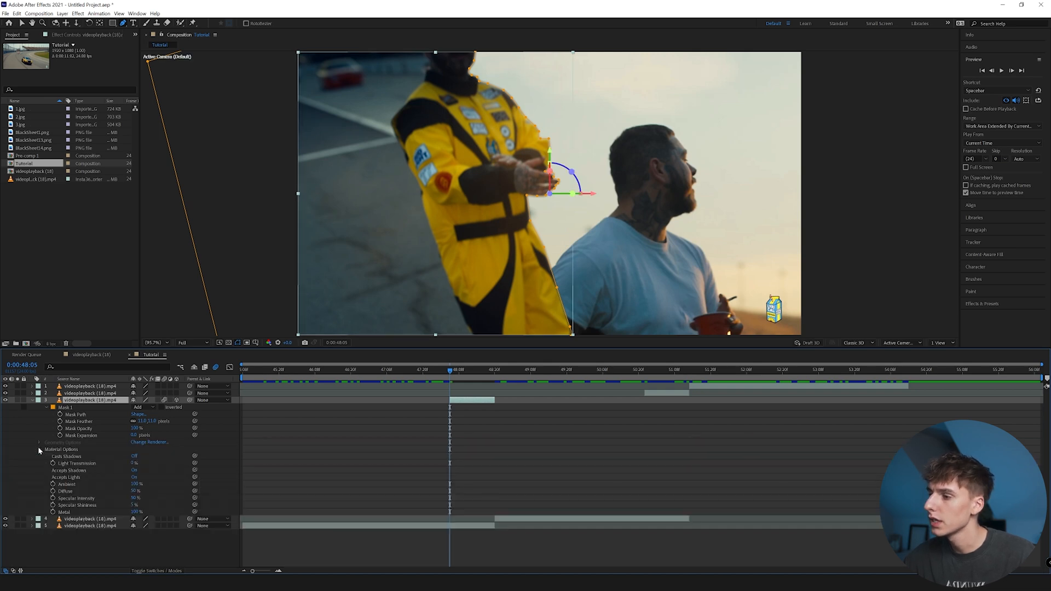
left_click(39, 449)
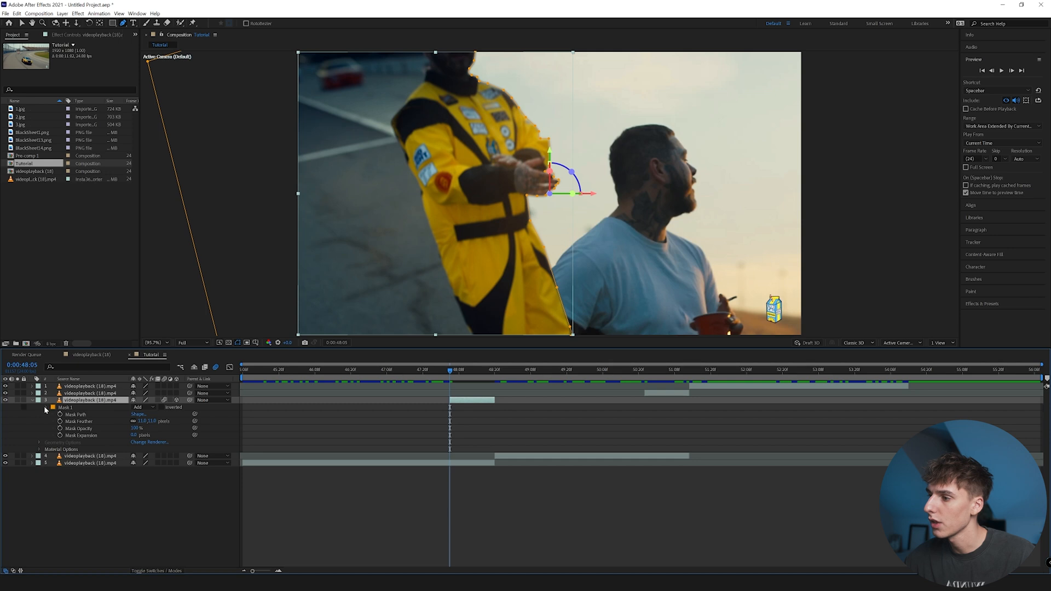
left_click(46, 408)
left_click(33, 400)
left_click(32, 401)
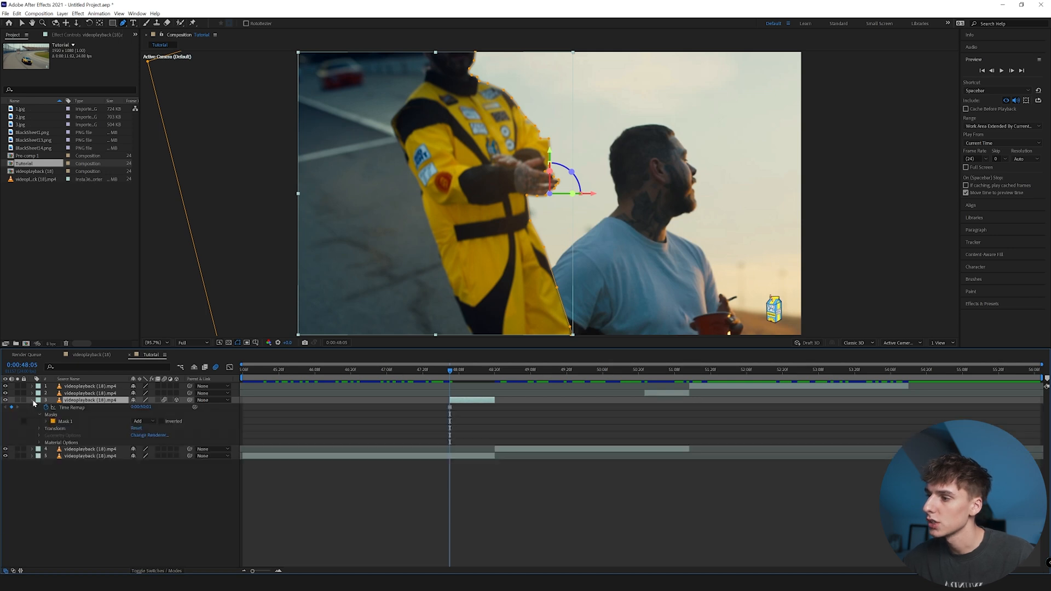
left_click(39, 428)
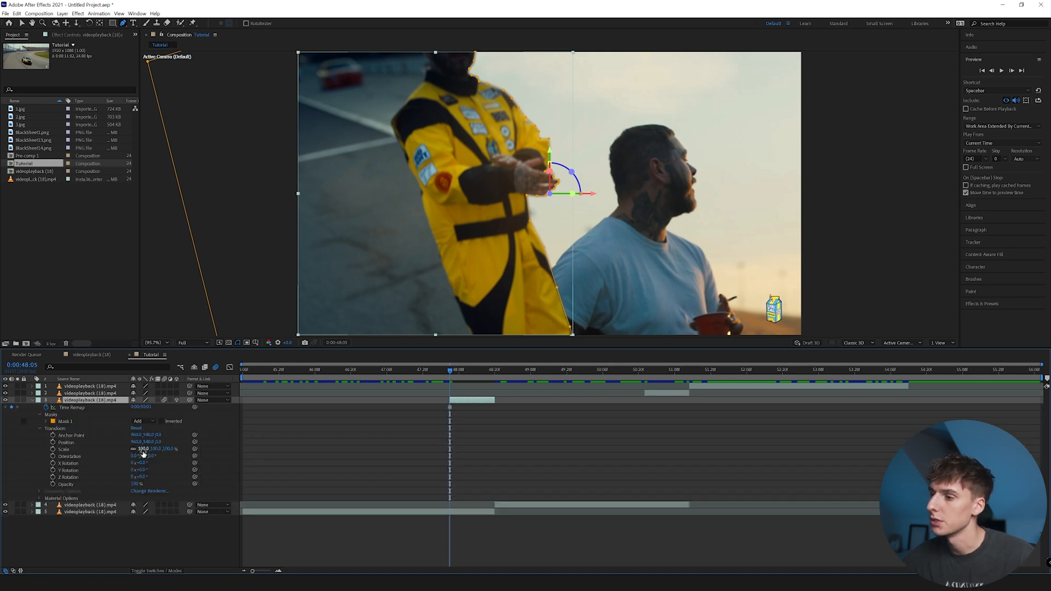
left_click(176, 400)
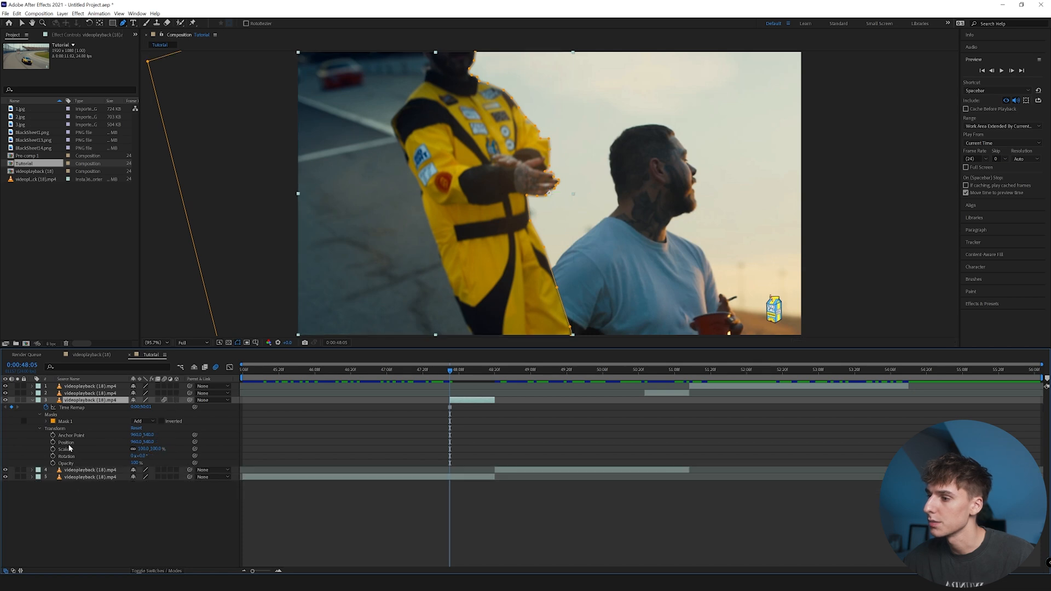
left_click(177, 400)
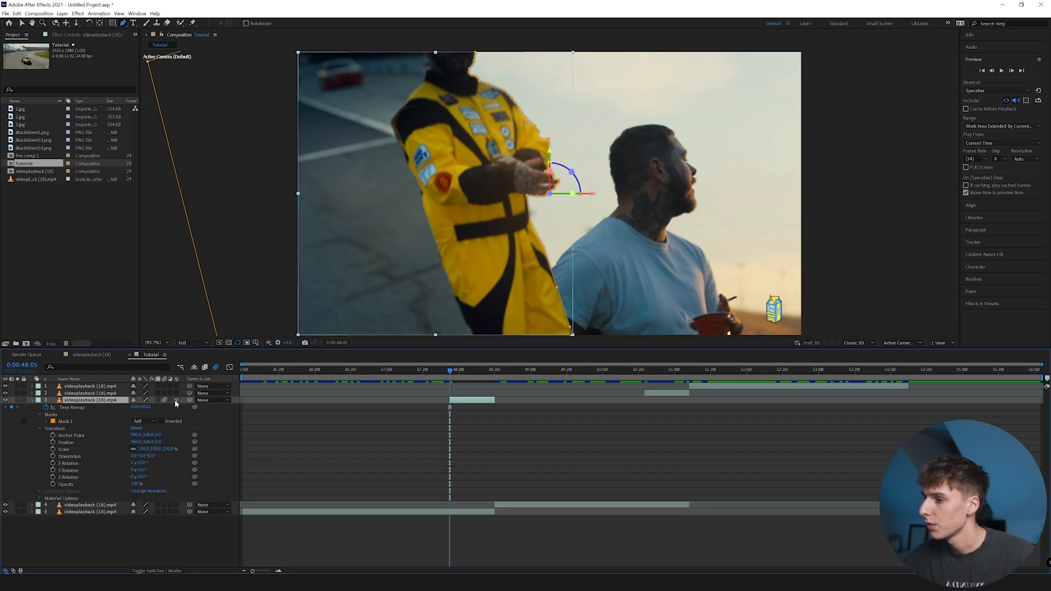
- Add Position, Scale and X, Y and Z Rotation keyframes to the cutout layer at 0:00:48:05
left_click(53, 450)
left_click(53, 443)
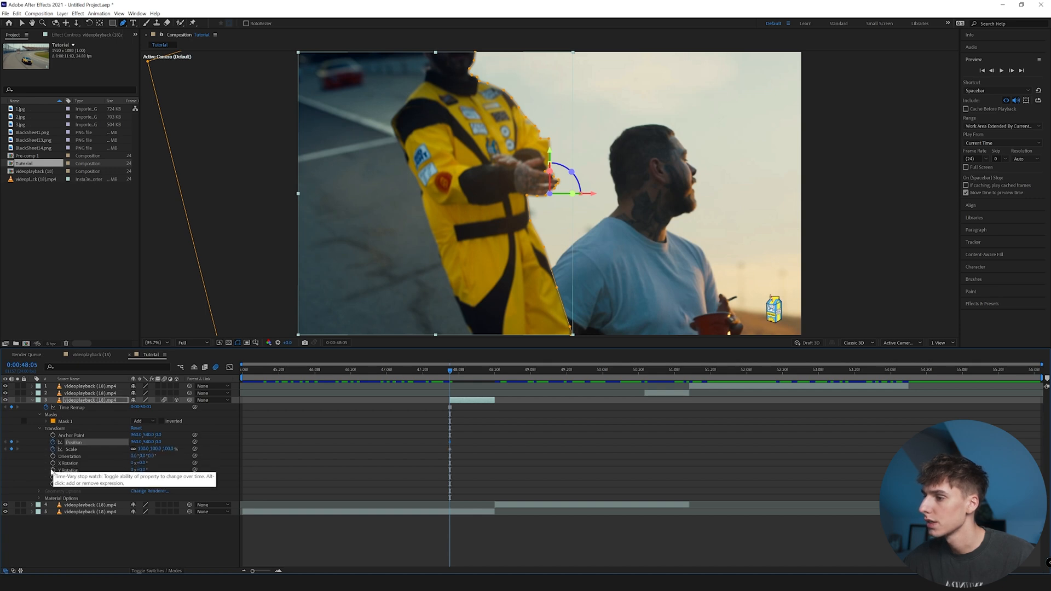
left_click_drag(53, 463, 53, 476)
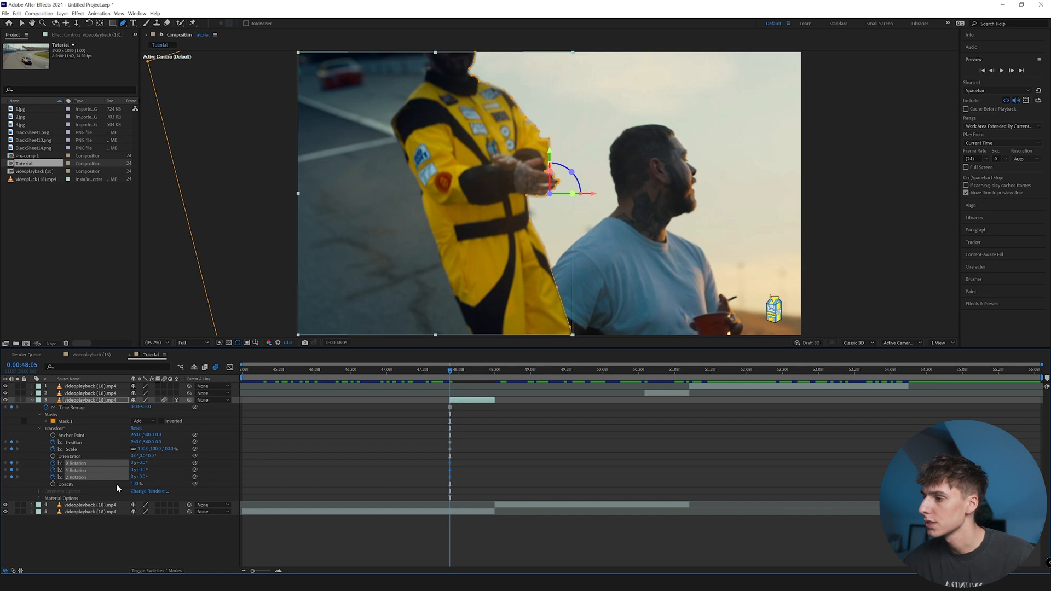
- Scale the cutout to 122%, tilt it on all three rotation axes and shift it almost past the frame's left edge at 0:00:48:05
mouse_move(141, 449)
left_mouse_down()
mouse_move(151, 449)
mouse_move(131, 471)
mouse_move(149, 475)
mouse_move(148, 463)
left_mouse_up()
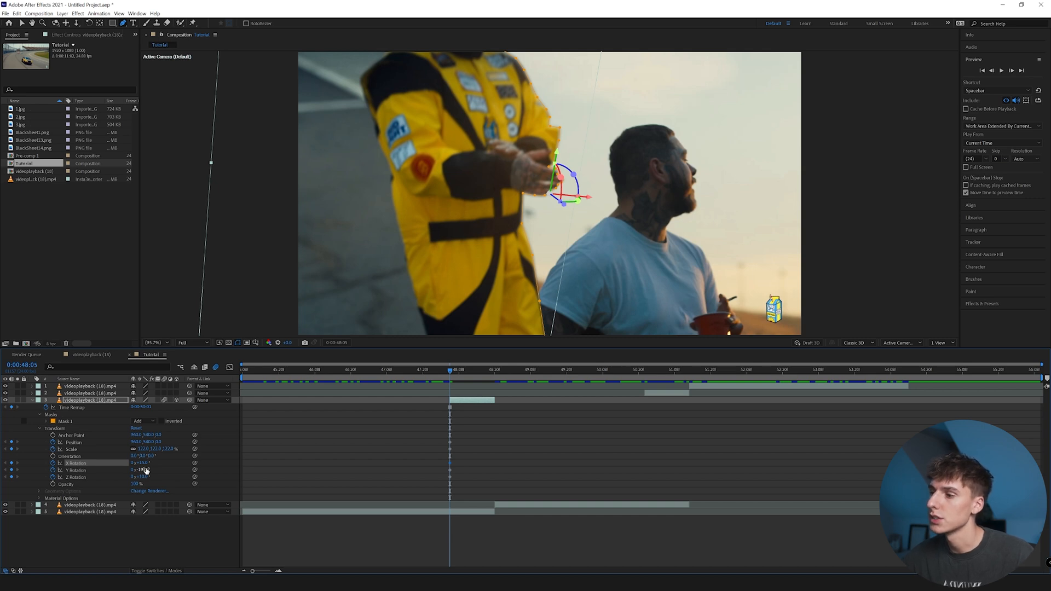
left_click_drag(136, 442, 5, 441)
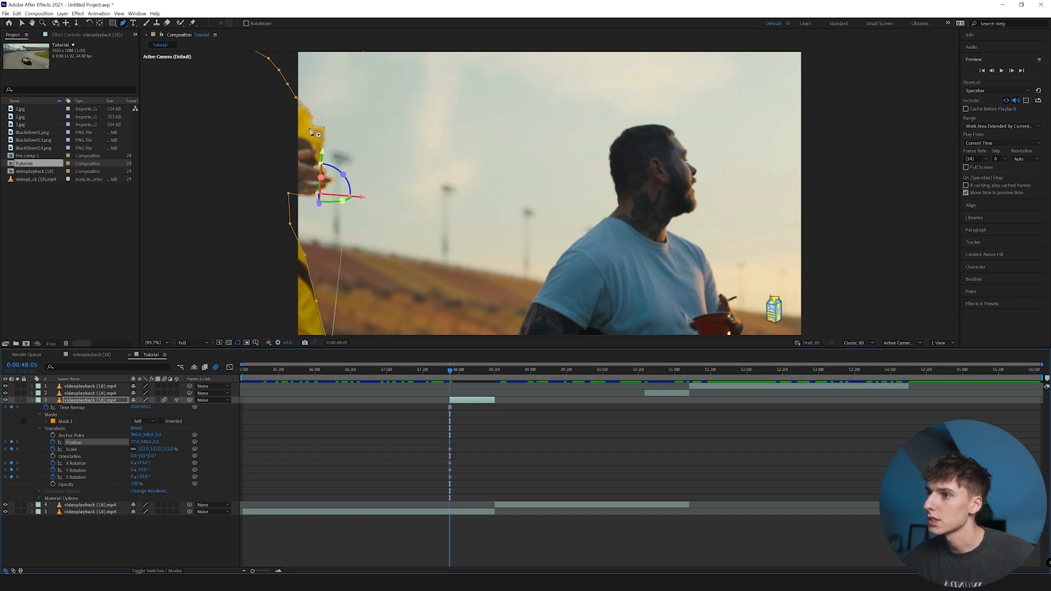
left_click_drag(446, 372, 450, 374)
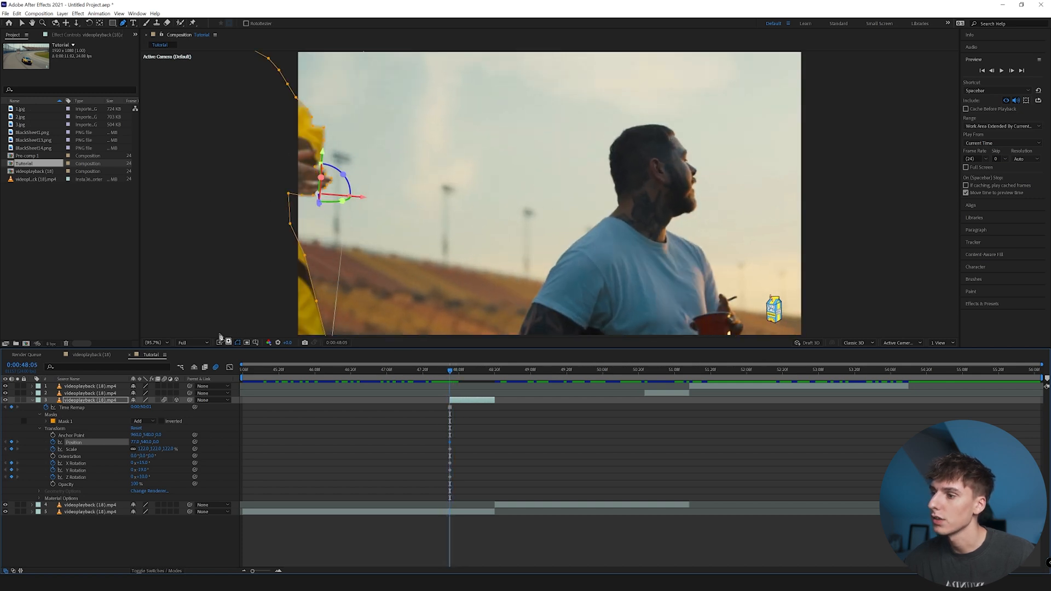
left_click_drag(135, 444, 129, 448)
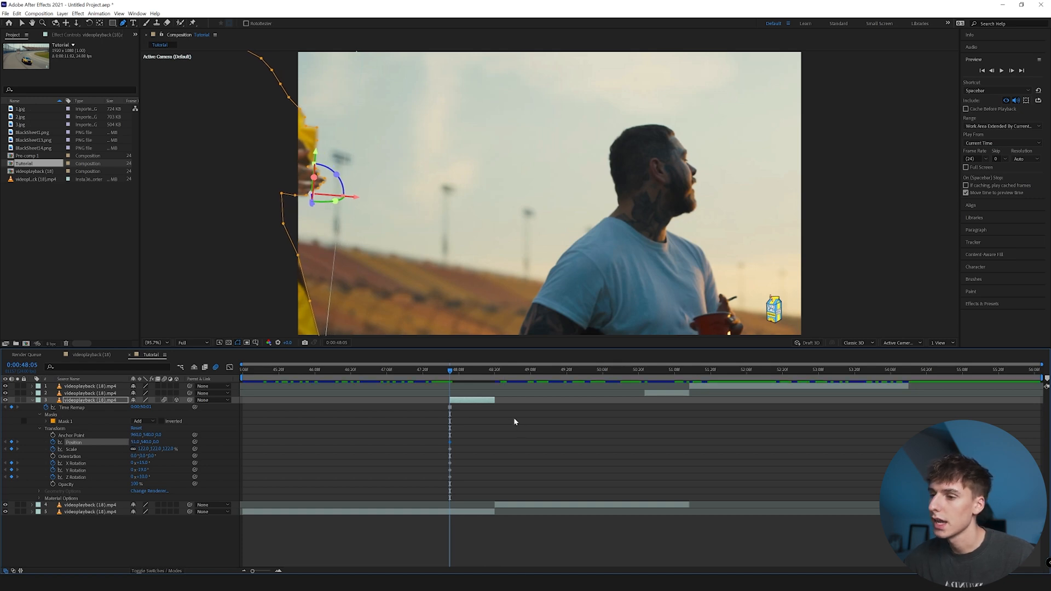
- Reset the cutout layer's Position, Scale and X, Y and Z Rotation at 0:00:48:20 to create the ending keyframes
left_click(491, 375)
left_click(445, 422)
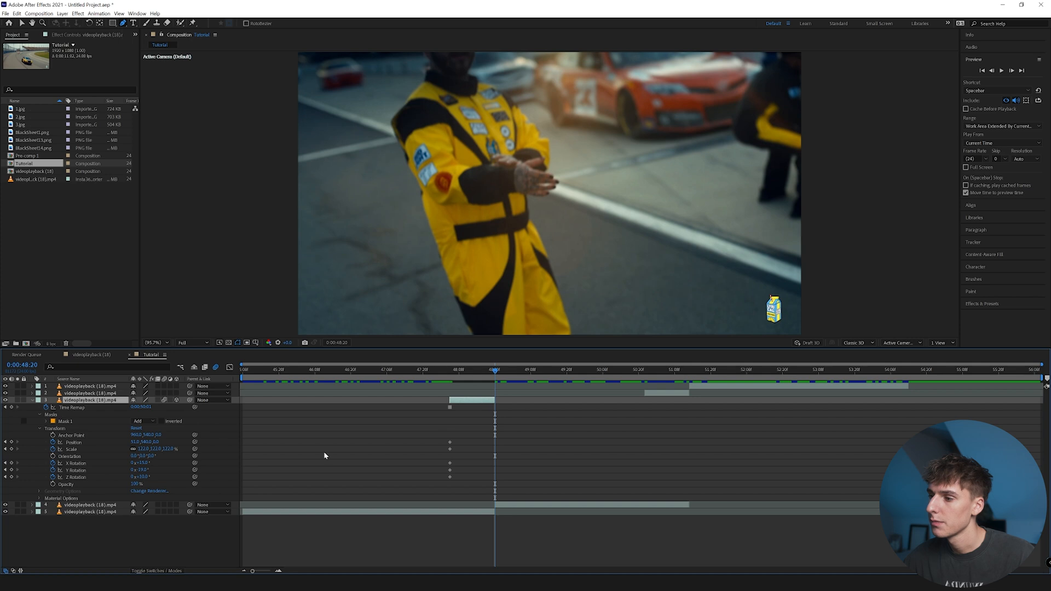
left_click(75, 478)
left_click(76, 471, "shift")
left_click(76, 463, "shift")
left_click(73, 449, "shift")
left_click(77, 443, "shift")
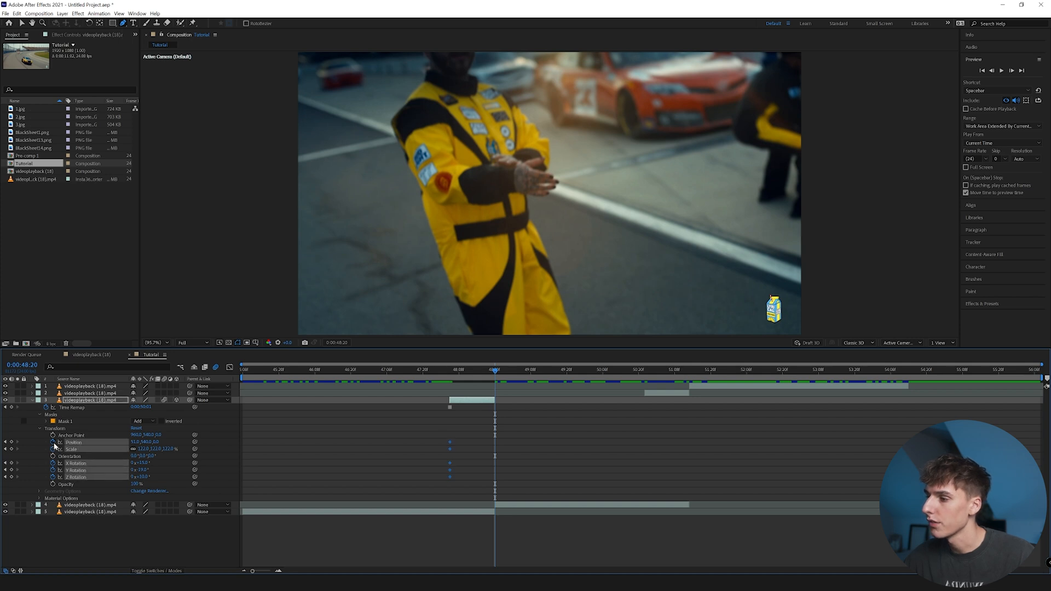
right_click(74, 451)
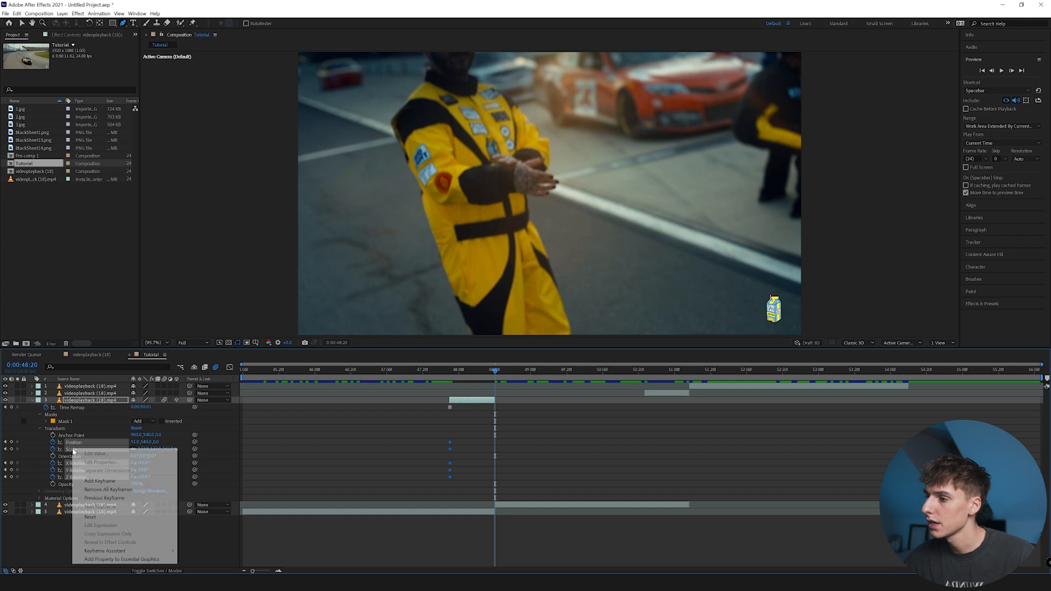
left_click(102, 516)
- Play and scrub through the cutout's entrance animation from around 0:00:48:06
left_click_drag(491, 376, 454, 380)
key("space")
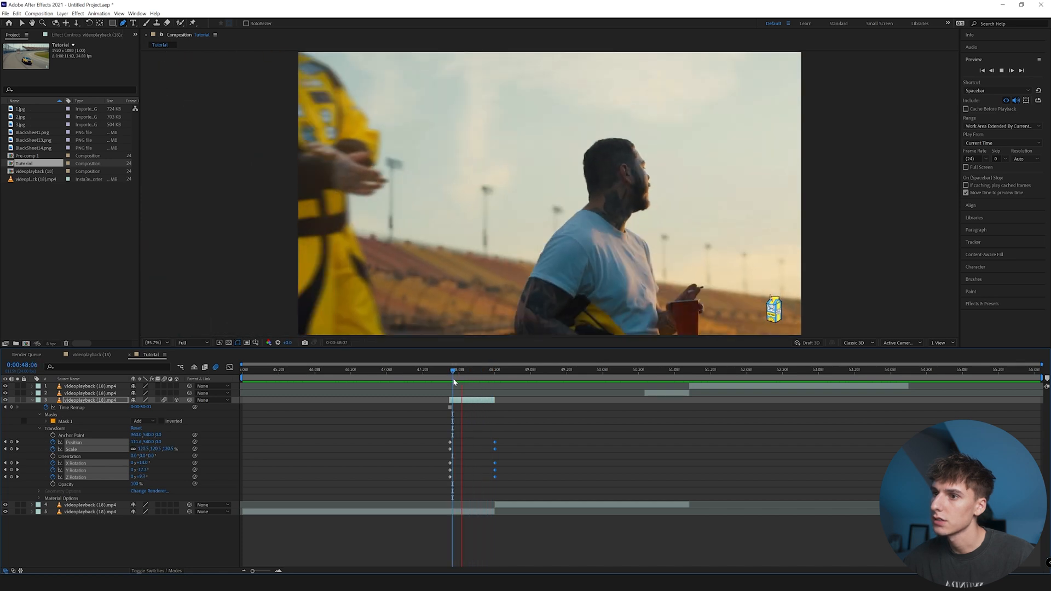
key("space")
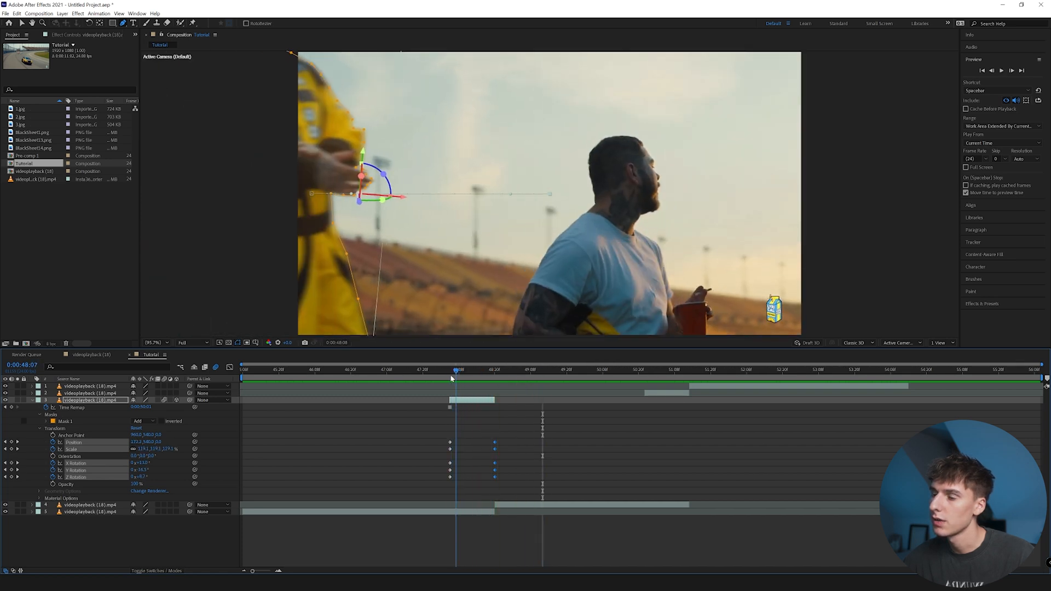
left_click_drag(450, 375, 479, 379)
- Apply Easy Ease to all of the cutout layer's Position, Scale and Rotation keyframes
left_click_drag(512, 431, 438, 485)
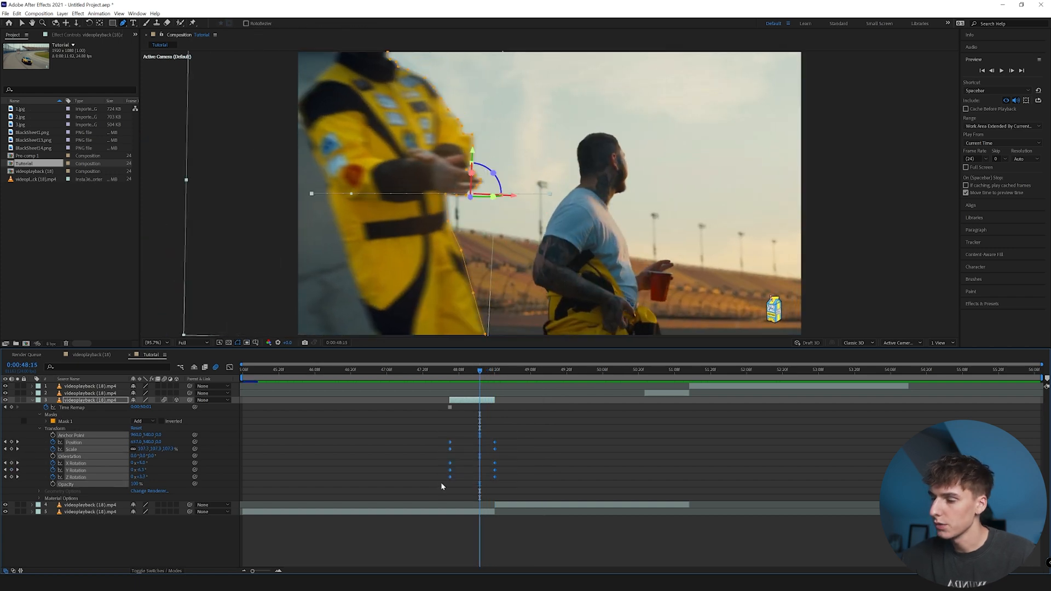
right_click(452, 449)
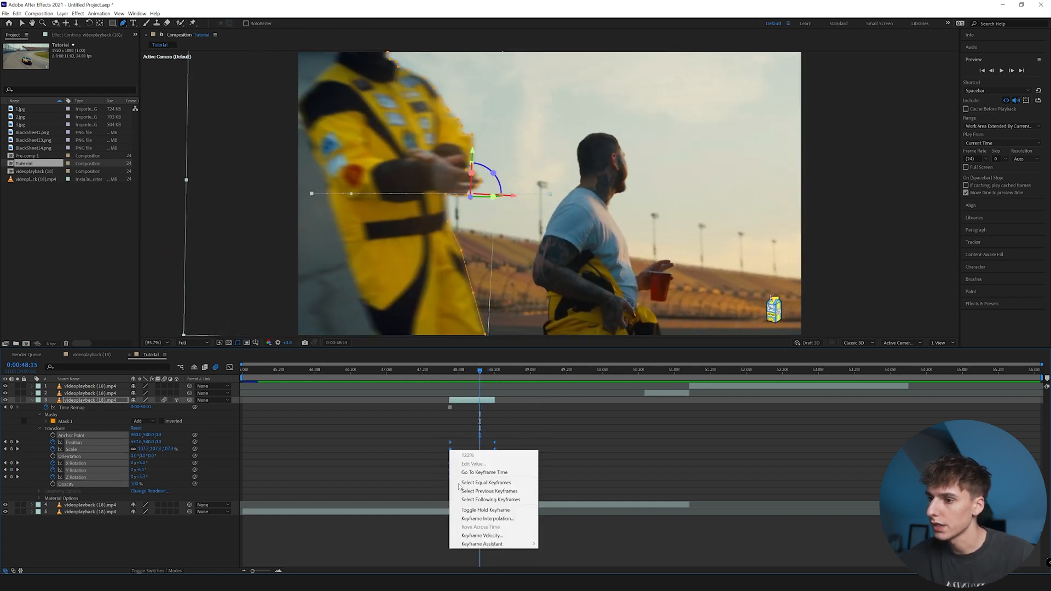
mouse_move(481, 544)
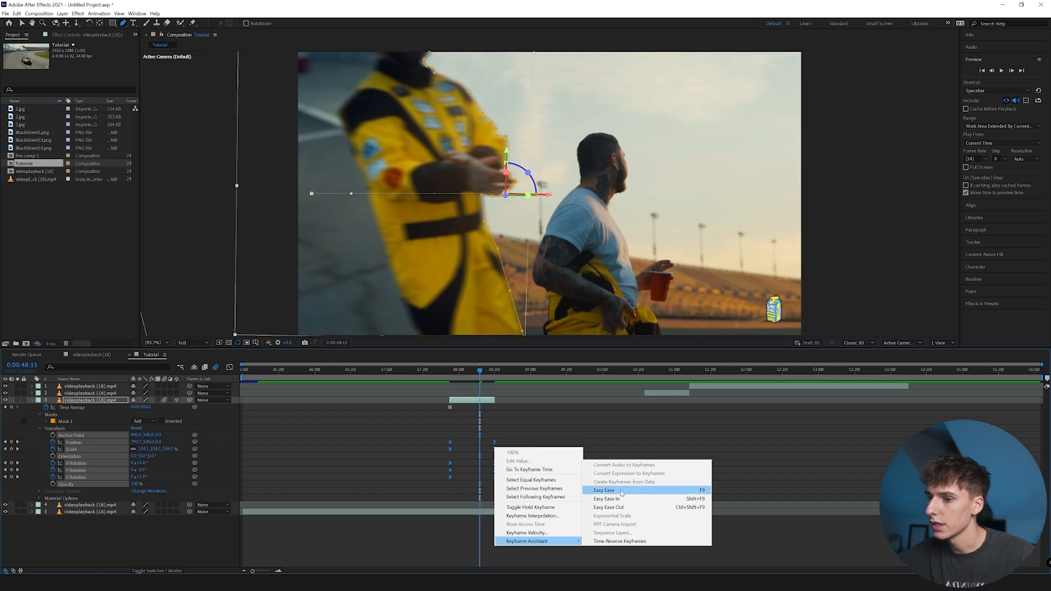
left_click(602, 494)
- Preview the eased cutout transition from 0:00:48:02, and scrub through the footage leading up to it
left_click(441, 372)
key("space")
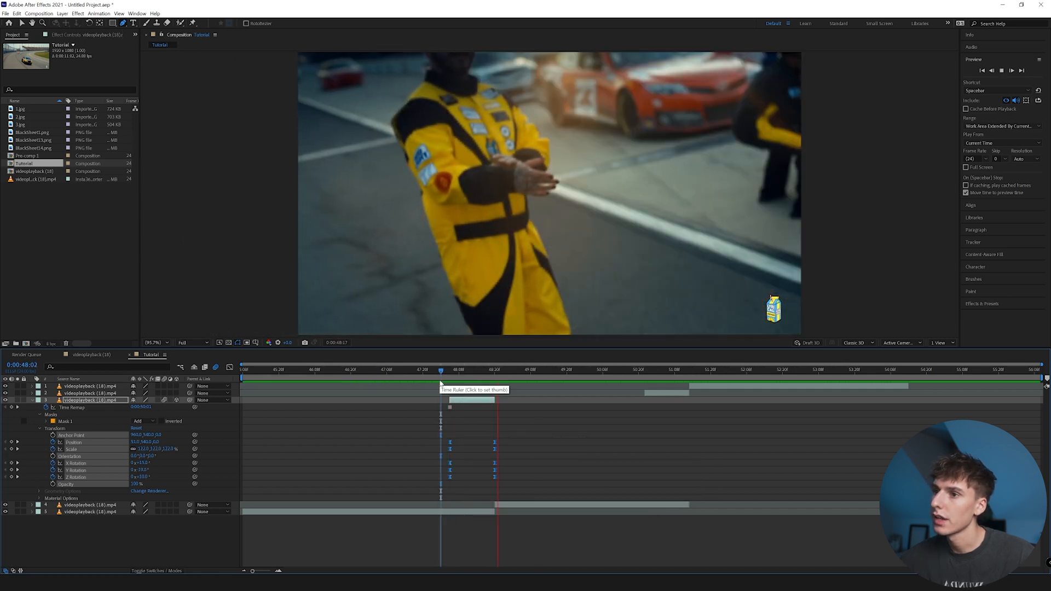
left_click(372, 372)
left_click_drag(373, 380, 432, 382)
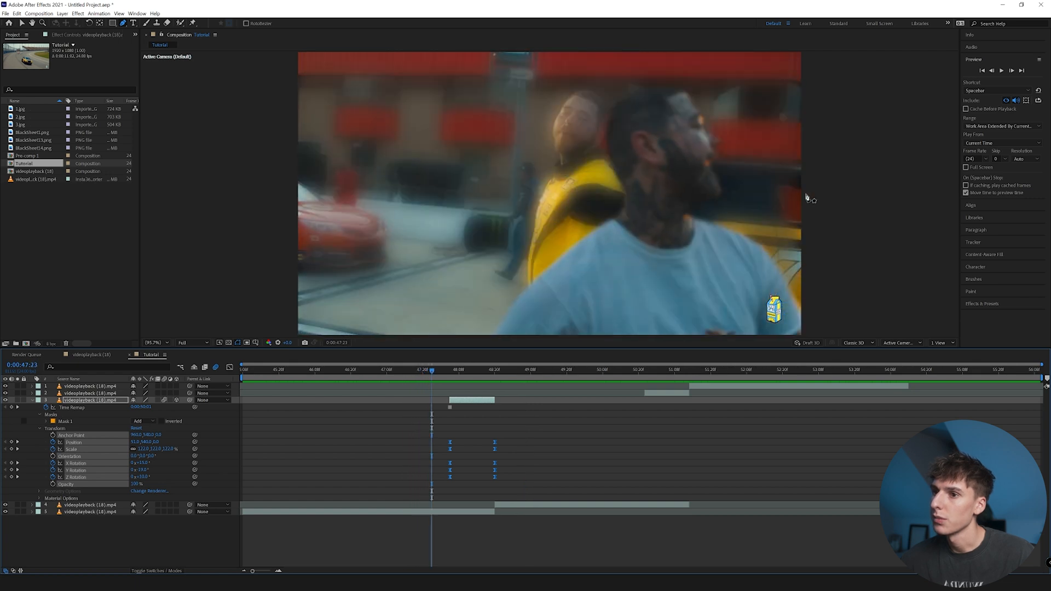
- Collapse the cutout's properties, duplicate the clip that starts at 0:00:48:20 and apply Freeze Frame to the duplicate at that time
left_click_drag(435, 376, 497, 383)
key("u")
left_click(377, 406)
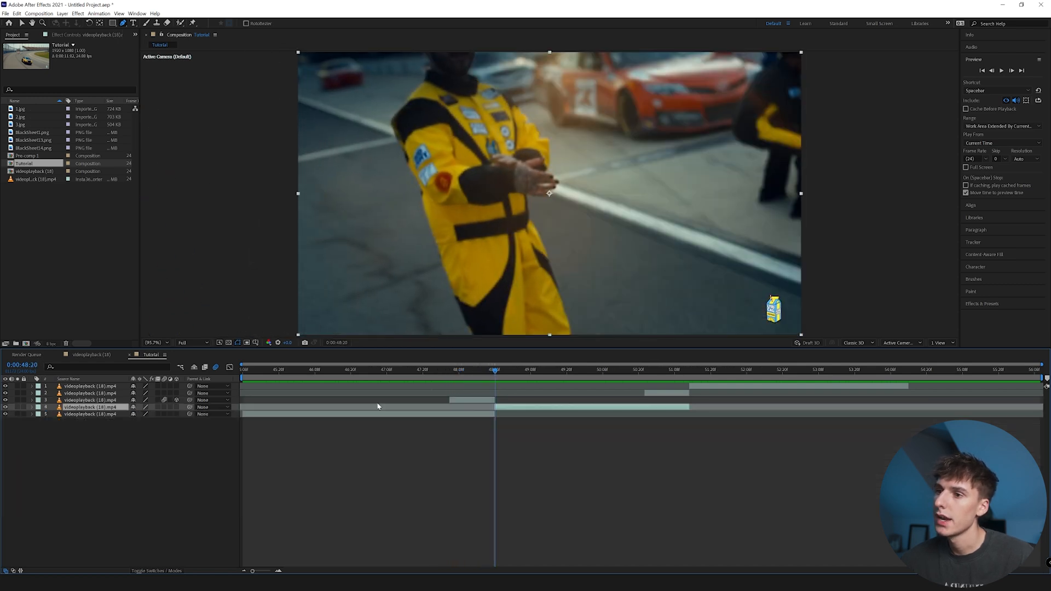
key("ctrl+d")
right_click(503, 411)
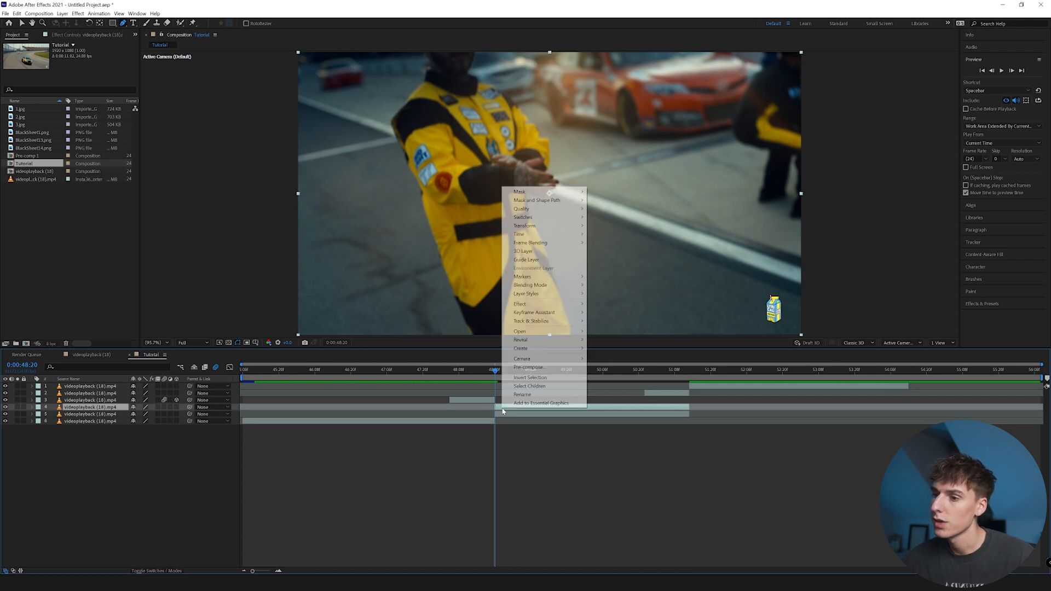
mouse_move(547, 234)
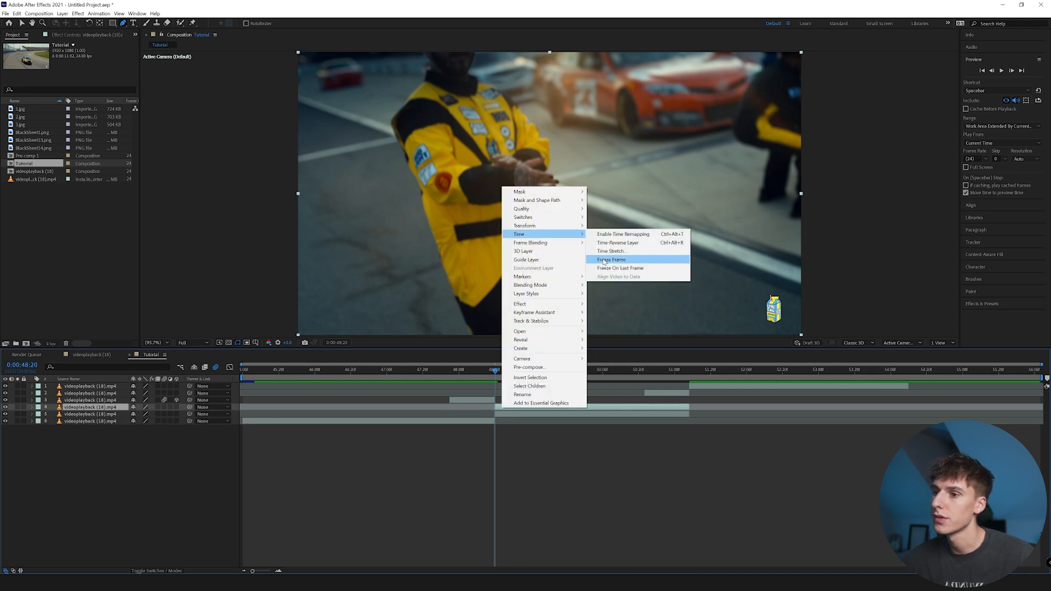
left_click(611, 260)
- Move the frozen duplicate so it starts at 0:00:48:15, and trim its end to 0:00:48:20
mouse_move(495, 374)
left_mouse_down()
mouse_move(527, 377)
mouse_move(494, 376)
left_mouse_up()
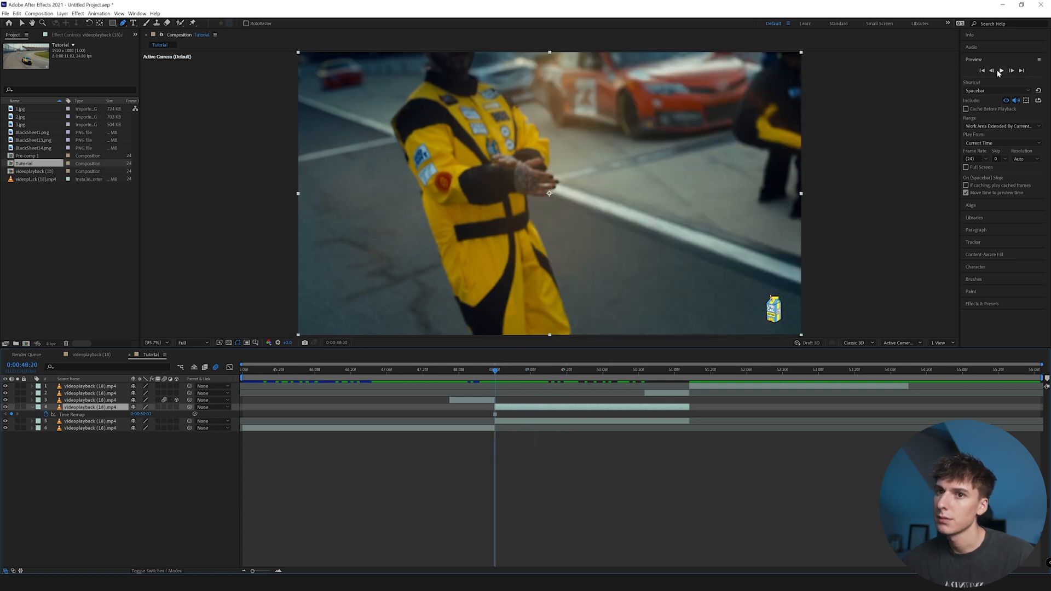
left_click(995, 71)
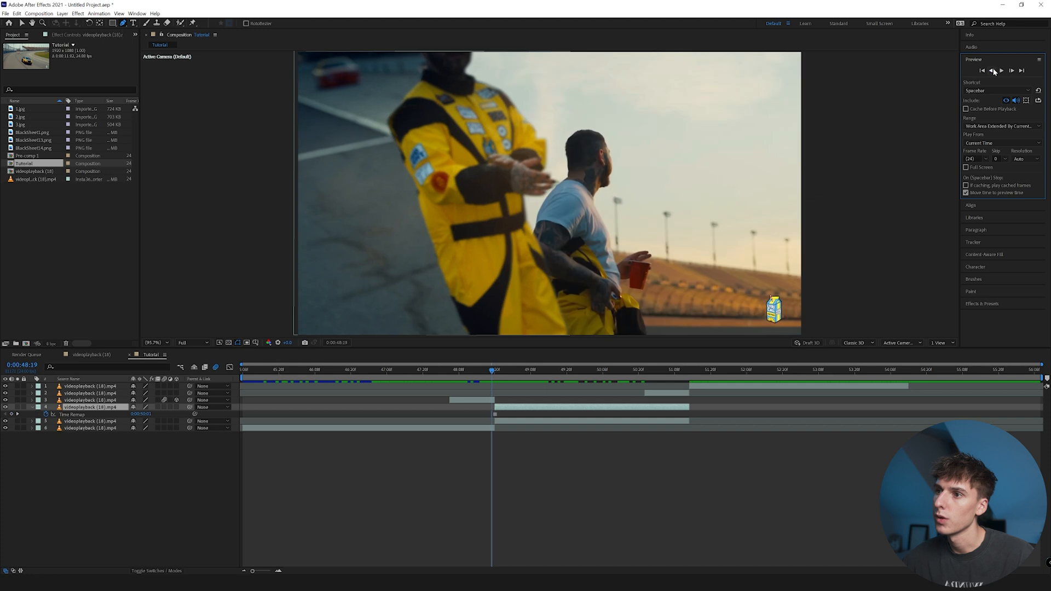
left_click(994, 71)
left_click(995, 71)
left_click(994, 71)
left_click(995, 72)
left_click_drag(518, 408, 503, 410)
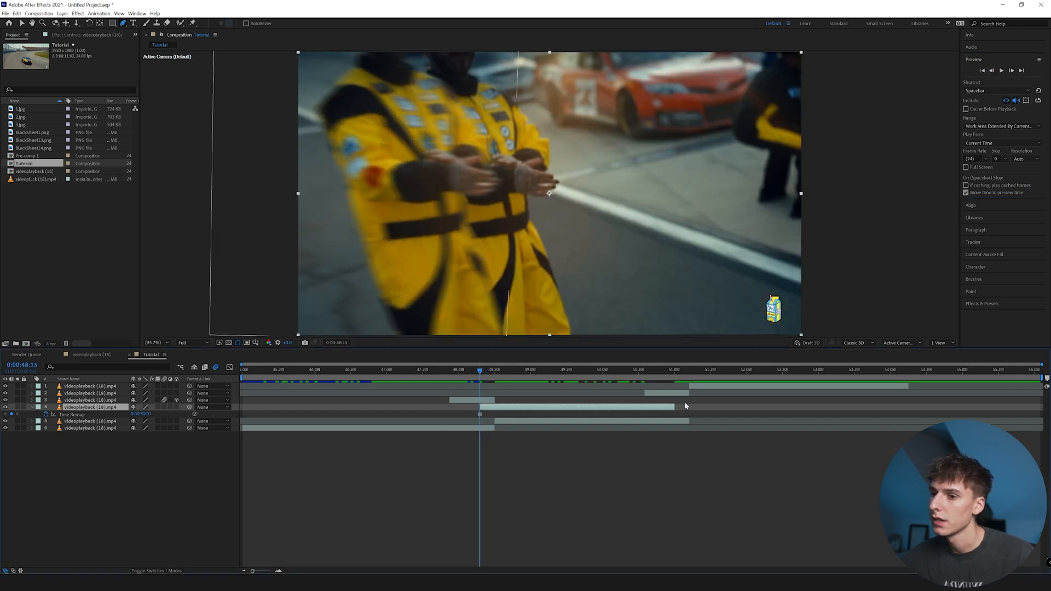
left_click_drag(675, 408, 495, 413)
- Preview the transition with the shortened frozen layer from 0:00:48:10
key("space")
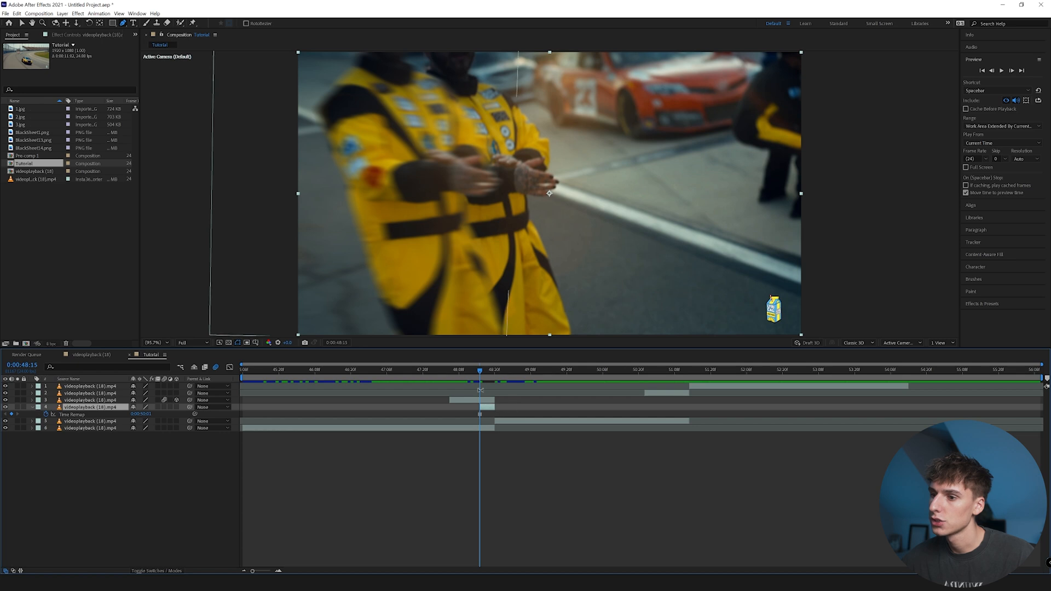
left_click_drag(479, 375, 465, 376)
key("space")
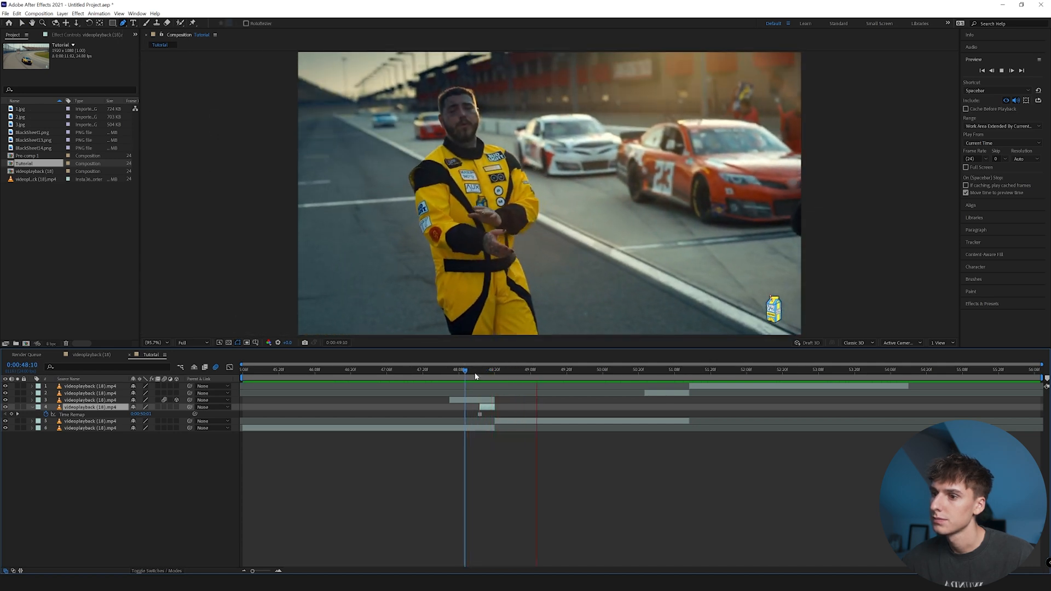
key("space")
- Apply Gaussian Blur to the short frozen layer with Blurriness 64.3 and Repeat Edge Pixels enabled
left_click(278, 571)
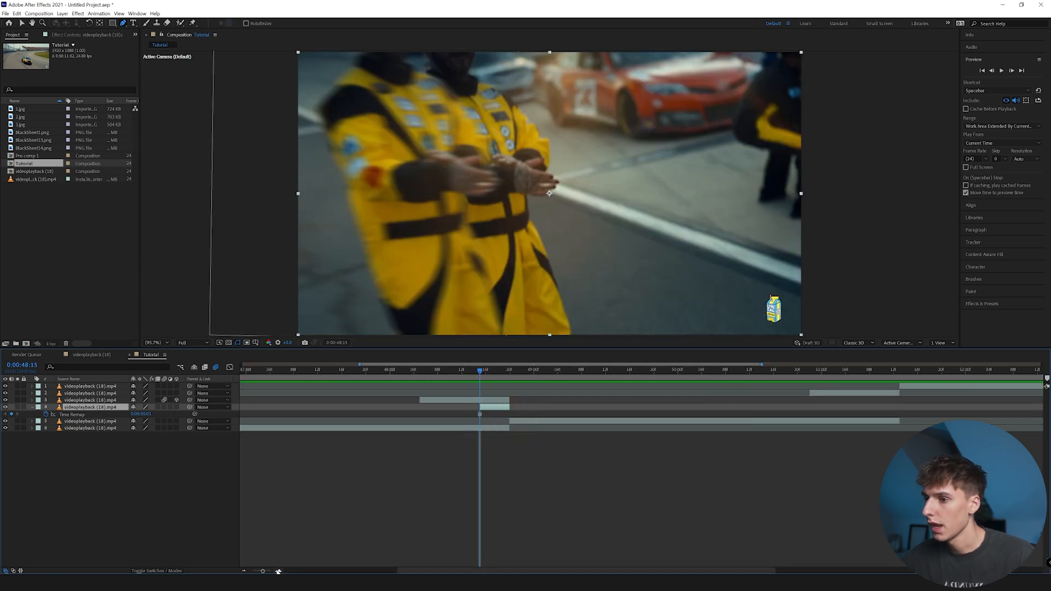
left_click(32, 408)
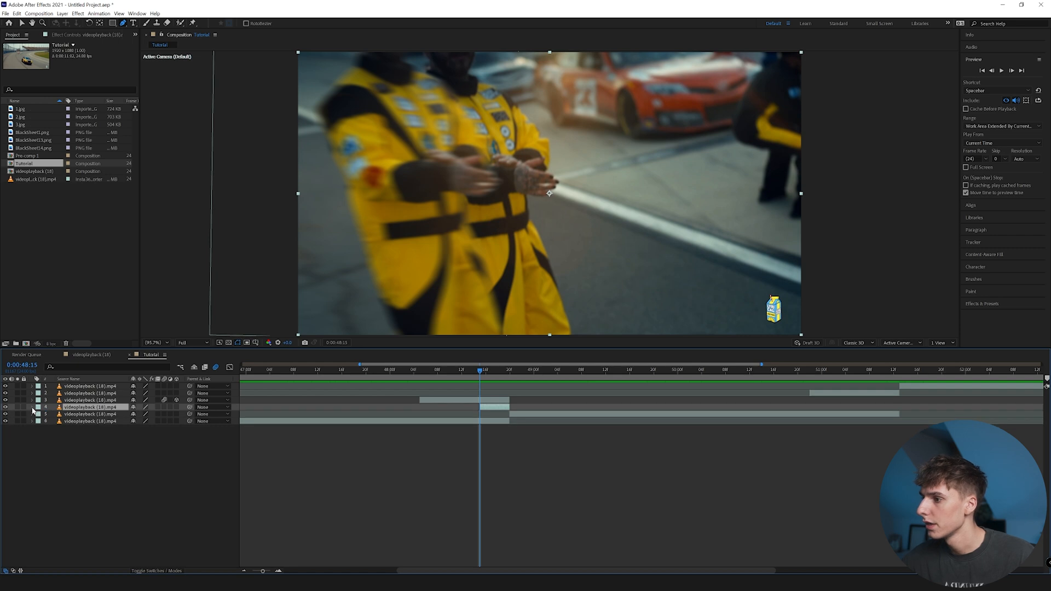
left_click(982, 304)
left_click_drag(992, 197, 488, 406)
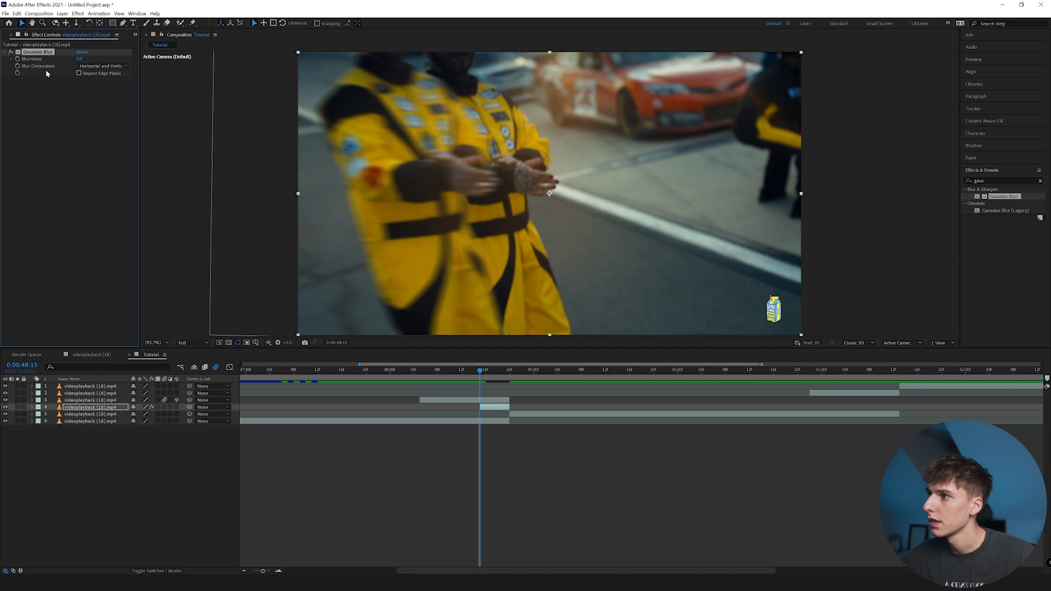
left_click_drag(80, 58, 290, 65)
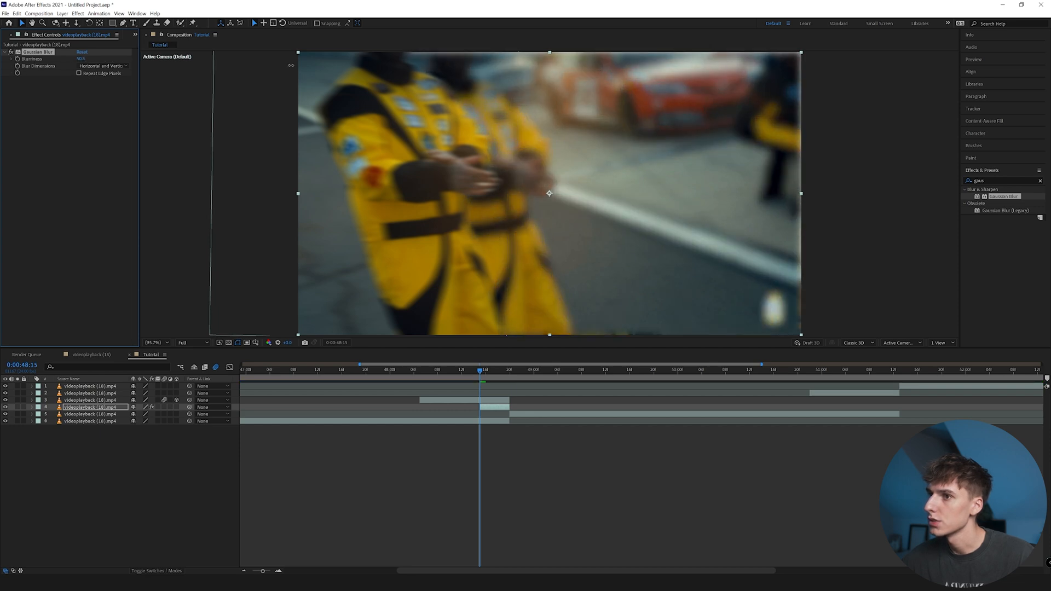
left_click_drag(305, 64, 366, 67)
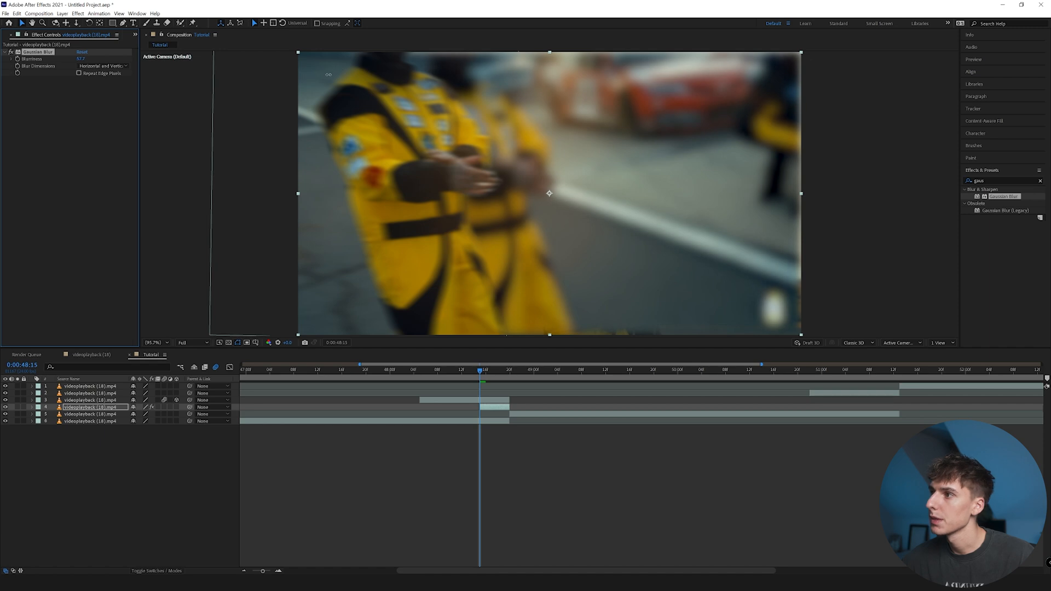
left_click(78, 74)
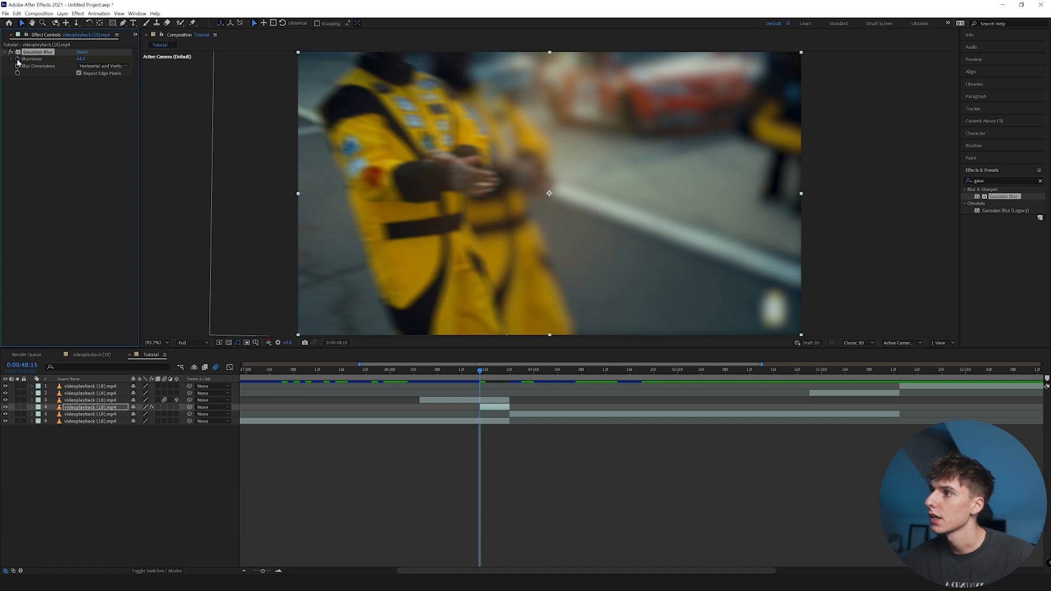
- Keyframe the frozen layer's Blurriness from 64.3 at 0:00:48:15 to its default at 0:00:48:20, and scrub through the change
left_click(509, 377)
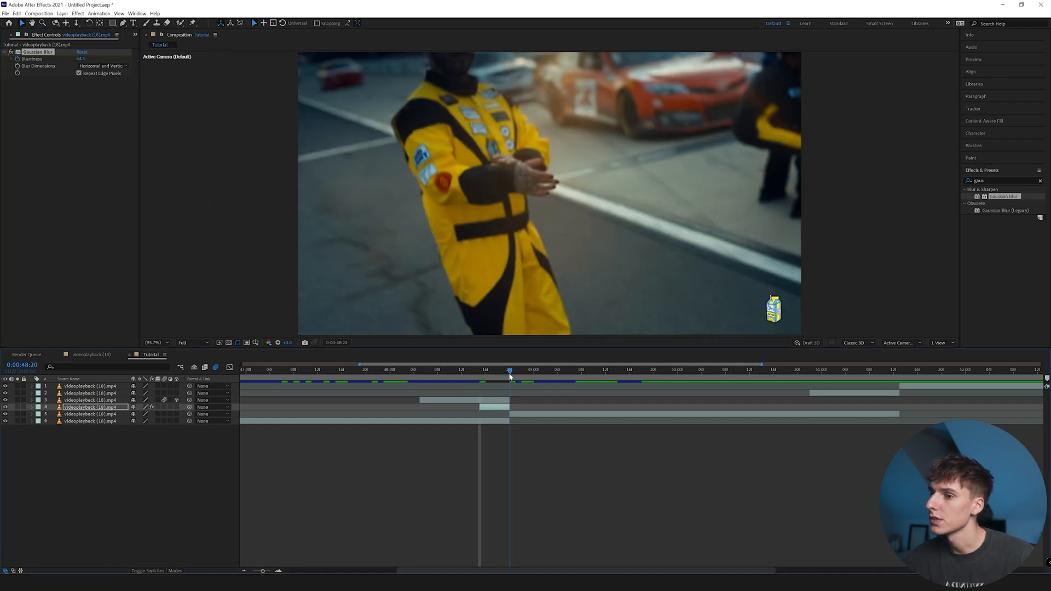
right_click(48, 58)
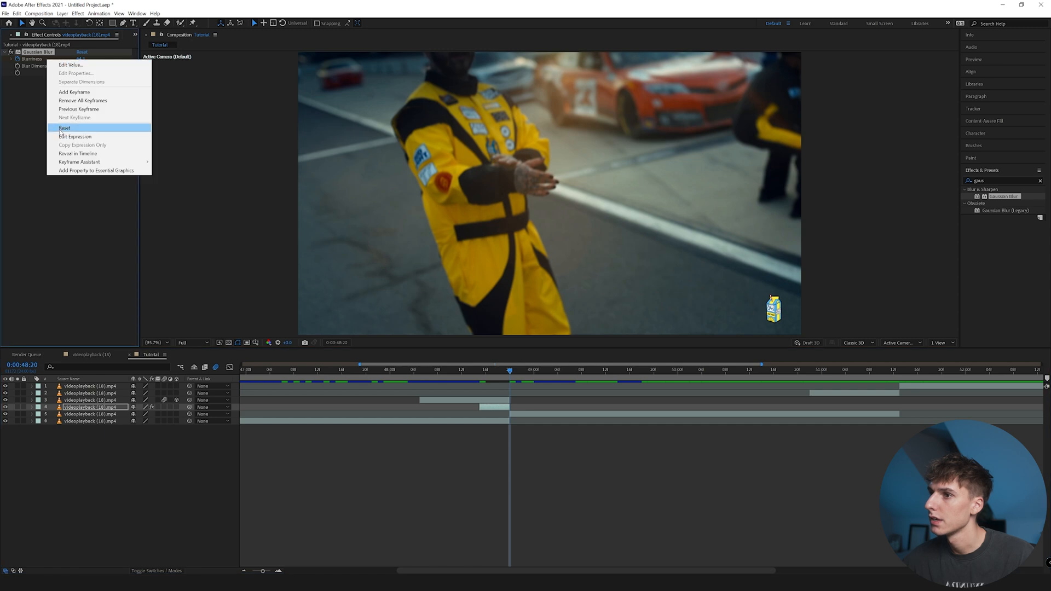
left_click(91, 142)
left_click_drag(480, 378, 461, 379)
left_click_drag(460, 379, 481, 374)
- Keyframe the short frozen layer's Opacity from 0% at 0:00:48:15 to 100% at 0:00:48:20
left_click(490, 410)
key("t")
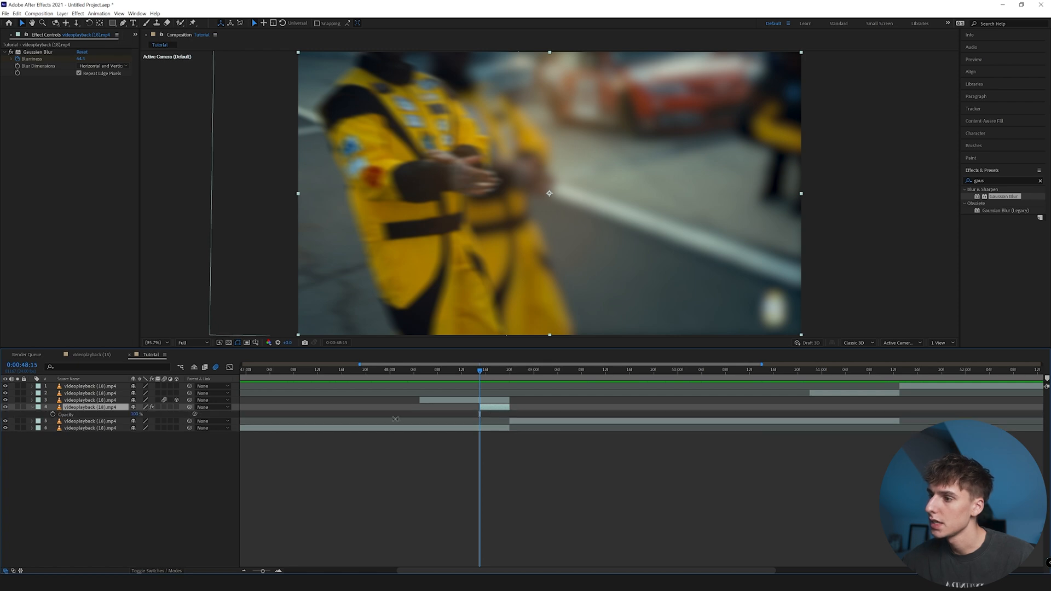
left_click_drag(140, 416, 75, 417)
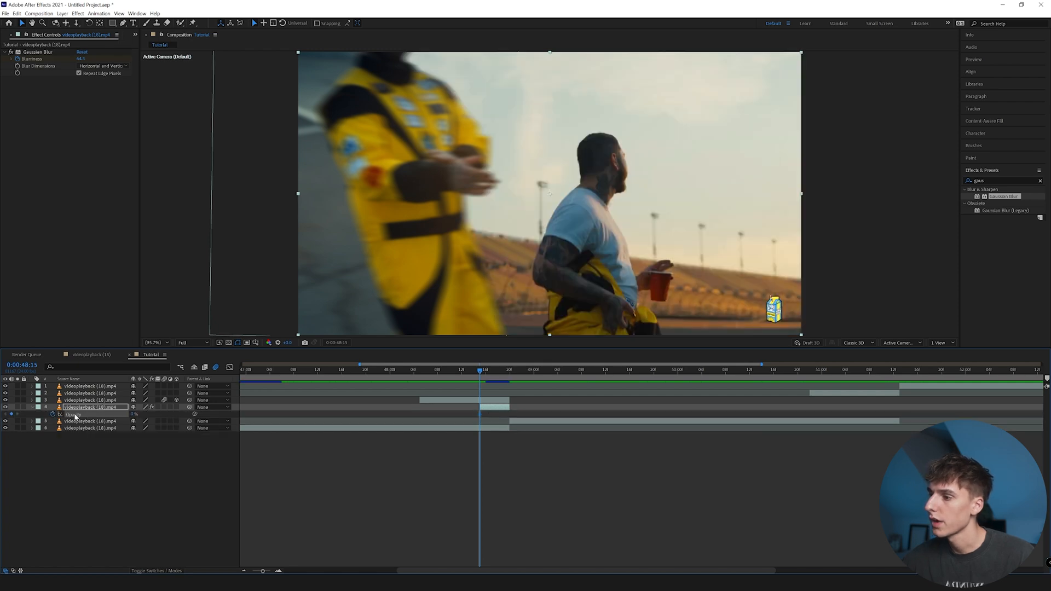
left_click(504, 379)
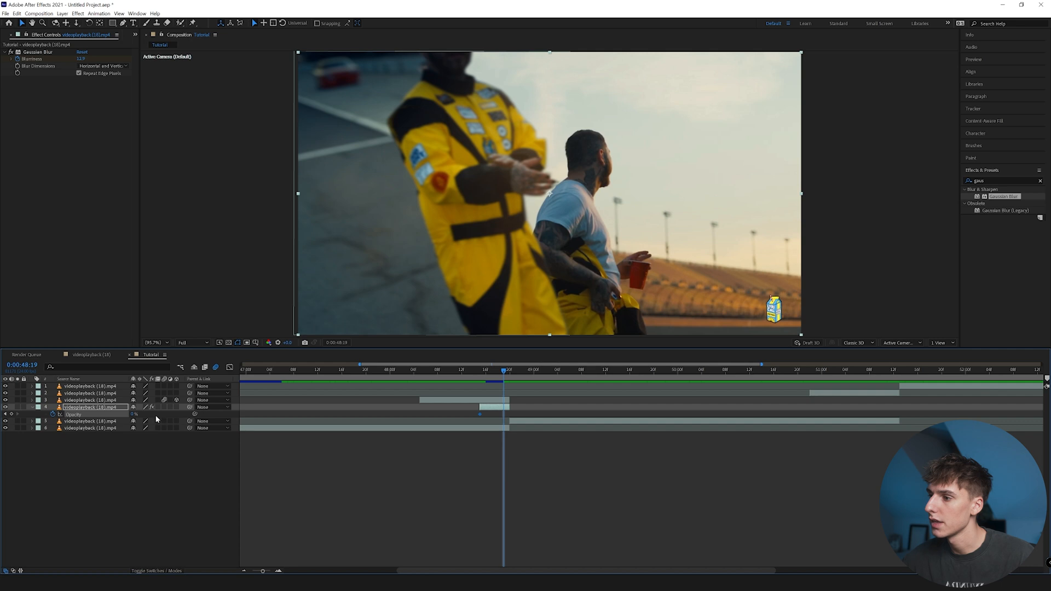
left_click_drag(132, 416, 175, 416)
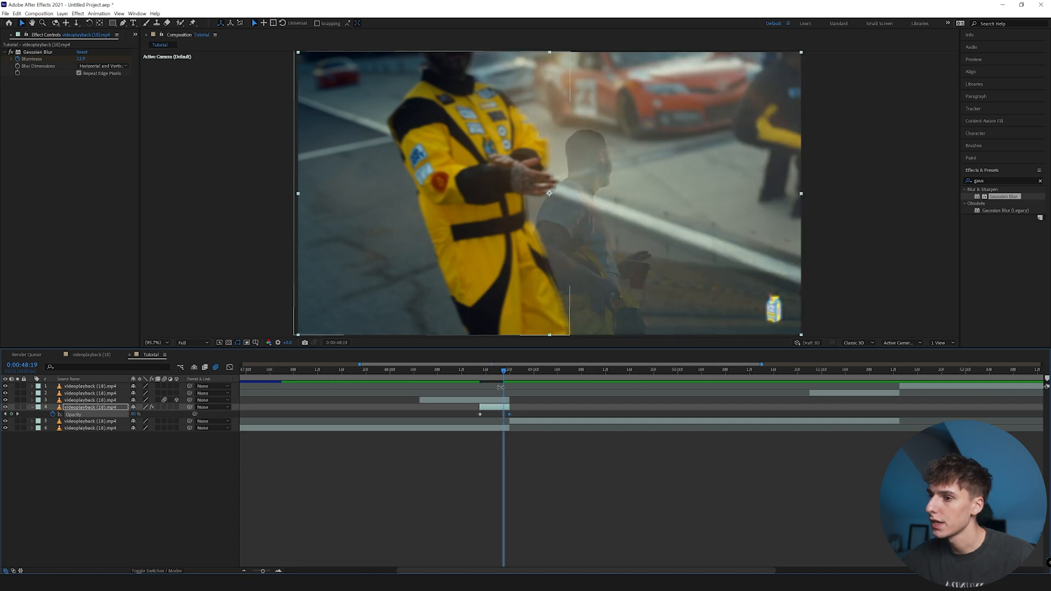
- Preview the blurred background's fade-in from 0:00:48:13, and scrub to 0:00:48:18
left_click(476, 379)
key("space")
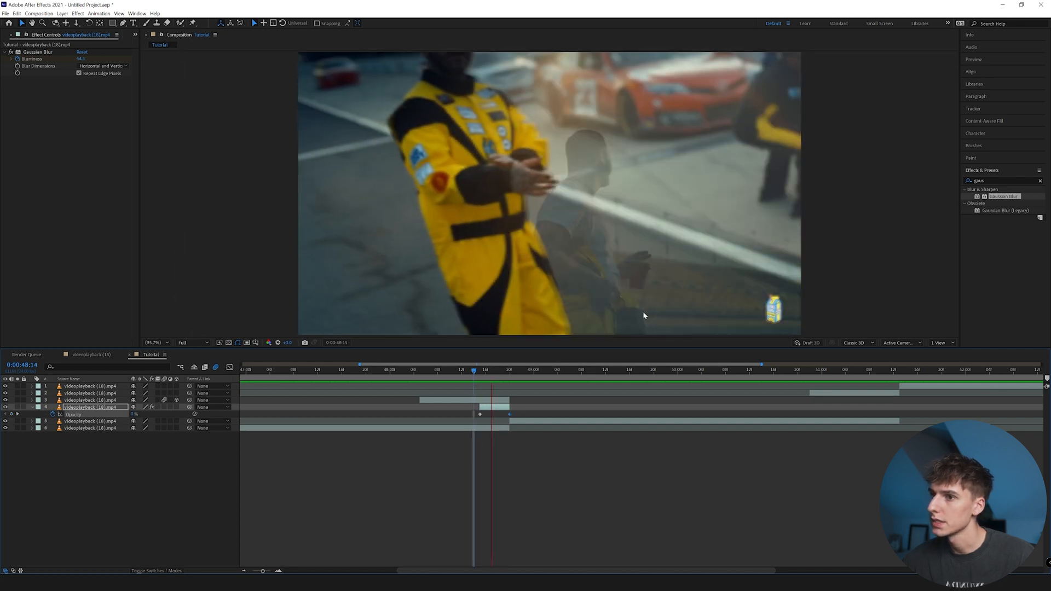
key("space")
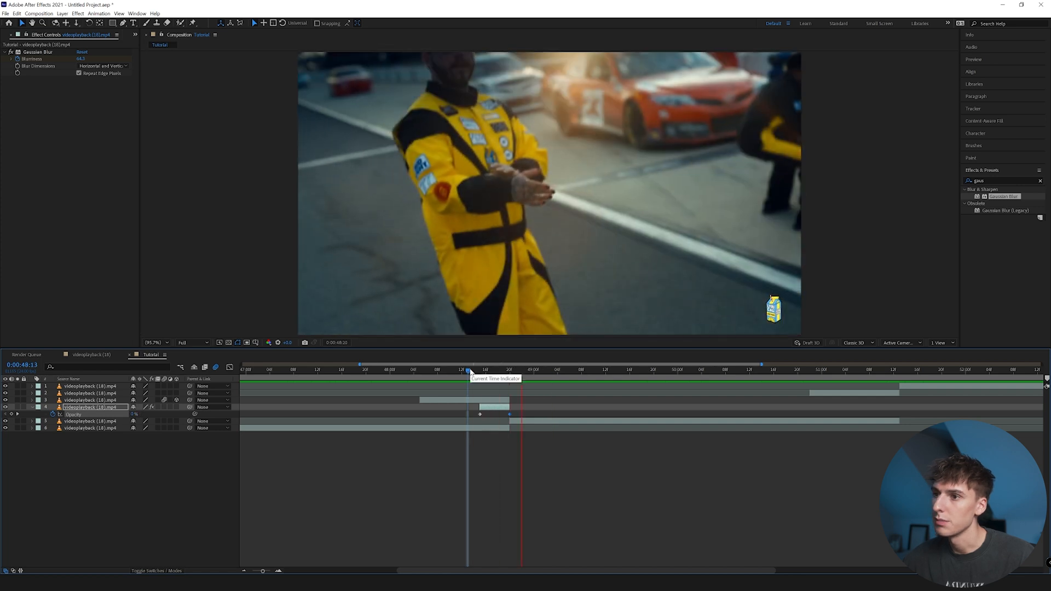
left_click_drag(483, 374, 498, 372)
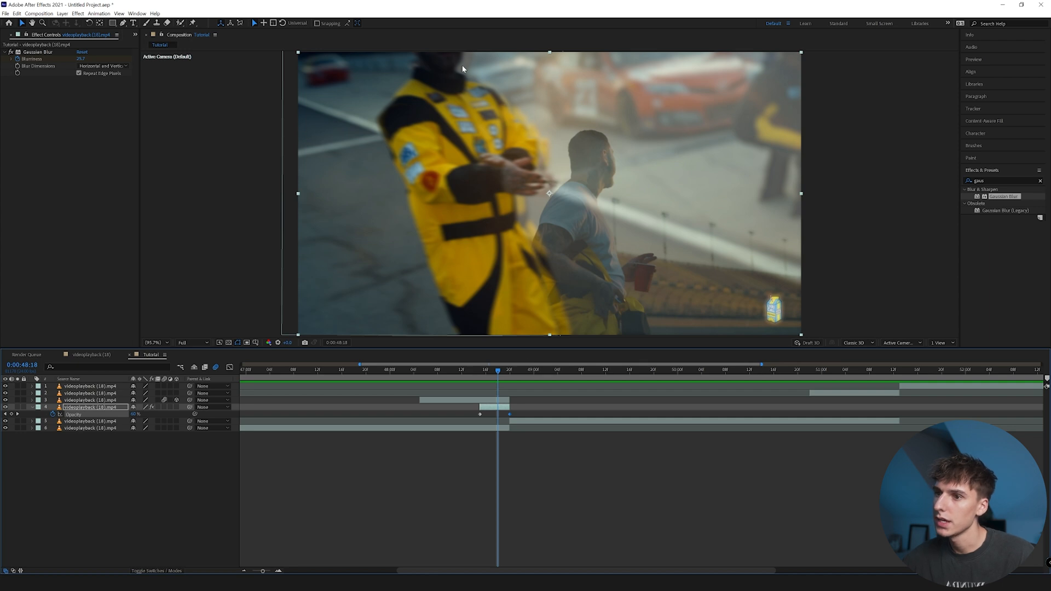
- Reveal the cutout layer's keyframes and reshape its Position speed curve to peak early and slow down gradually
left_click(488, 402)
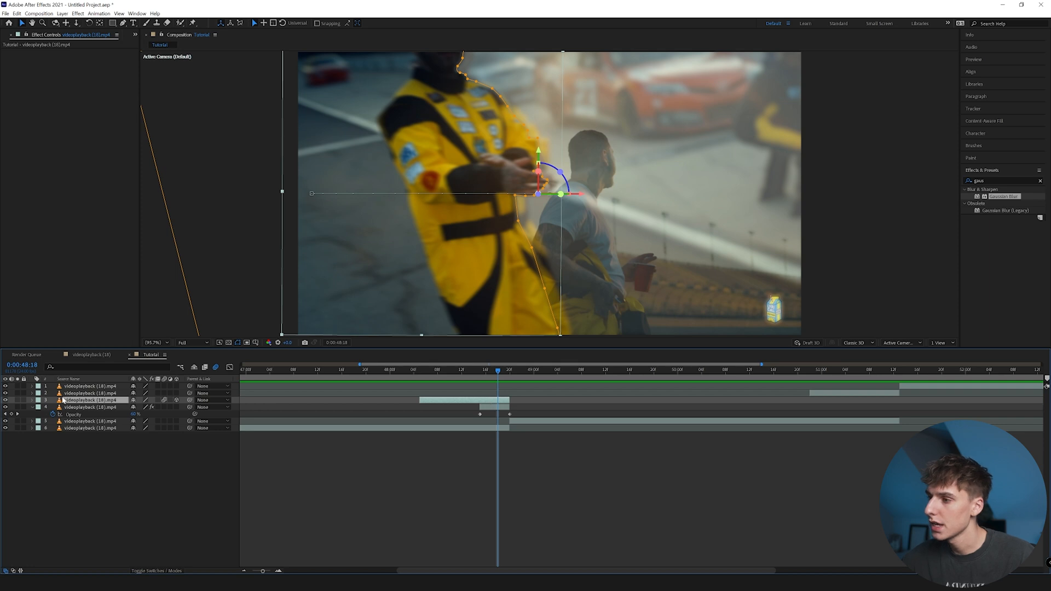
key("u")
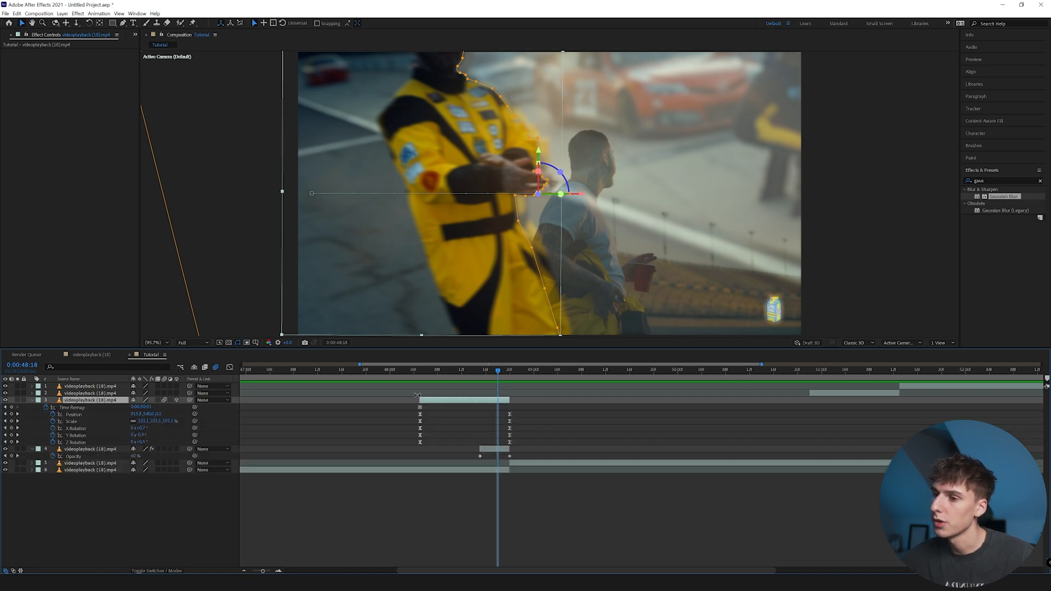
left_click_drag(430, 372, 497, 372)
left_click_drag(521, 414, 482, 417)
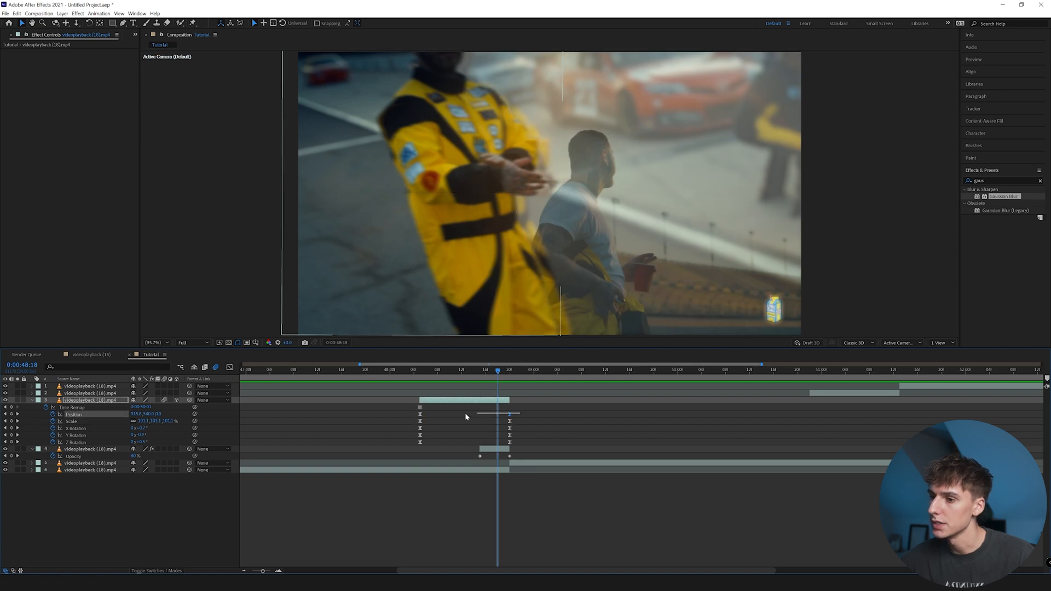
left_click_drag(417, 417, 417, 415)
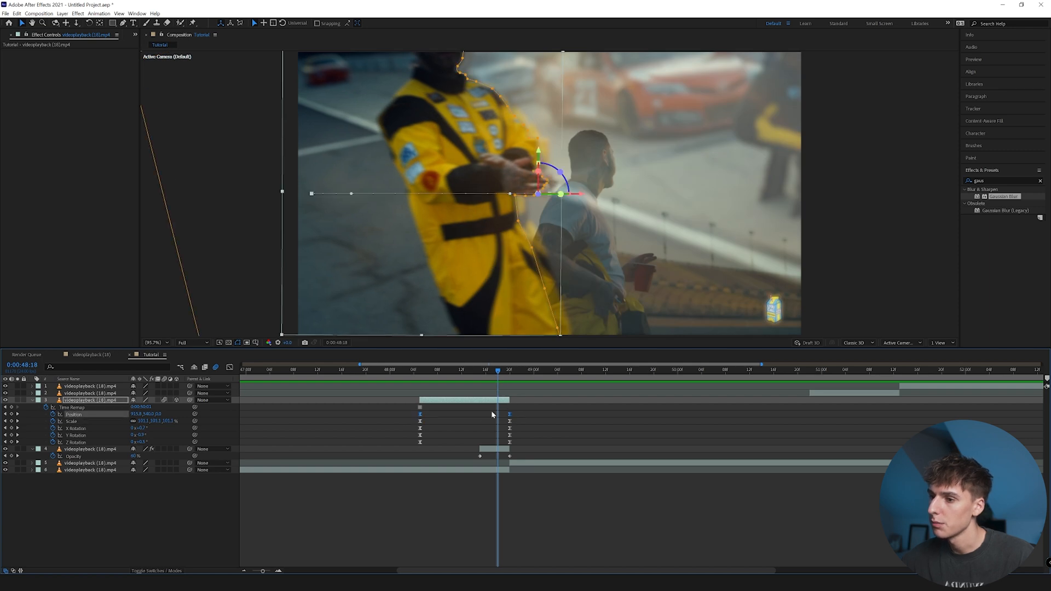
left_click(230, 368)
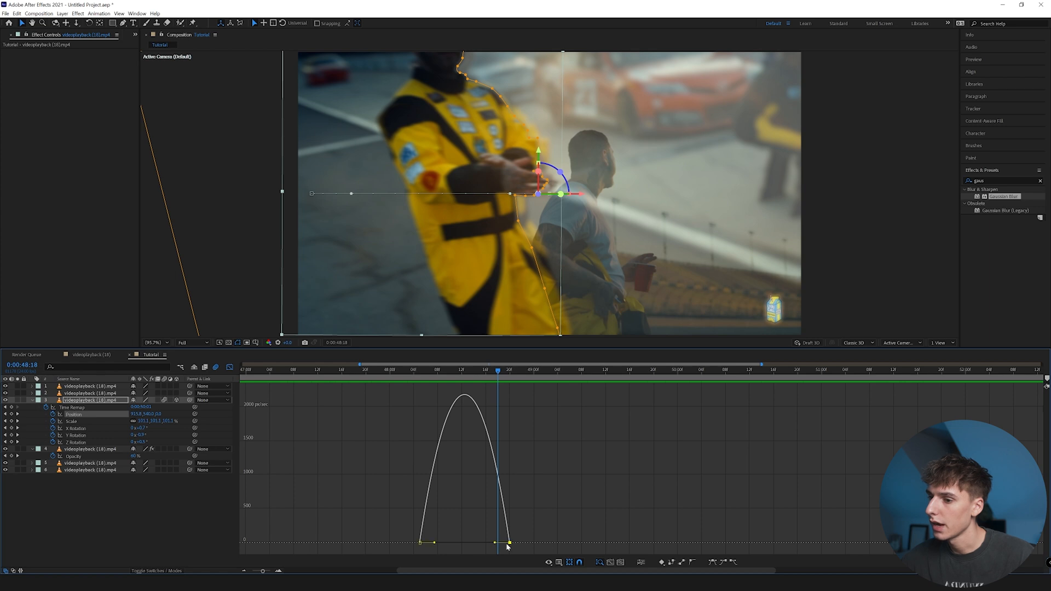
left_click_drag(493, 543, 469, 543)
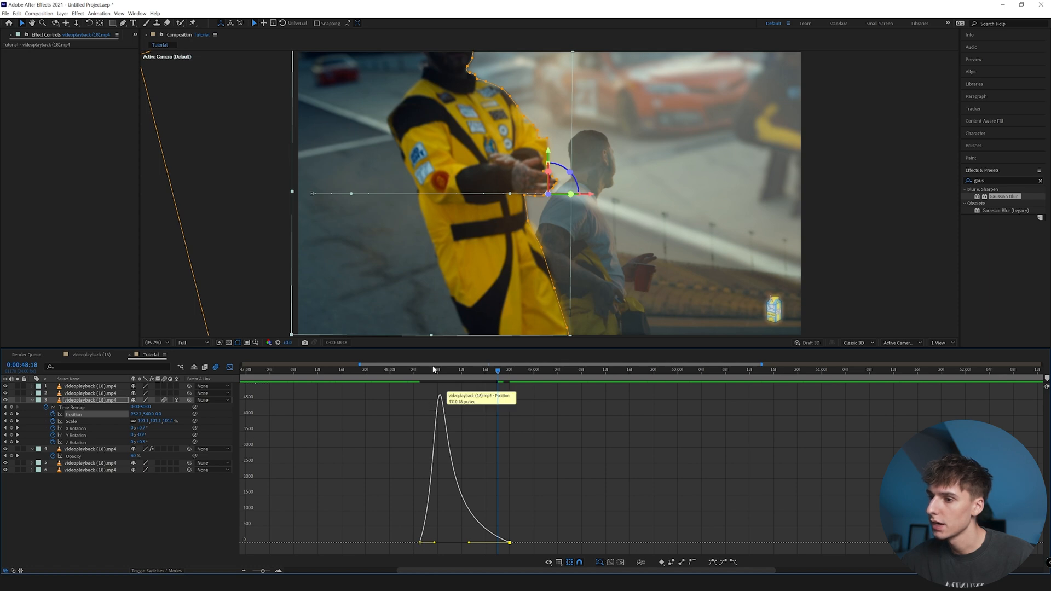
- Scrub through the cutout's faster entrance, leave the Graph Editor and preview the transition from 0:00:48:04
left_click_drag(414, 371, 437, 395)
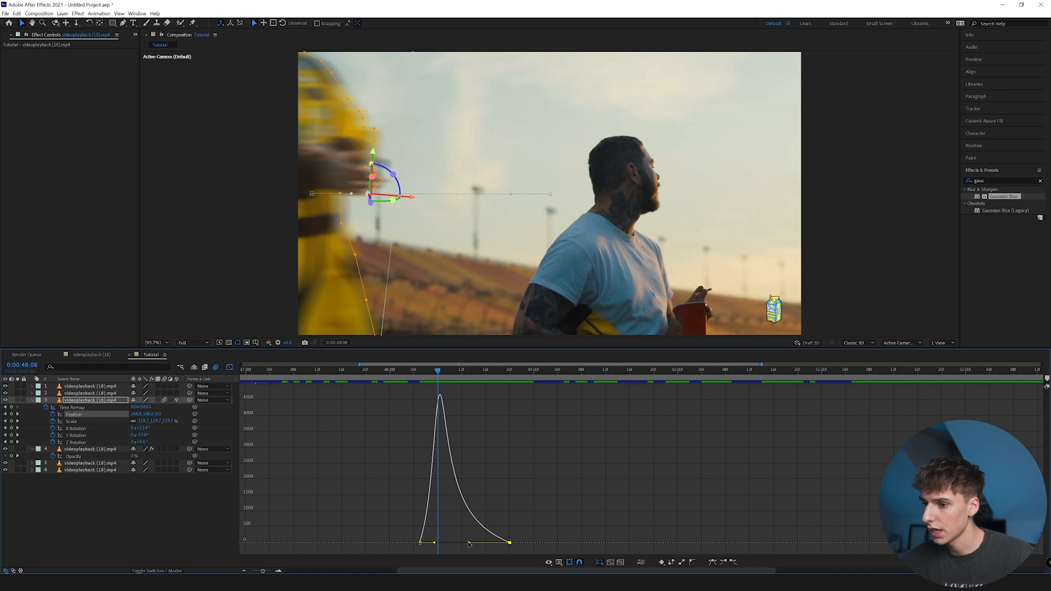
left_click(229, 367)
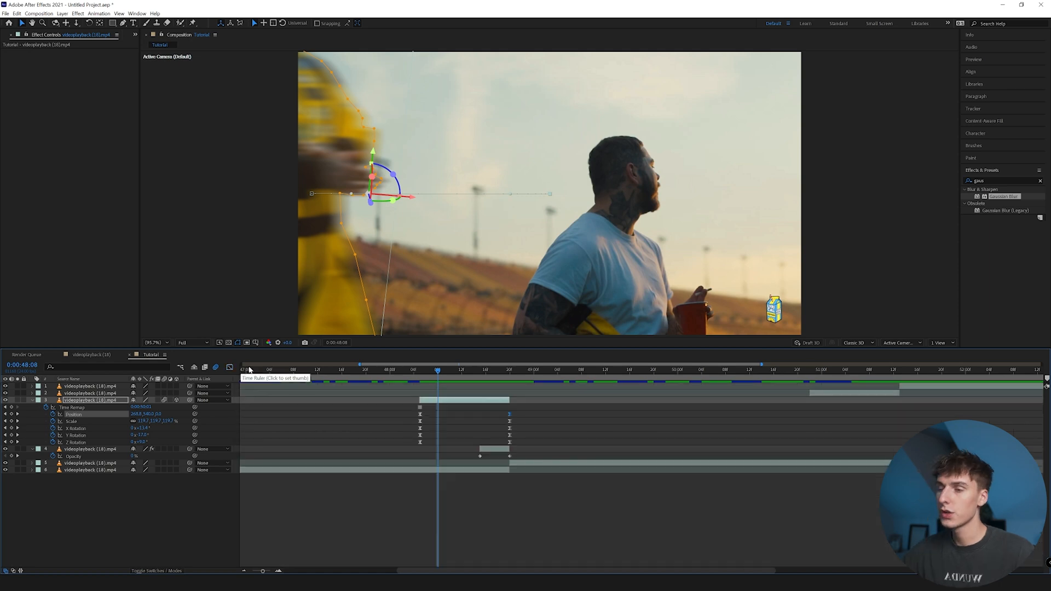
left_click(414, 381)
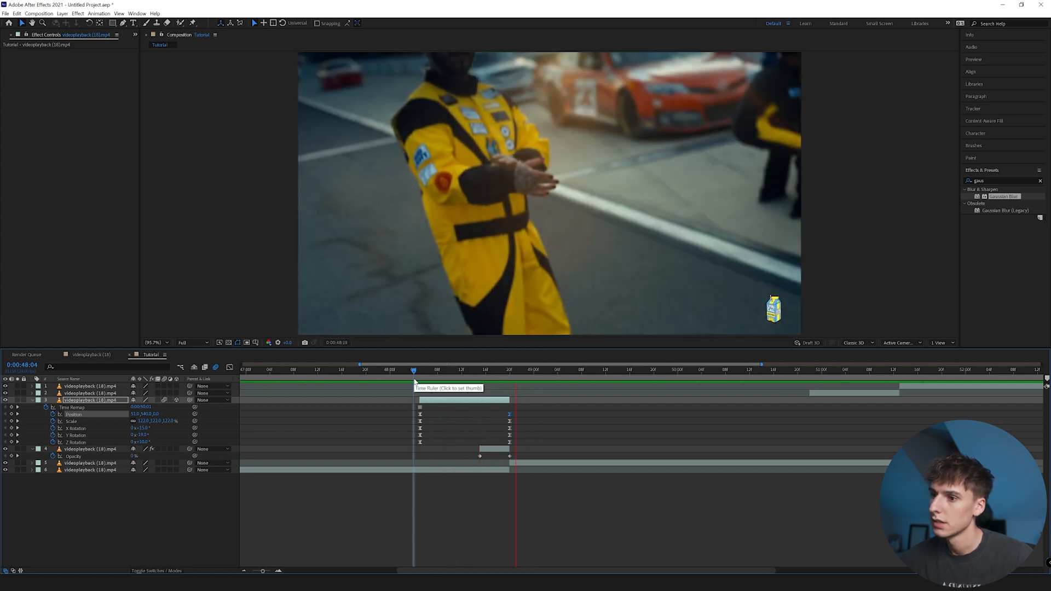
key("space")
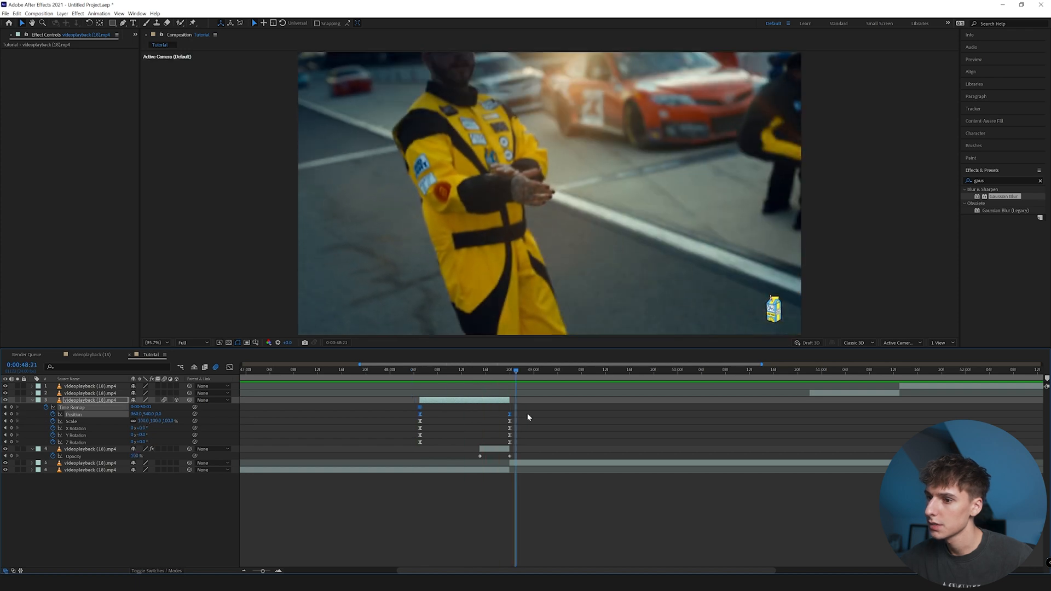
- Soften the cutout's Position speed curve to a peak of about 4000 px/sec, and return to the layer view
left_click_drag(420, 417, 420, 416)
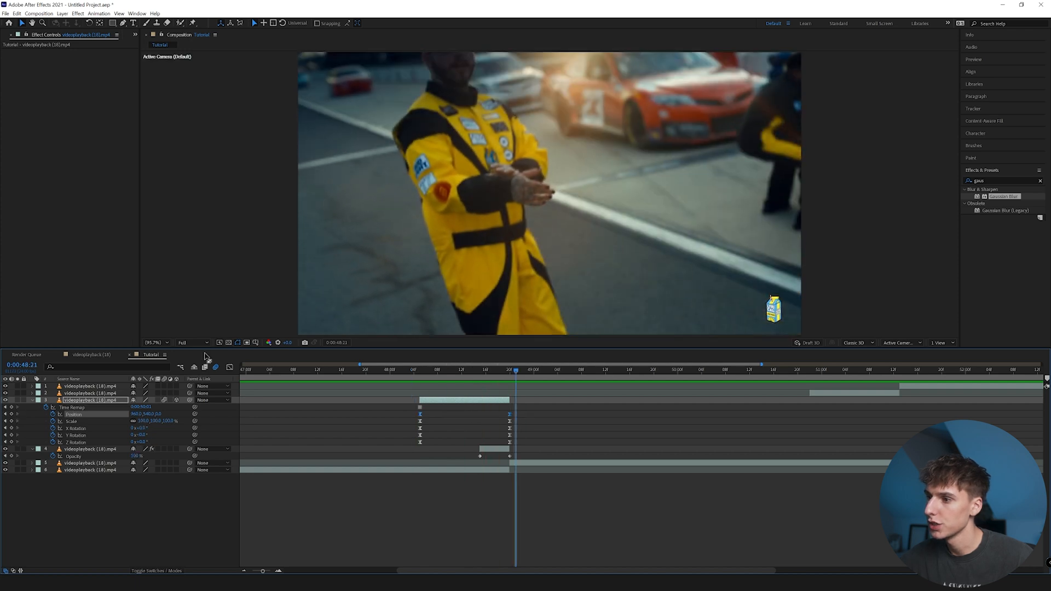
left_click(230, 368)
left_click(422, 543)
left_click_drag(461, 542, 473, 543)
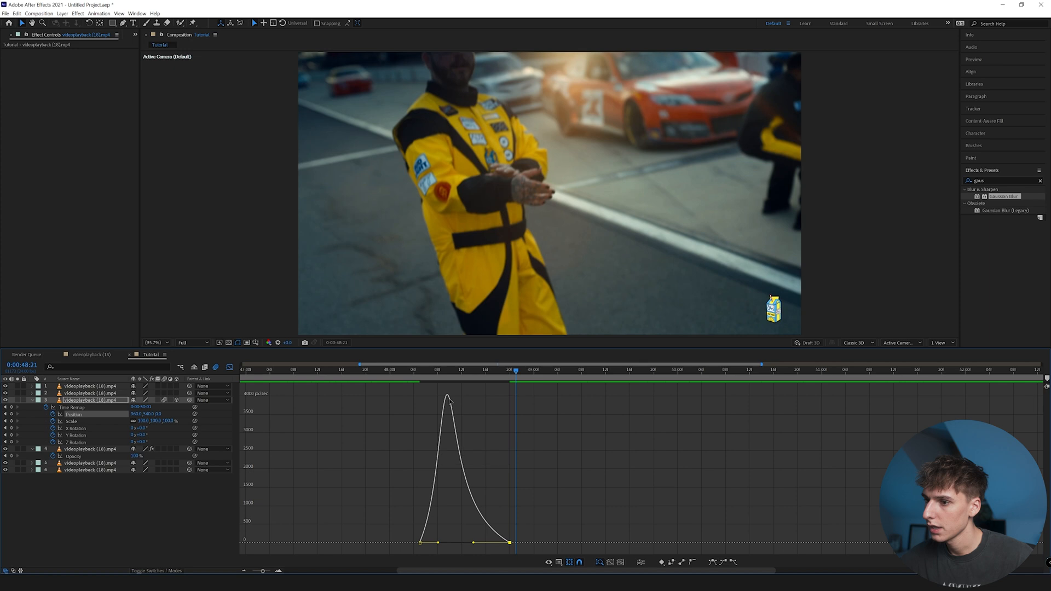
left_click(427, 373)
left_click(230, 367)
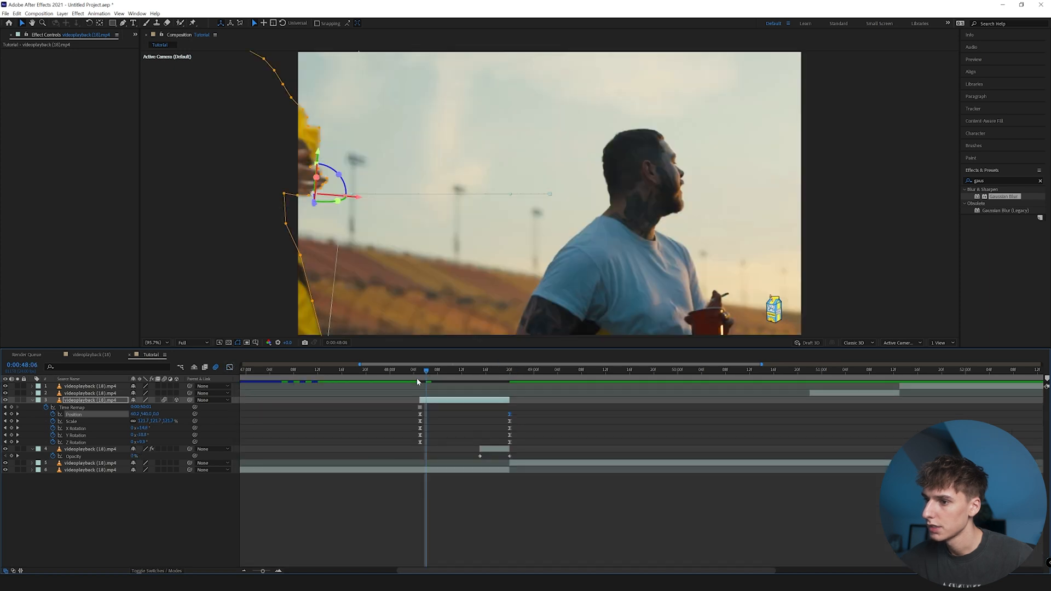
- Preview the softened cutout movement from 0:00:48:04, and scrub back through the entrance
left_click(415, 375)
key("space")
key("space")
left_click_drag(491, 377, 448, 376)
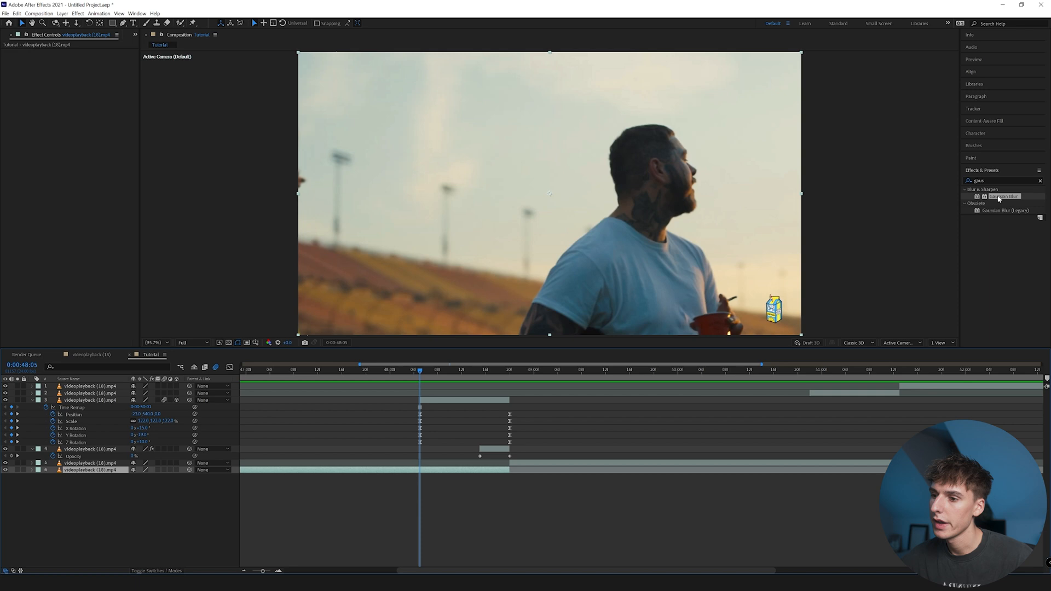
- Apply Gaussian Blur to the outgoing clip that ends at 0:00:48:20, and preview the cutout's entrance over it
left_click_drag(997, 197, 438, 470)
left_click(423, 373)
key("space")
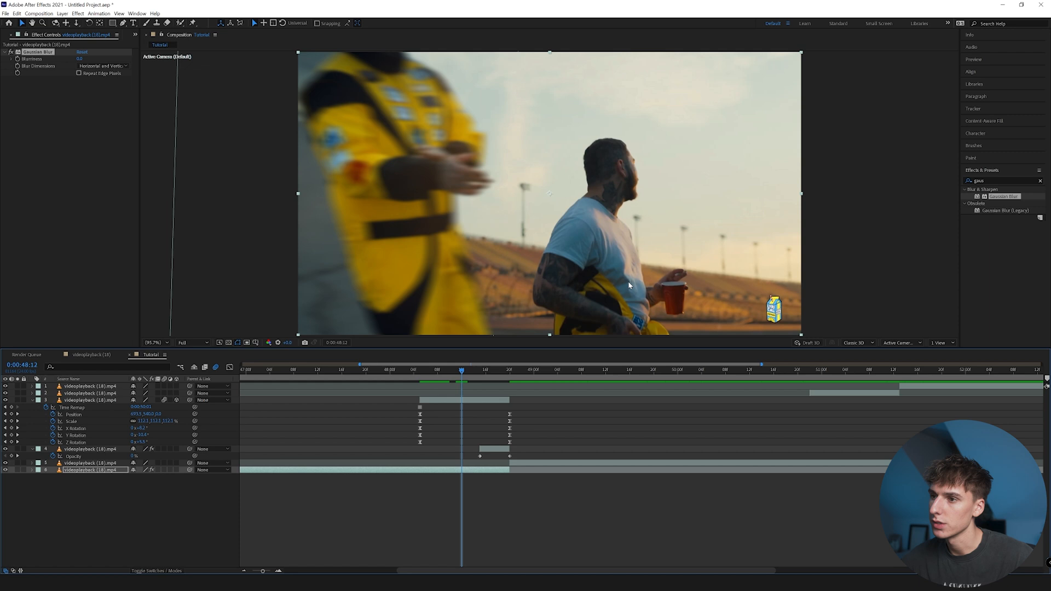
- Keyframe the outgoing clip's Blurriness from 0 at 0:00:48:05 to a heavy blur at 0:00:48:20 with Repeat Edge Pixels on, and preview it
left_click(421, 377)
left_click(78, 73)
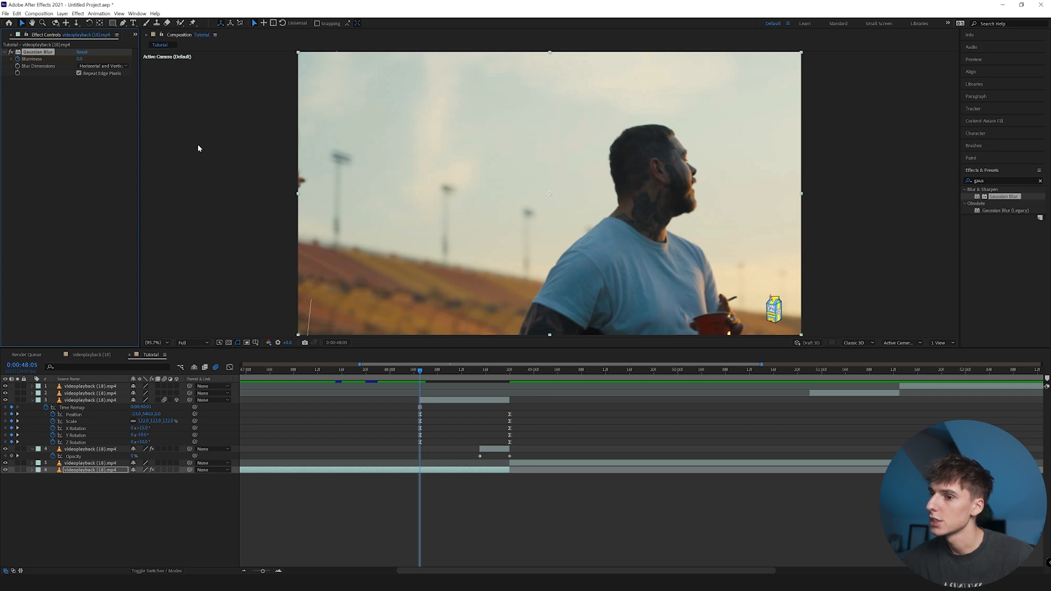
left_click(509, 377)
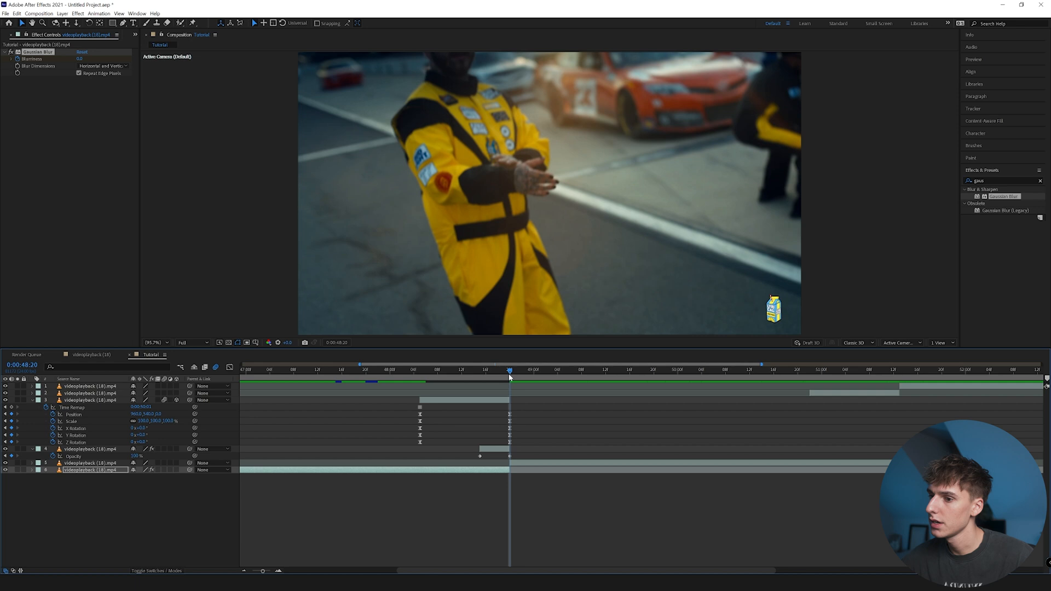
left_click_drag(78, 59, 495, 54)
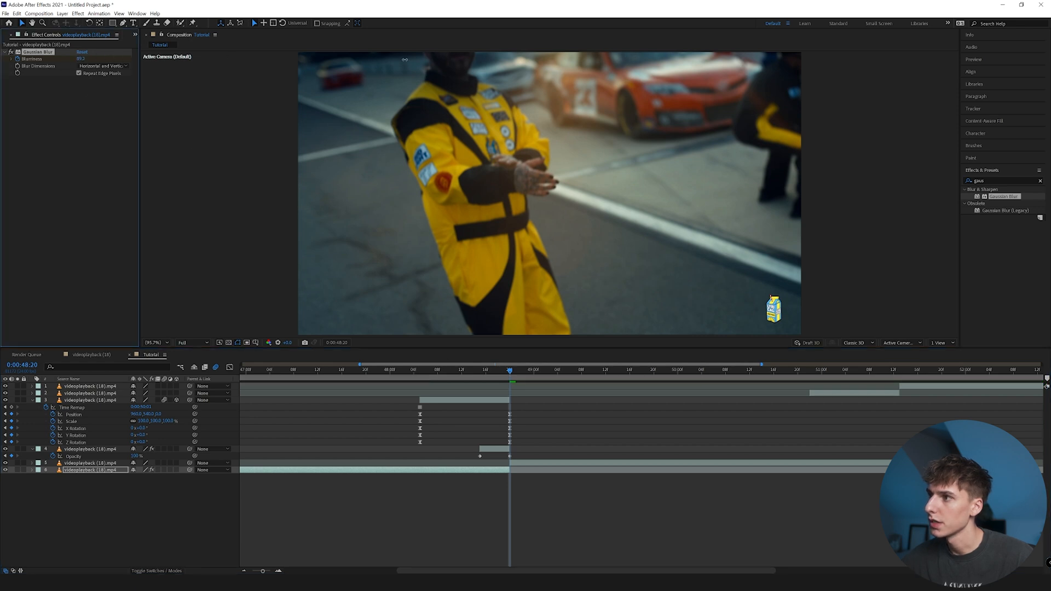
left_click_drag(416, 376, 375, 375)
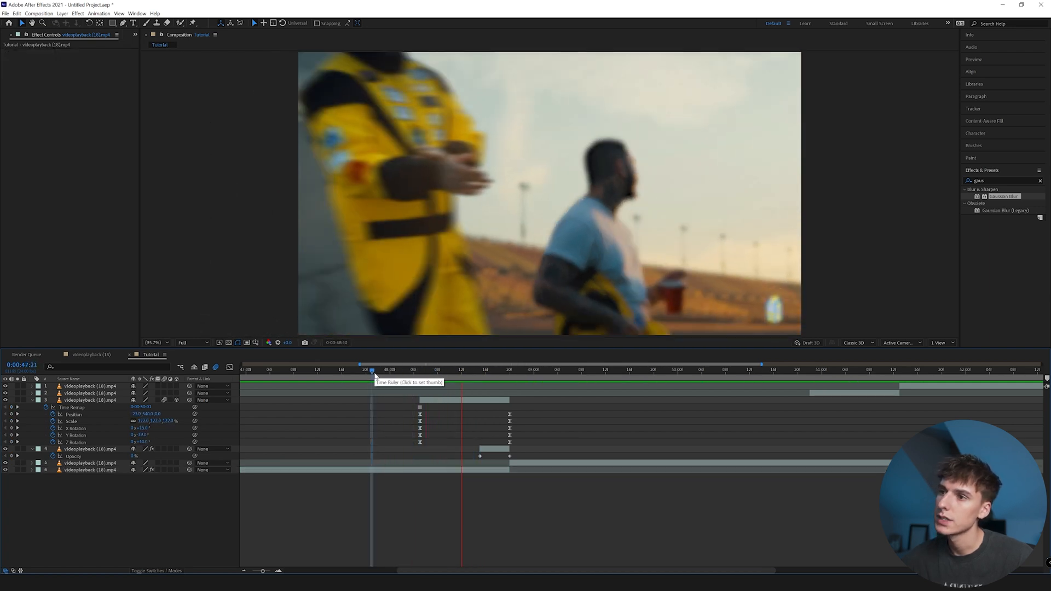
- Trim the first frame off the incoming clip at 0:00:48:21 and shift it and the following clips one frame earlier to close the gap
left_click(509, 377)
left_click(514, 377)
mouse_move(514, 376)
left_mouse_down()
mouse_move(504, 380)
mouse_move(515, 382)
left_mouse_up()
left_click(509, 463)
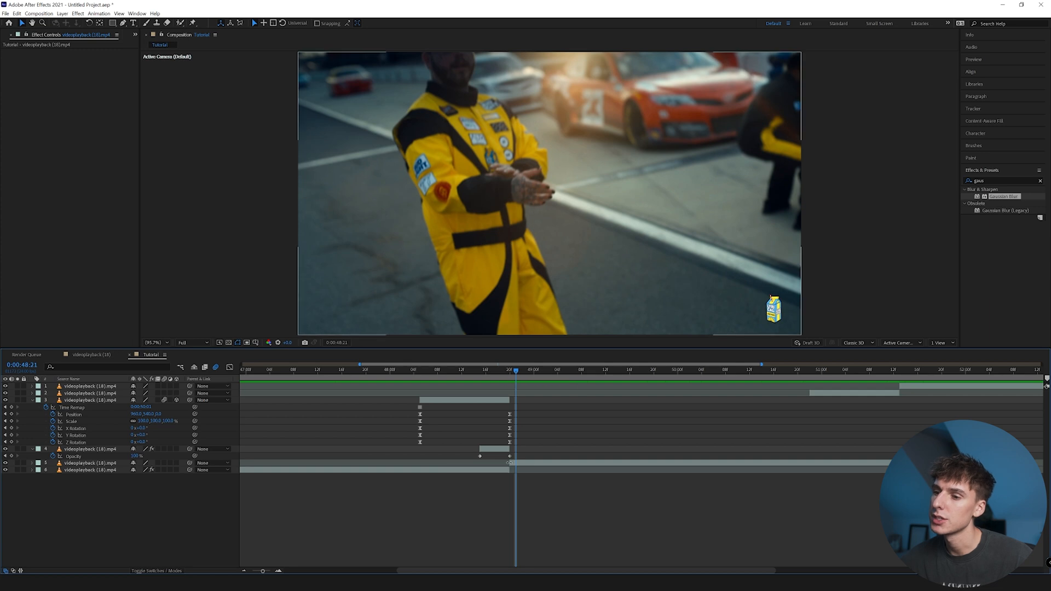
left_click(509, 463)
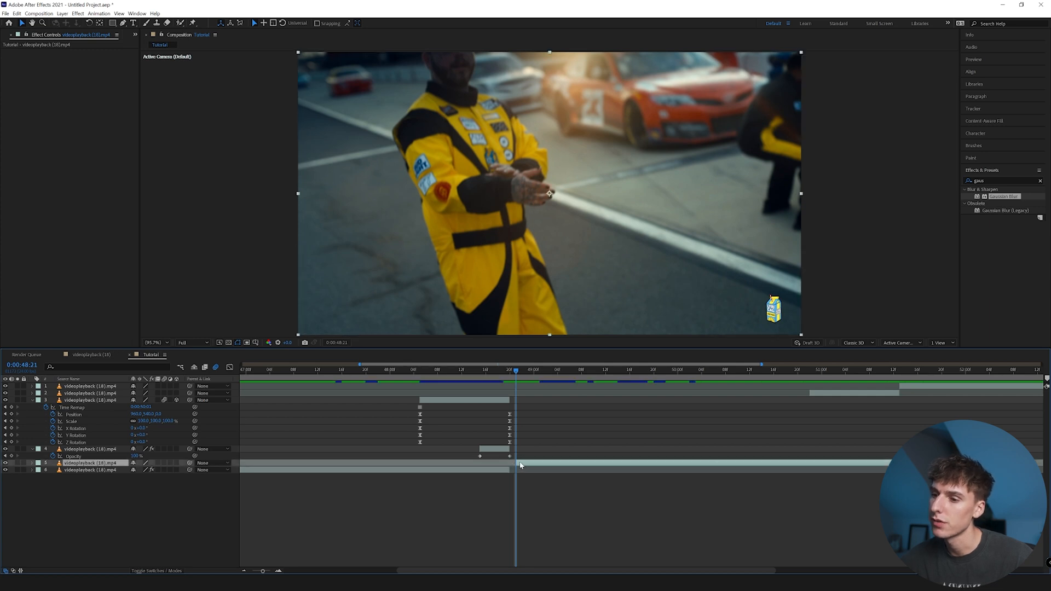
left_click_drag(521, 465, 517, 464)
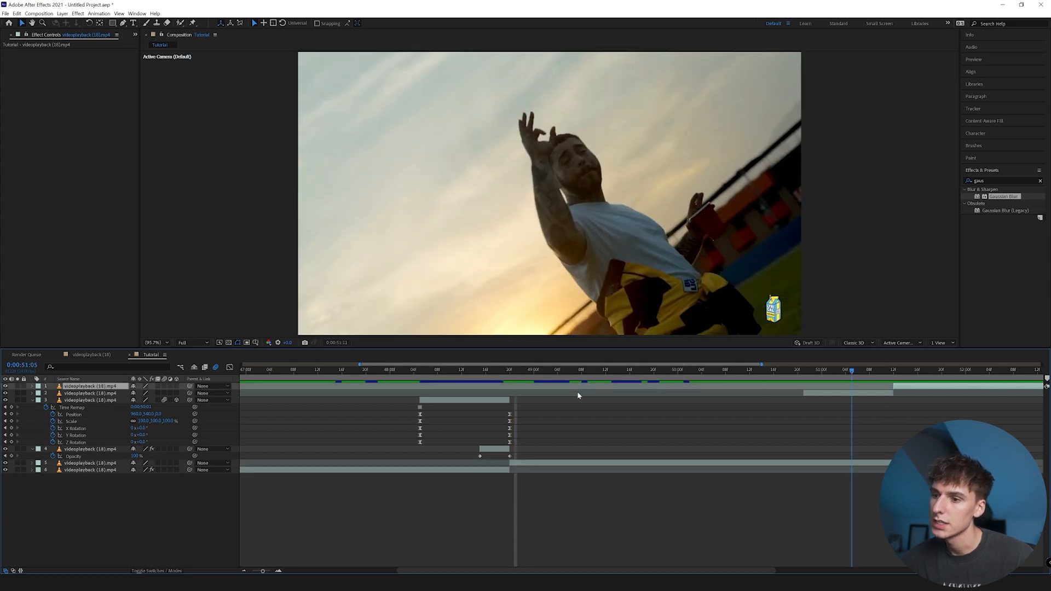
- Preview the cutout transition from 0:00:48:01 and again from 0:00:46:15
left_click_drag(525, 372, 393, 390)
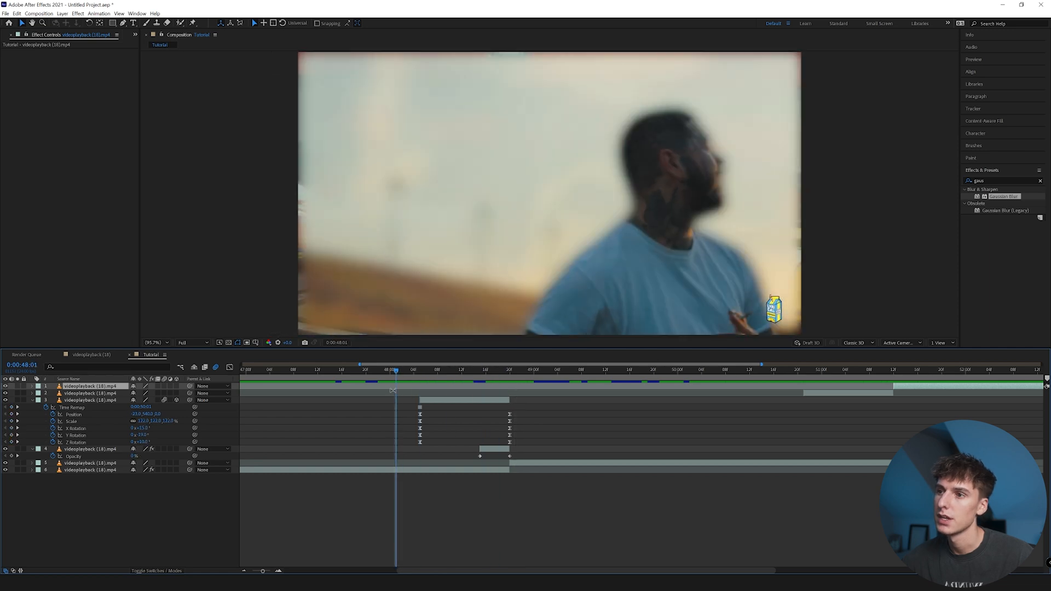
key("space")
left_click(396, 374)
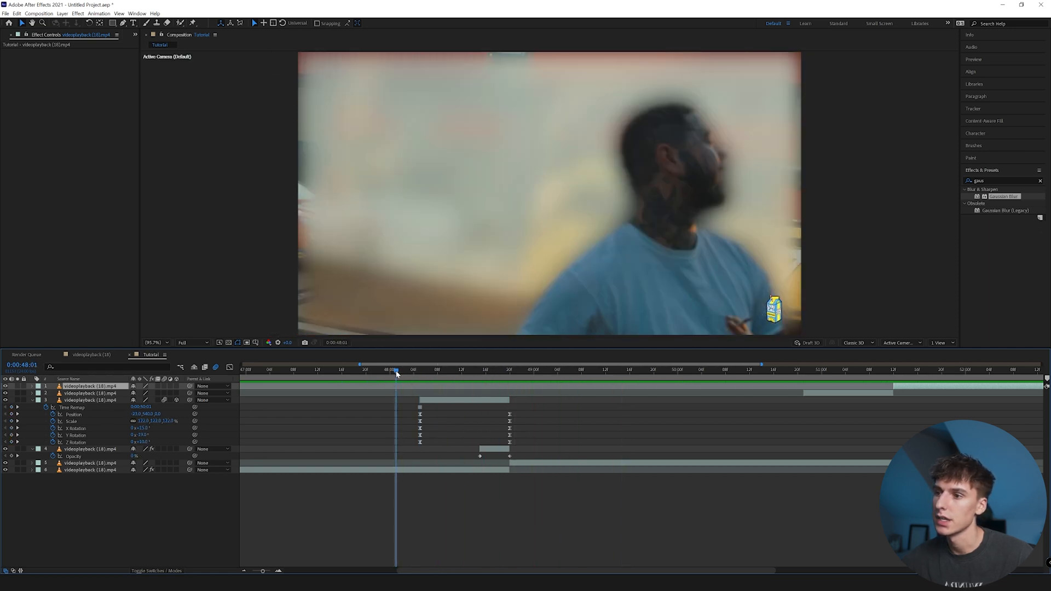
key("space")
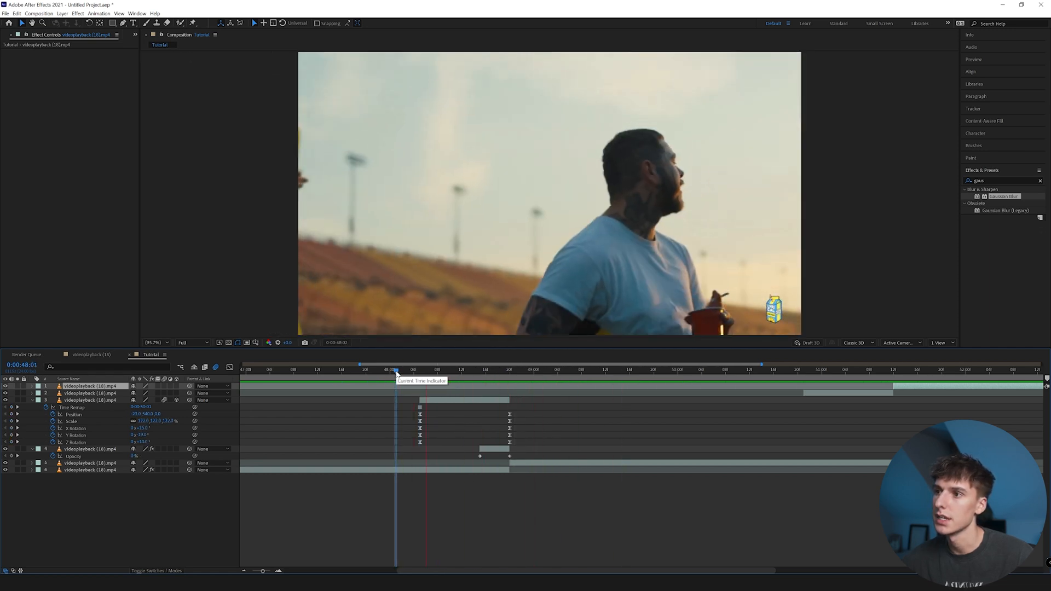
key("space")
left_click_drag(317, 372, 359, 385)
key("space")
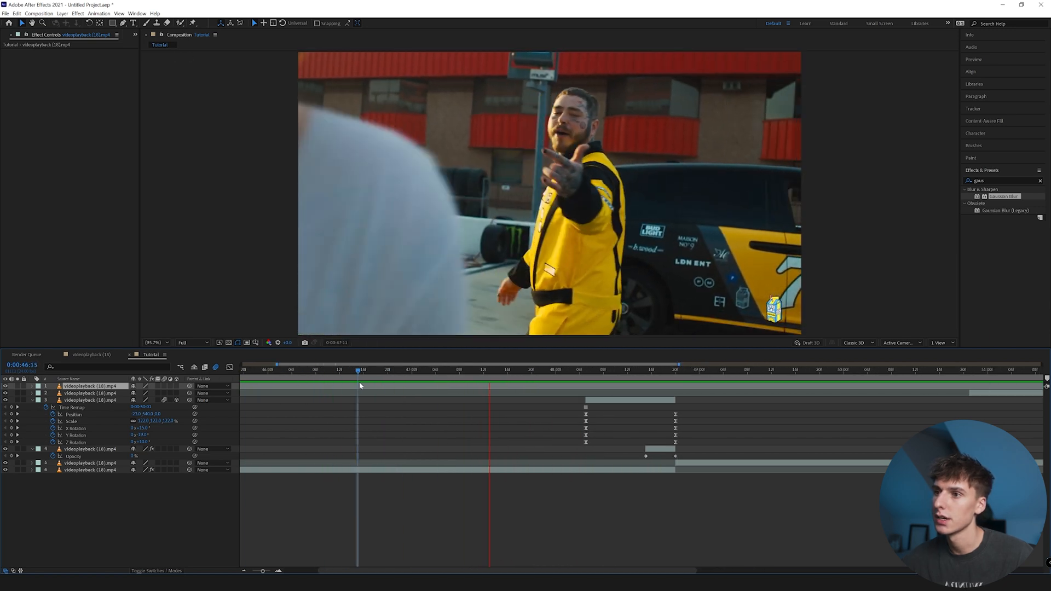
- Scrub from 0:00:47:16 through the blurred shots before the cutout entrance and play on into the next clip
left_click_drag(360, 385, 507, 376)
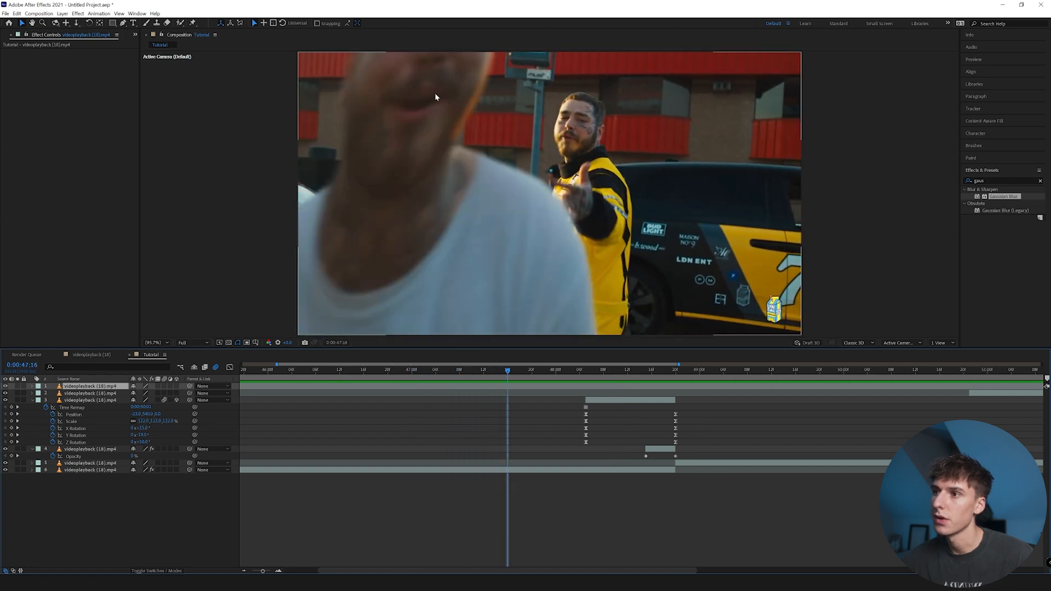
left_click_drag(515, 375, 550, 375)
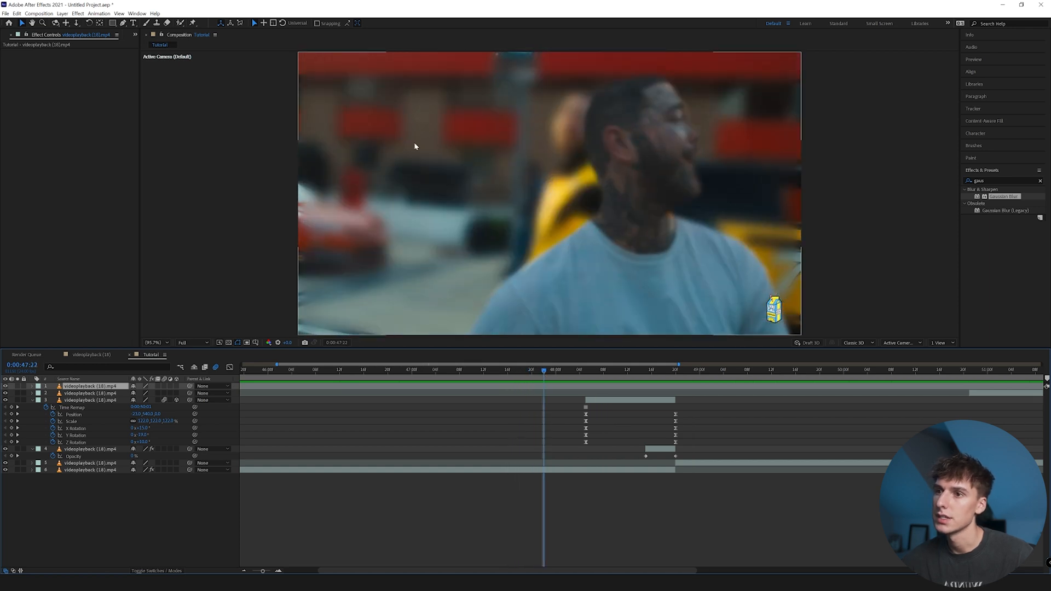
left_click_drag(545, 369, 611, 386)
key("space")
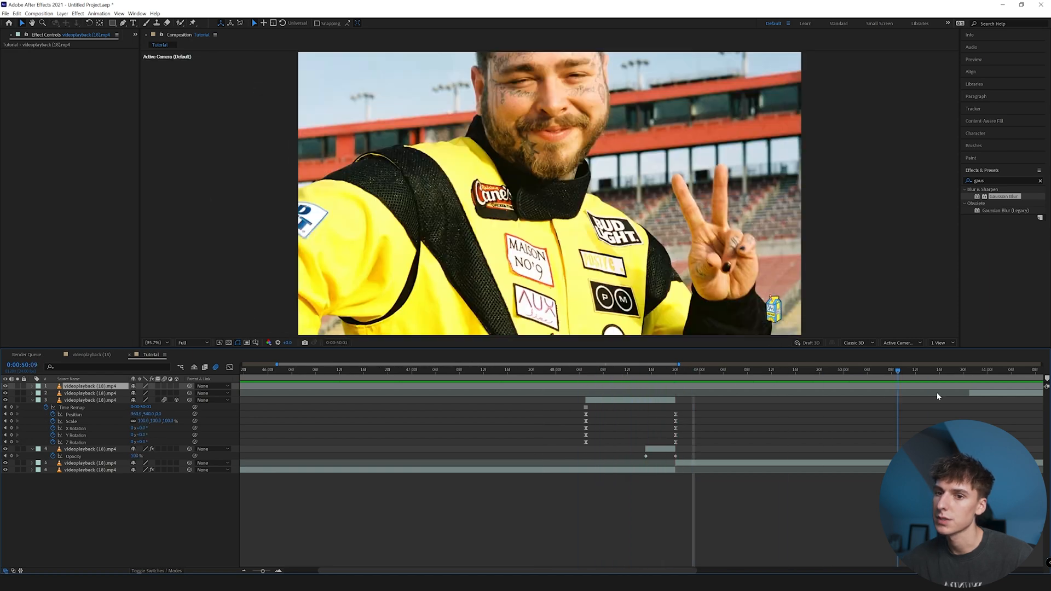
- Place the image 1.jpg from the project files below the cutout layer, near 0:00:50:00
left_click_drag(362, 569, 457, 566)
left_click_drag(760, 375, 863, 376)
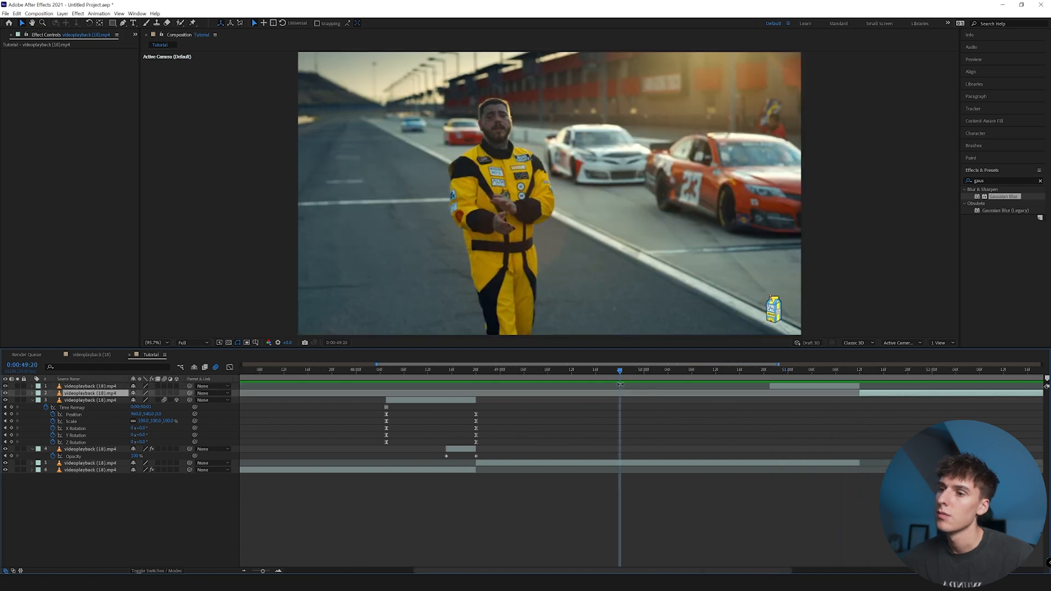
left_click_drag(622, 378, 715, 378)
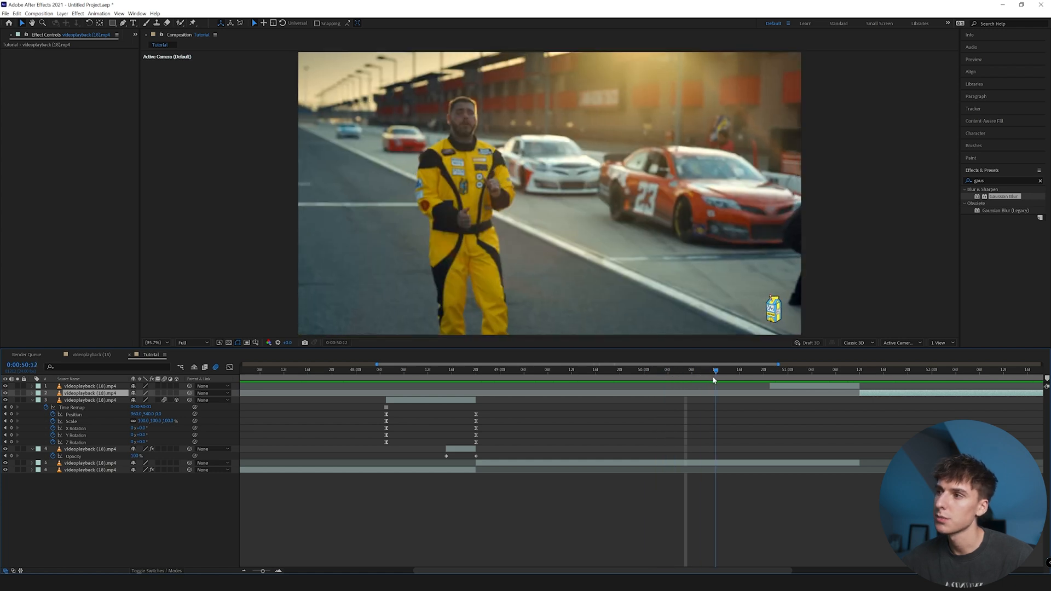
left_click(135, 35)
left_click(137, 48)
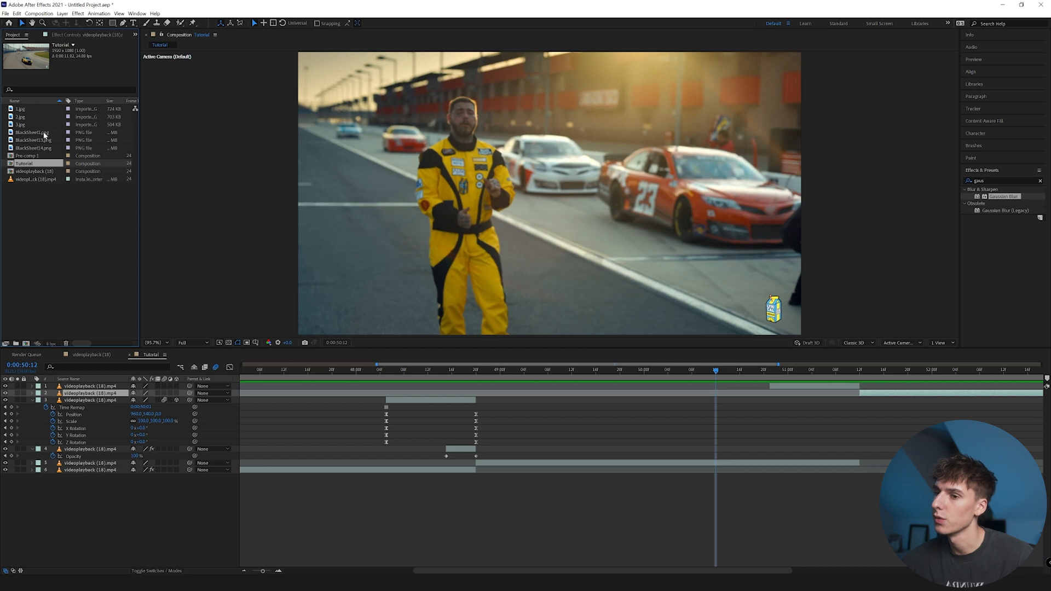
left_click(642, 372)
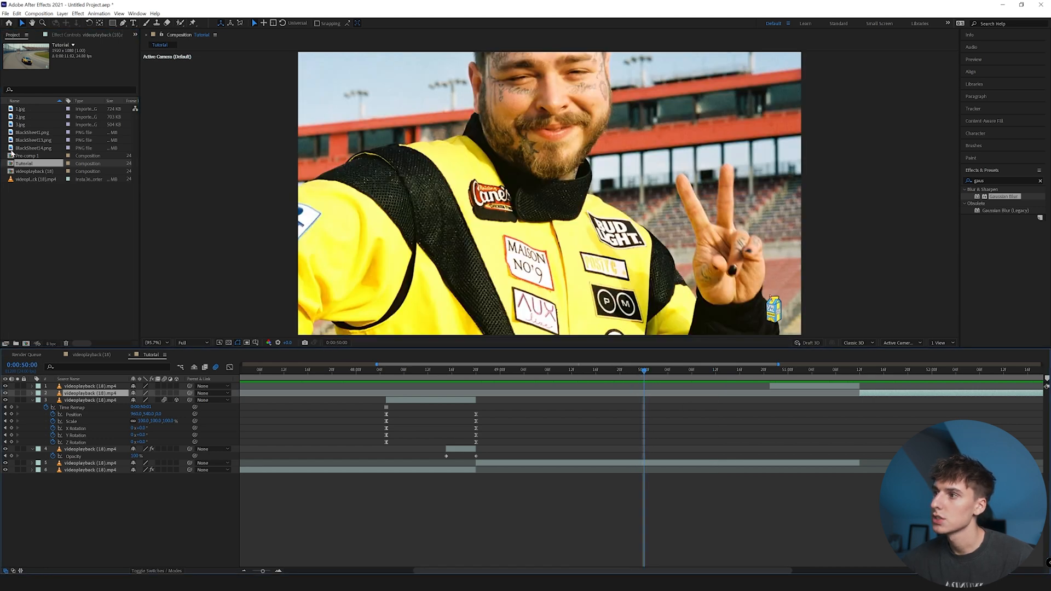
left_click(20, 110)
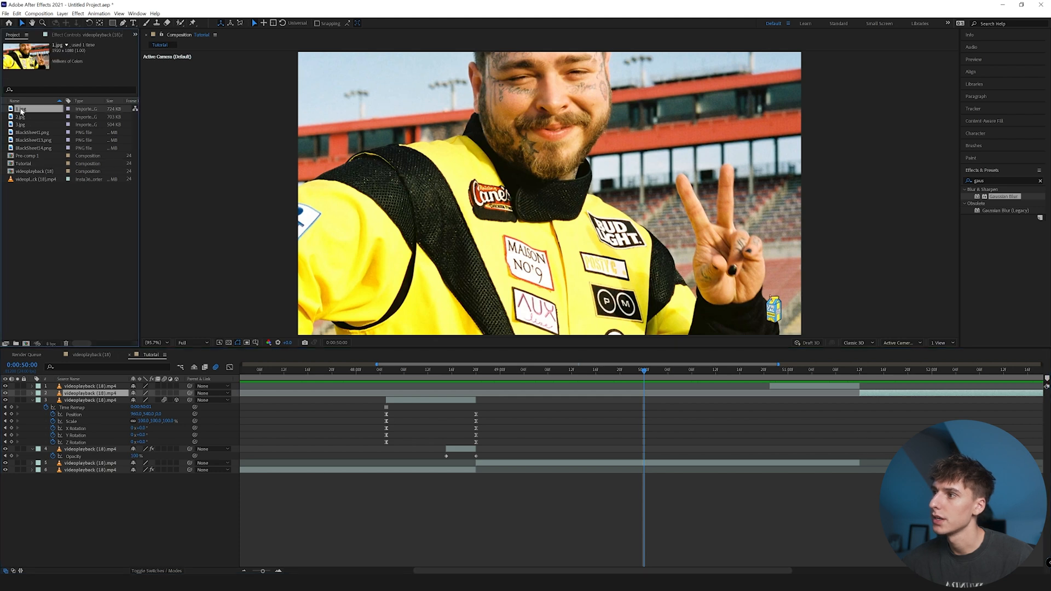
left_click_drag(629, 409, 625, 450)
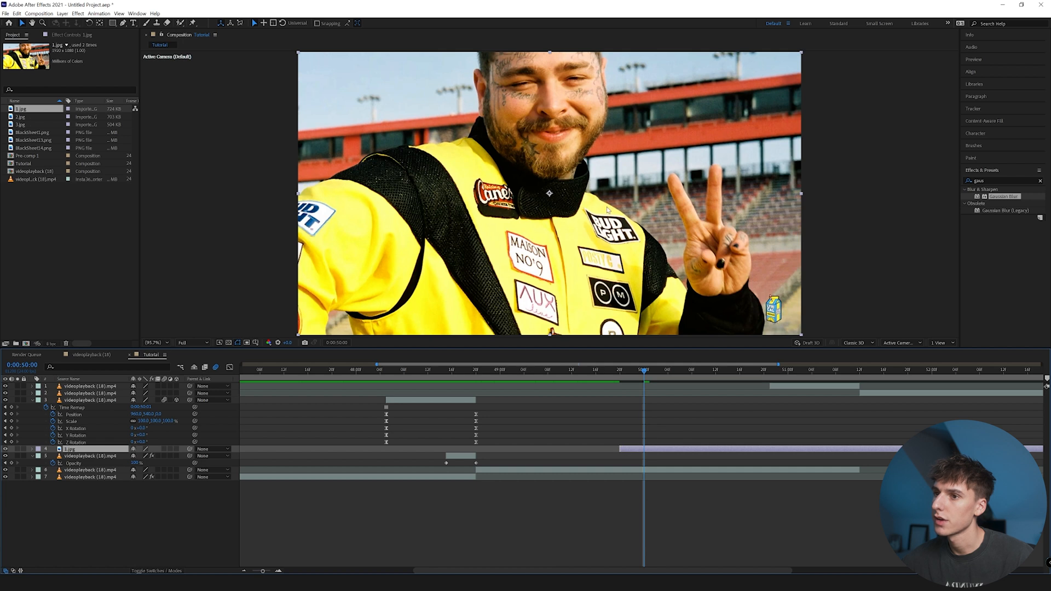
- Align the start of 1.jpg with 0:00:50:00, split it three frames in and delete the remainder
left_click_drag(635, 449, 671, 451)
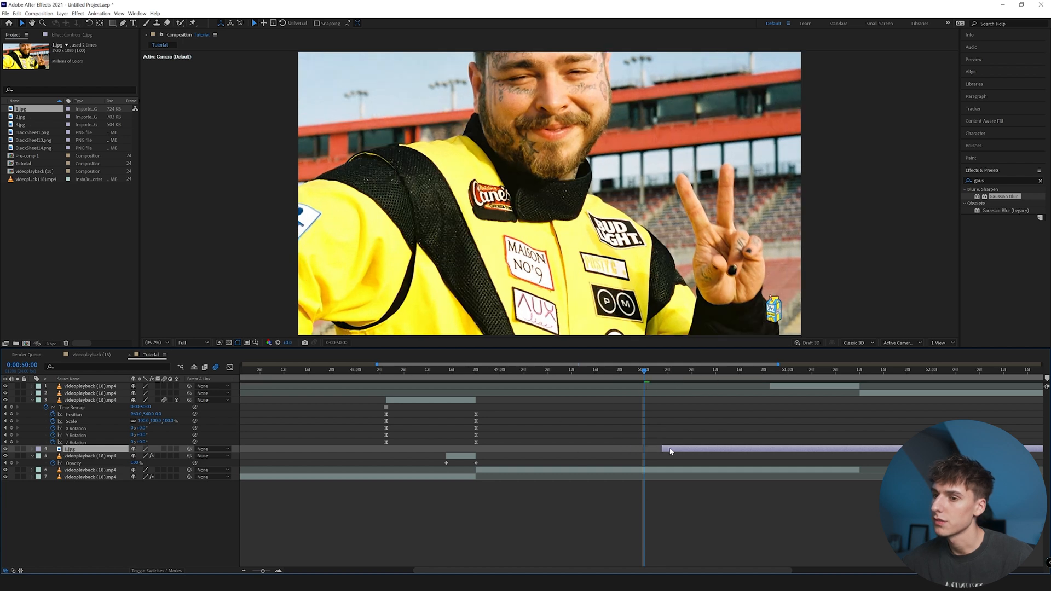
left_click_drag(641, 374, 644, 374)
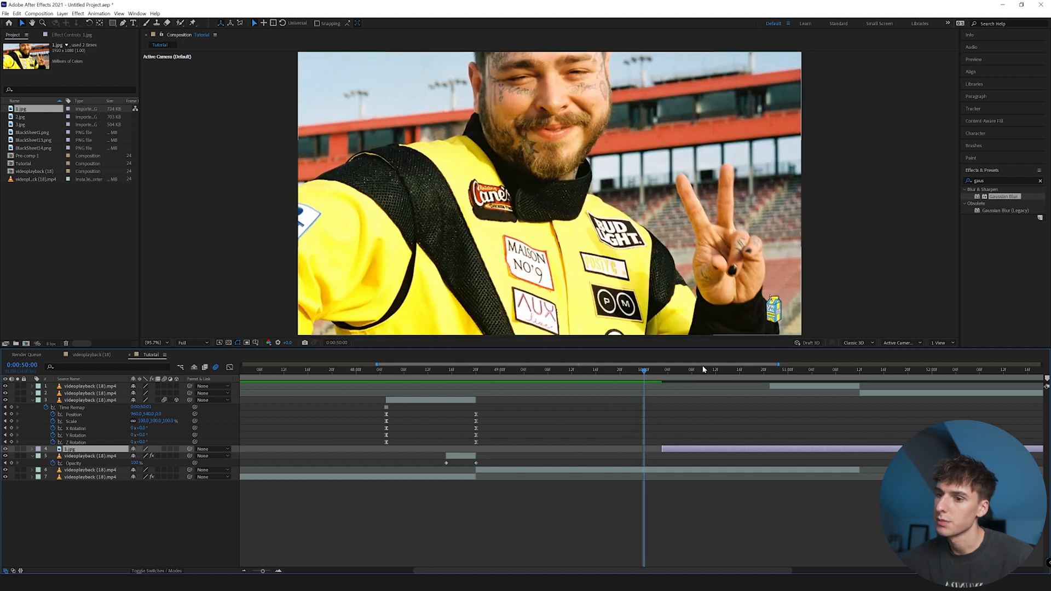
left_click_drag(673, 451, 654, 453)
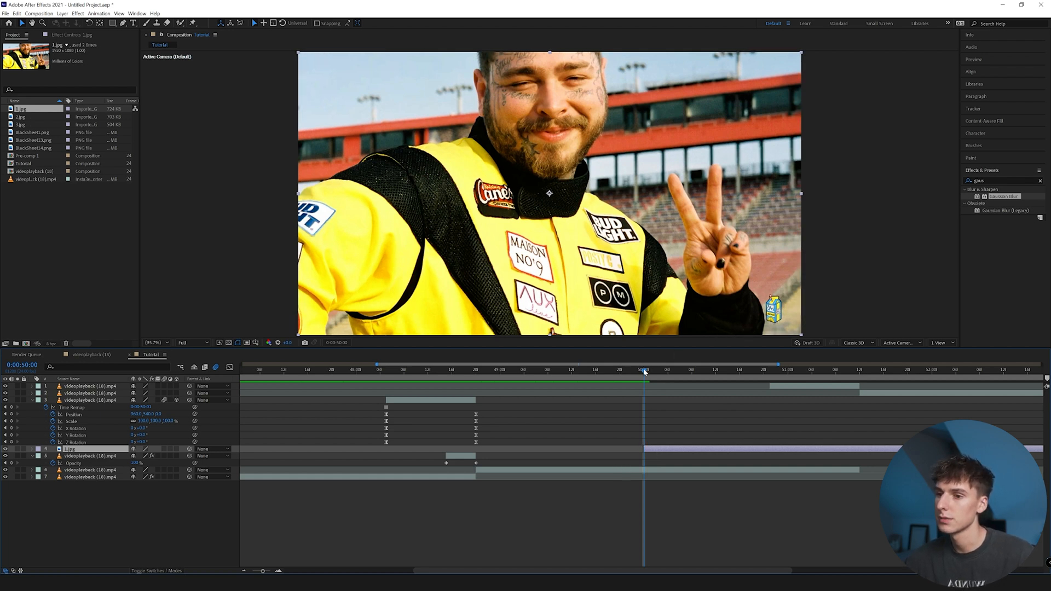
left_click_drag(645, 371, 662, 370)
key("ctrl+shift+d")
key("Delete")
- Add 2.jpg and 3.jpg back to back after 1.jpg, ending 3.jpg at 0:00:50:10, and return to 0:00:50:00
left_click_drag(21, 117, 656, 445)
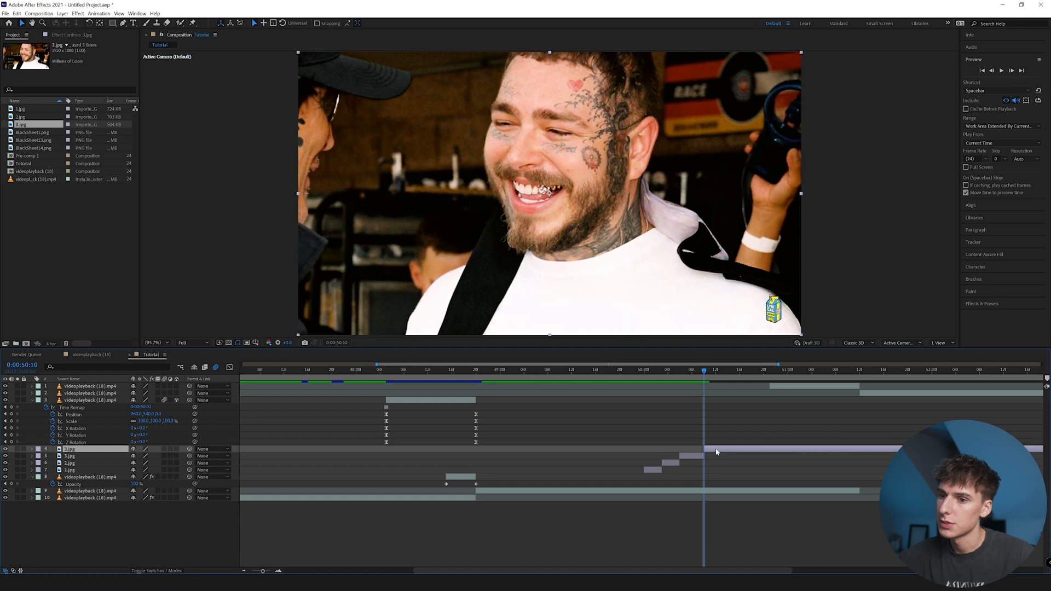
key("Delete")
left_click(709, 372)
left_click_drag(708, 374, 646, 389)
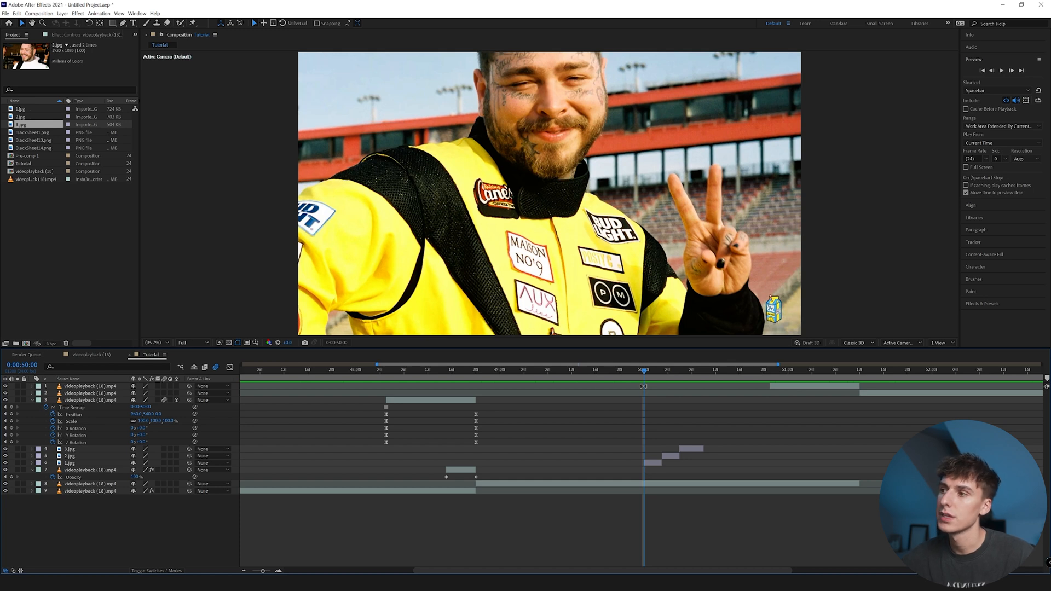
- Place BlackSheet1.png above 1.jpg at 0:00:50:00, turn it sideways and scale it to 38% to fill the frame
left_click_drag(39, 135, 645, 460)
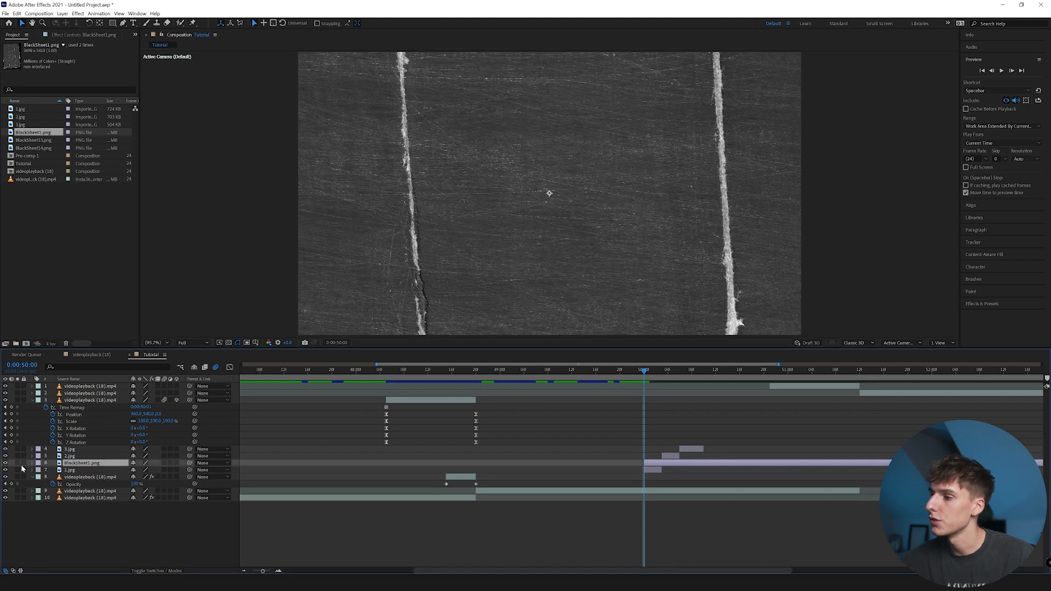
left_click(31, 464)
left_click(41, 471)
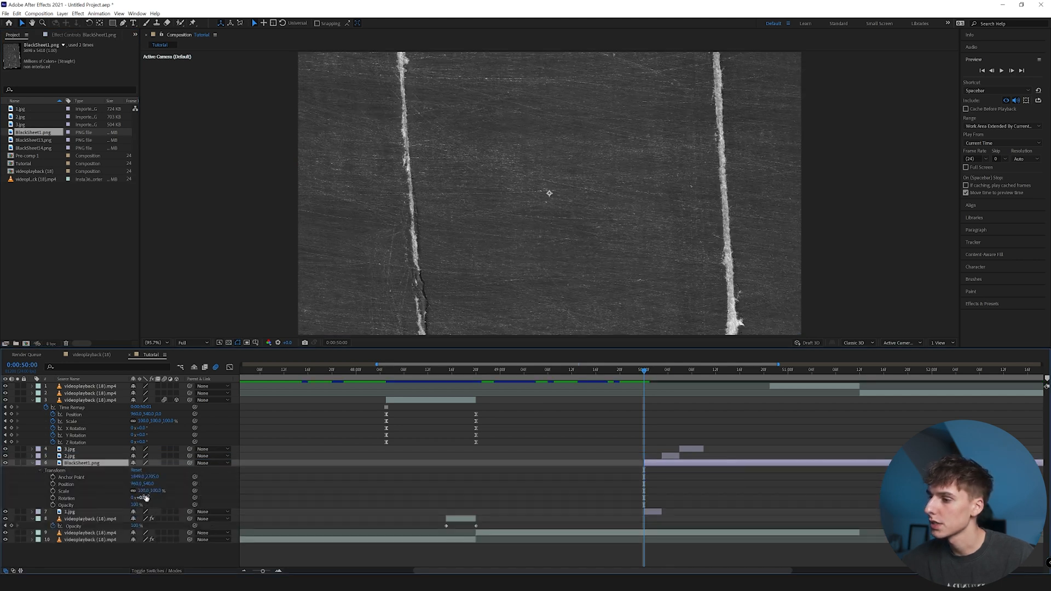
mouse_move(144, 490)
left_mouse_down()
mouse_move(95, 499)
mouse_move(128, 490)
left_mouse_up()
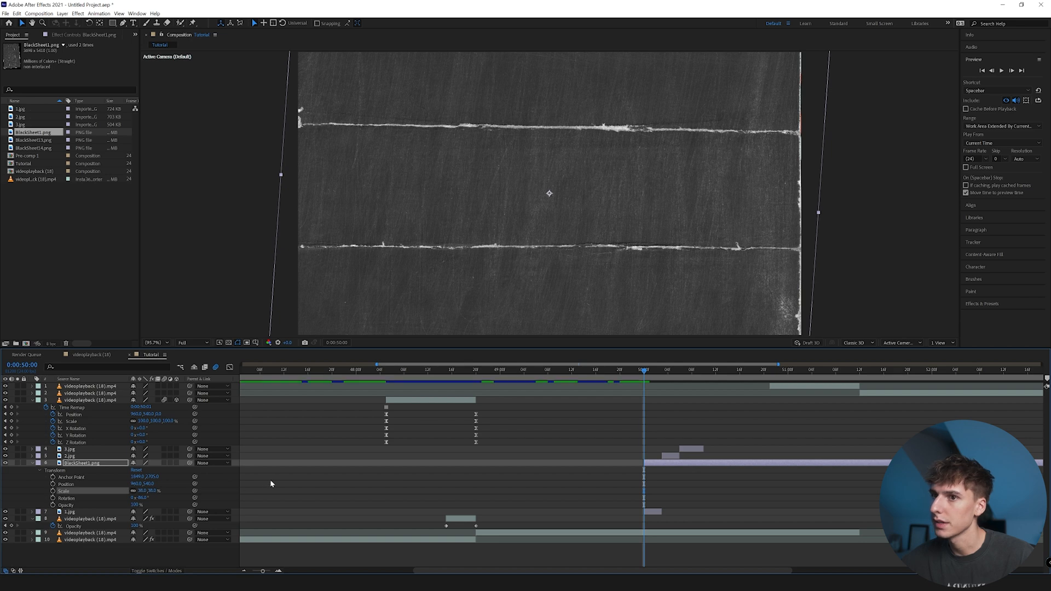
- Set the BlackSheet1.png layer's blending mode to Screen and trim it to the length of 1.jpg
left_click(156, 571)
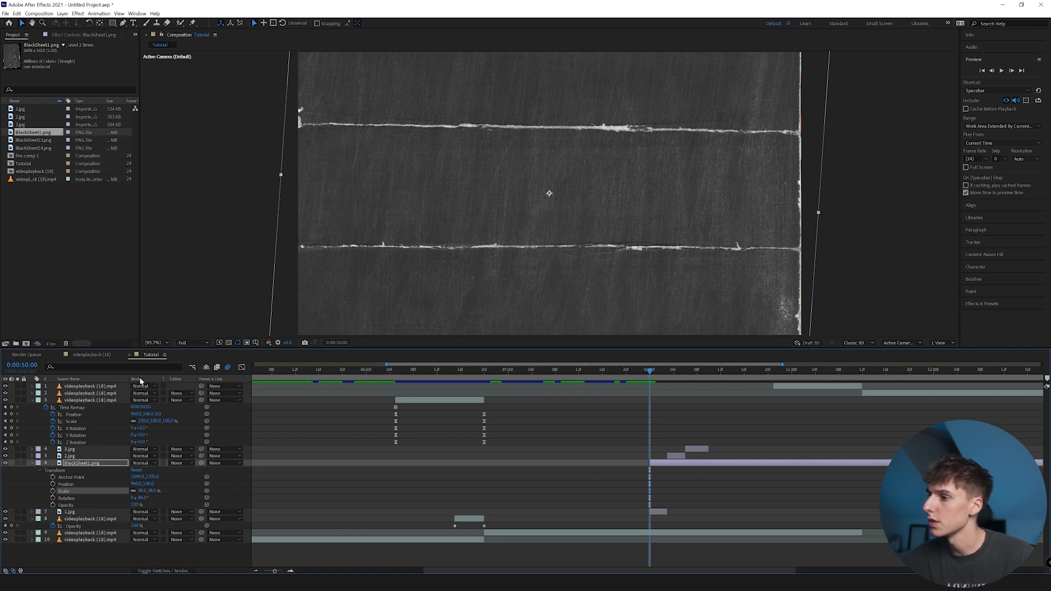
left_click(144, 463)
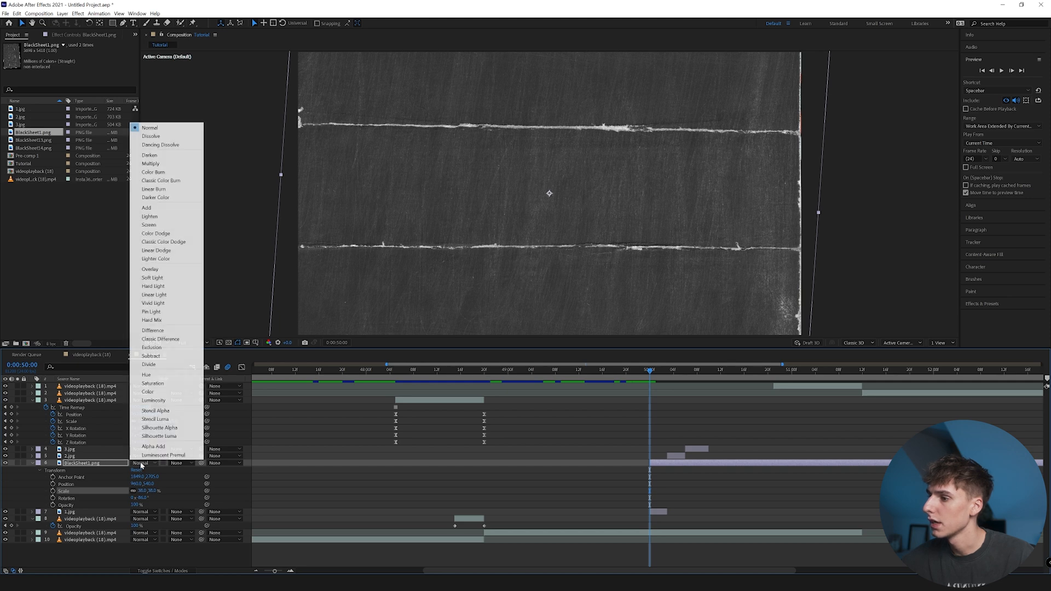
left_click(161, 228)
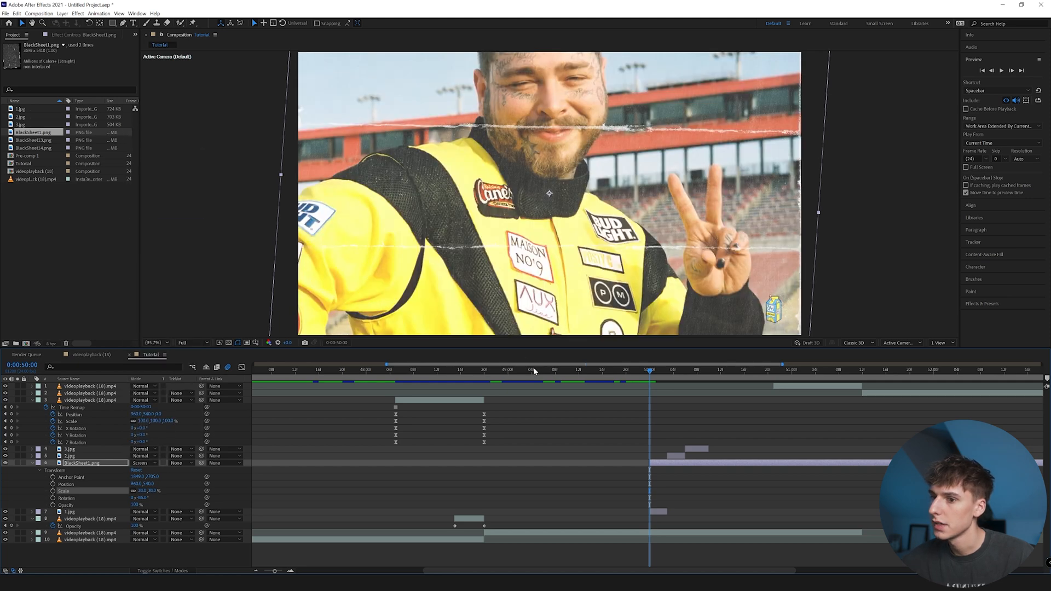
left_click_drag(665, 378, 656, 378)
- Place BlackSheet13.png above 2.jpg and cut off everything after 0:00:50:06
left_click_drag(32, 144, 683, 461)
left_click(685, 377)
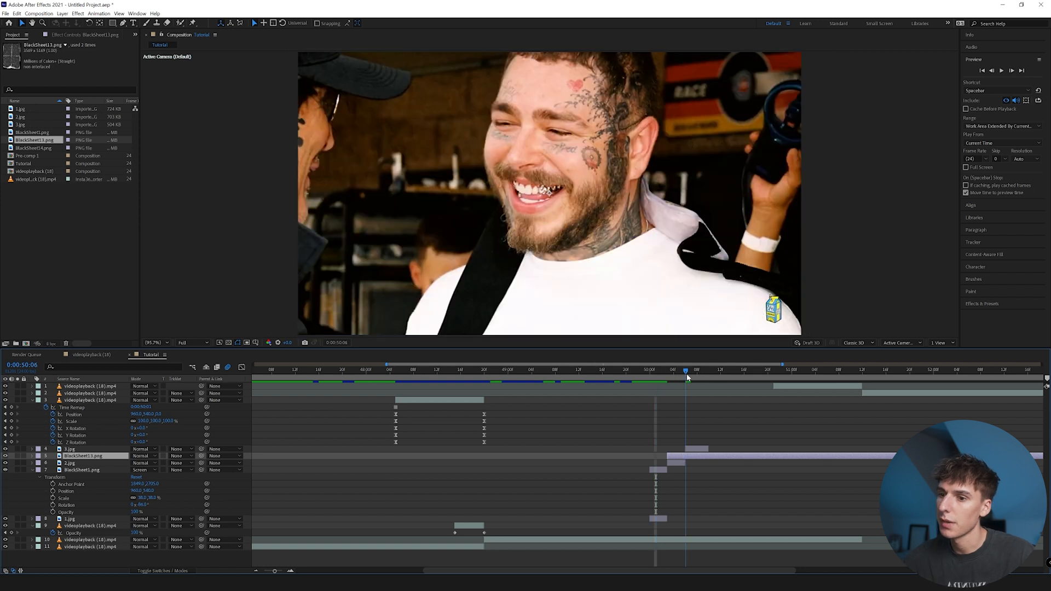
key("ctrl+shift+d")
key("Delete")
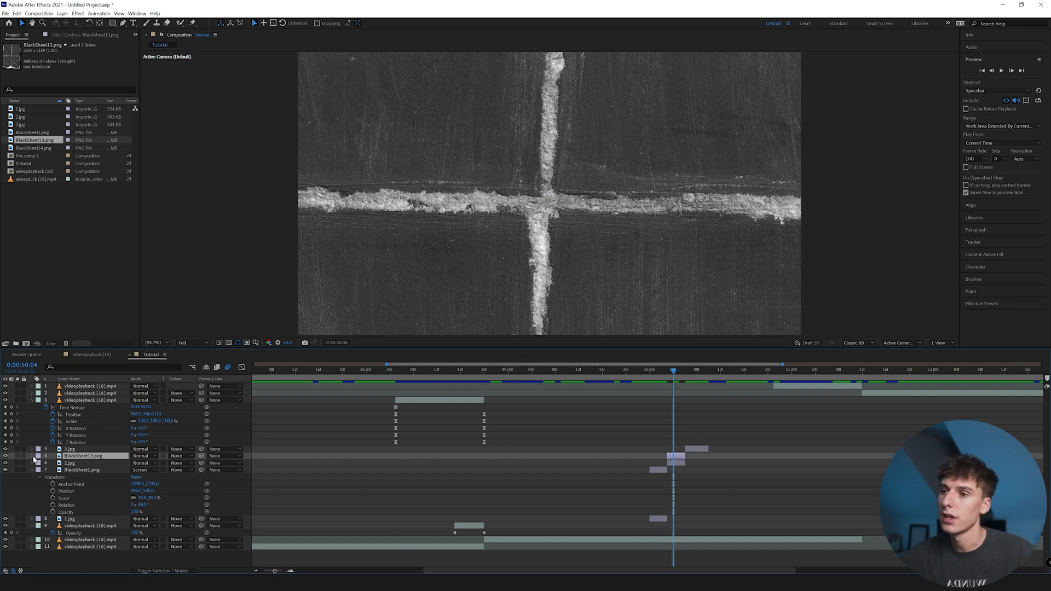
- Turn the BlackSheet13.png texture sideways and scale it to 42% to cover the frame
left_click(32, 456)
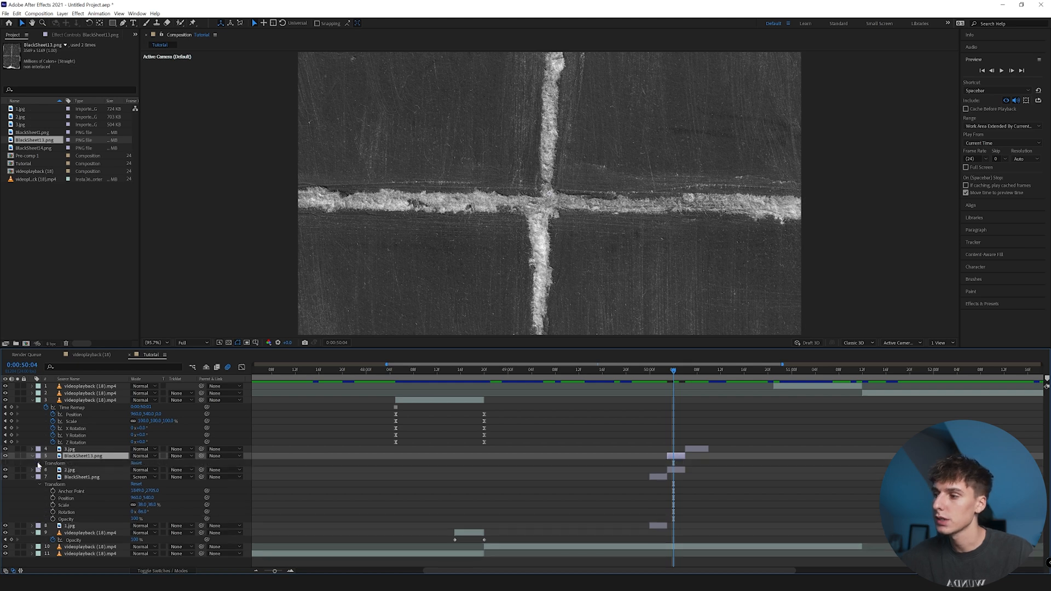
left_click(39, 464)
mouse_move(136, 491)
left_mouse_down()
mouse_move(101, 491)
mouse_move(125, 485)
left_mouse_up()
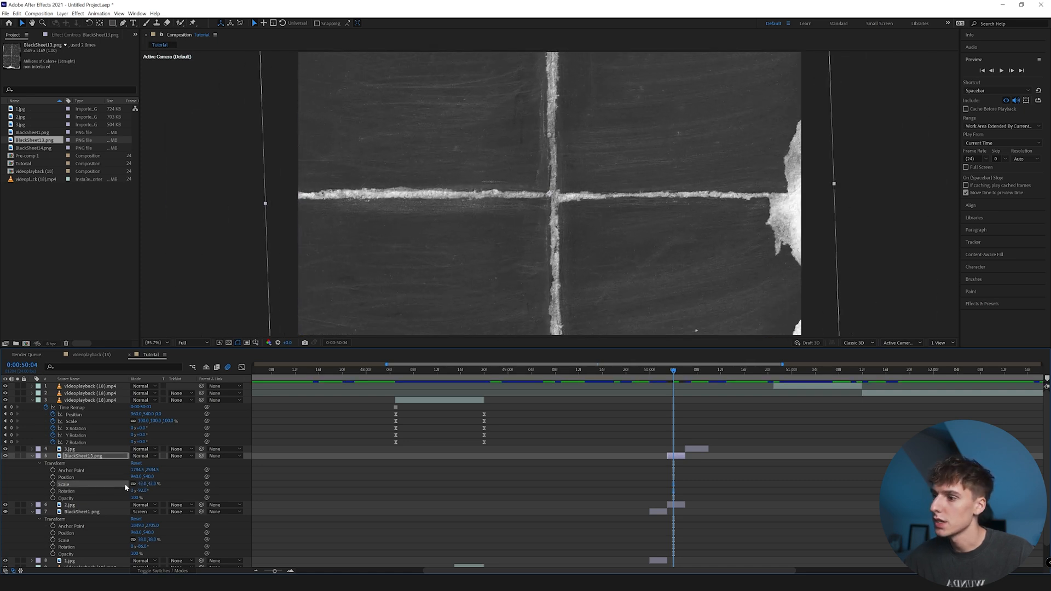
- Set the BlackSheet13.png layer's blending mode to Screen
left_click(142, 456)
left_click(148, 218)
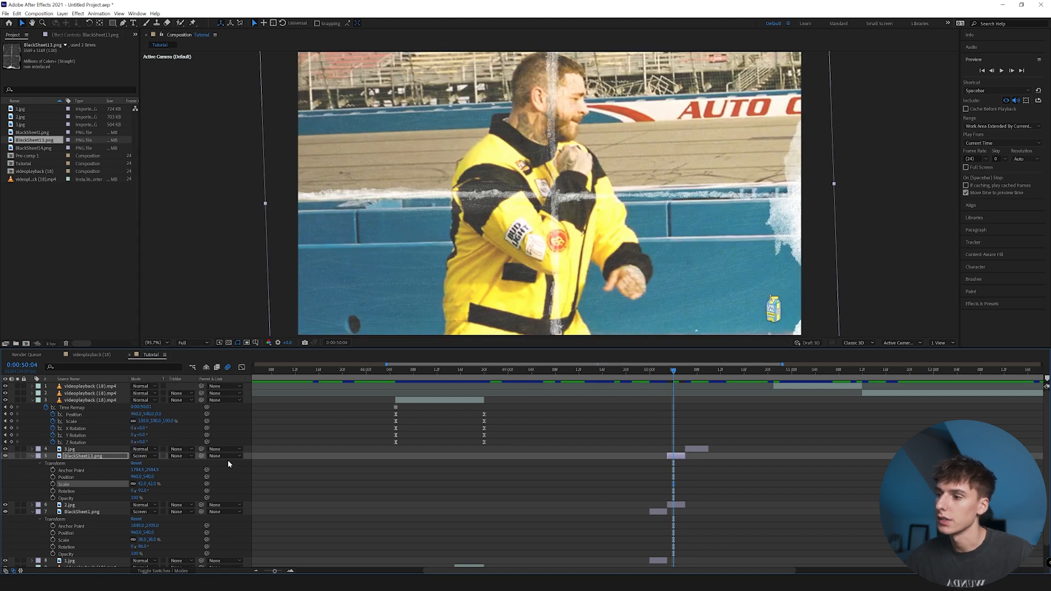
left_click(31, 456)
- Place BlackSheet14.png directly above 3.jpg, starting with it, and cut off everything after 0:00:50:10
left_click_drag(34, 148, 705, 451)
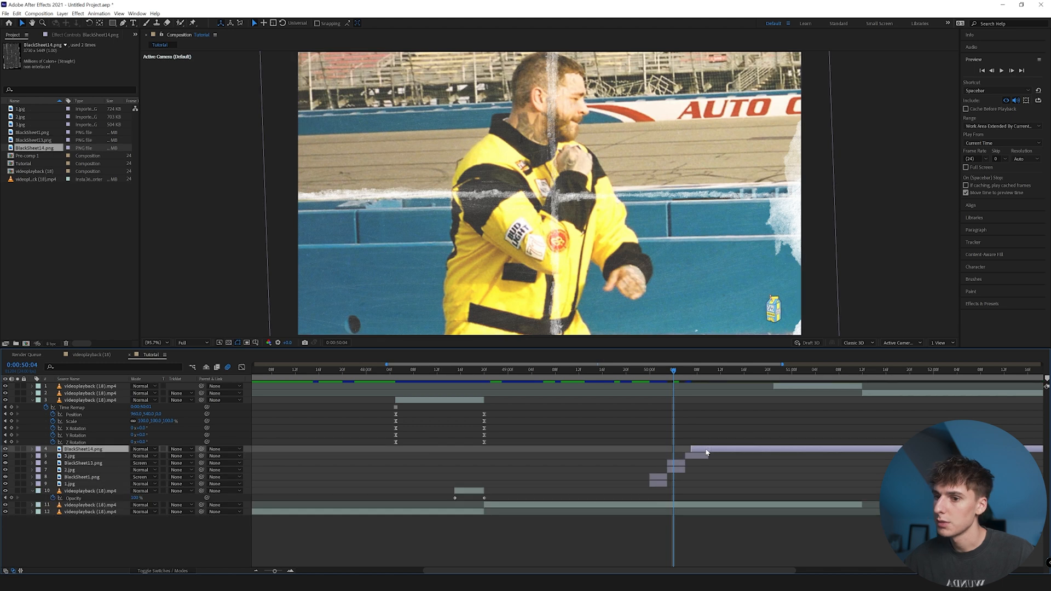
left_click(709, 379)
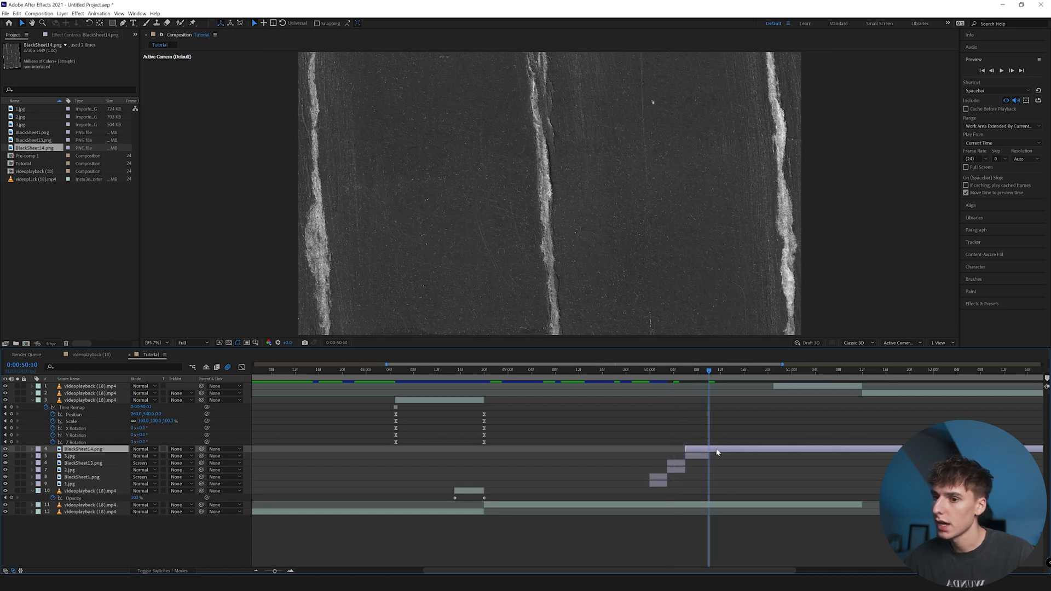
key("alt+bracketright")
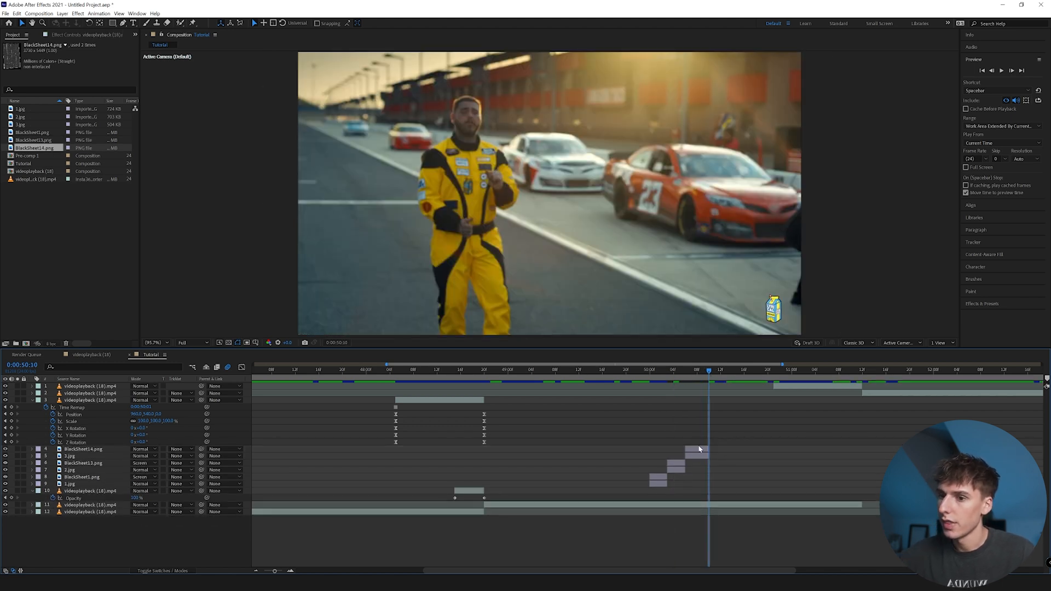
- Turn the BlackSheet14.png texture sideways, covering the frame, and set its blending mode to Screen
left_click(692, 378)
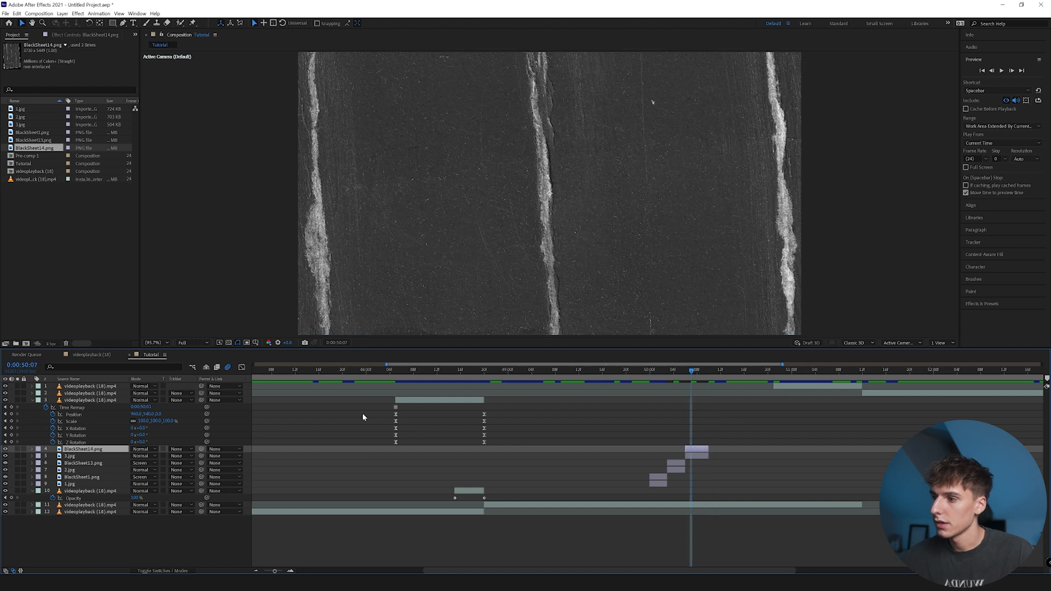
left_click(32, 450)
left_click(40, 456)
left_click_drag(137, 481, 117, 485)
left_click(140, 450)
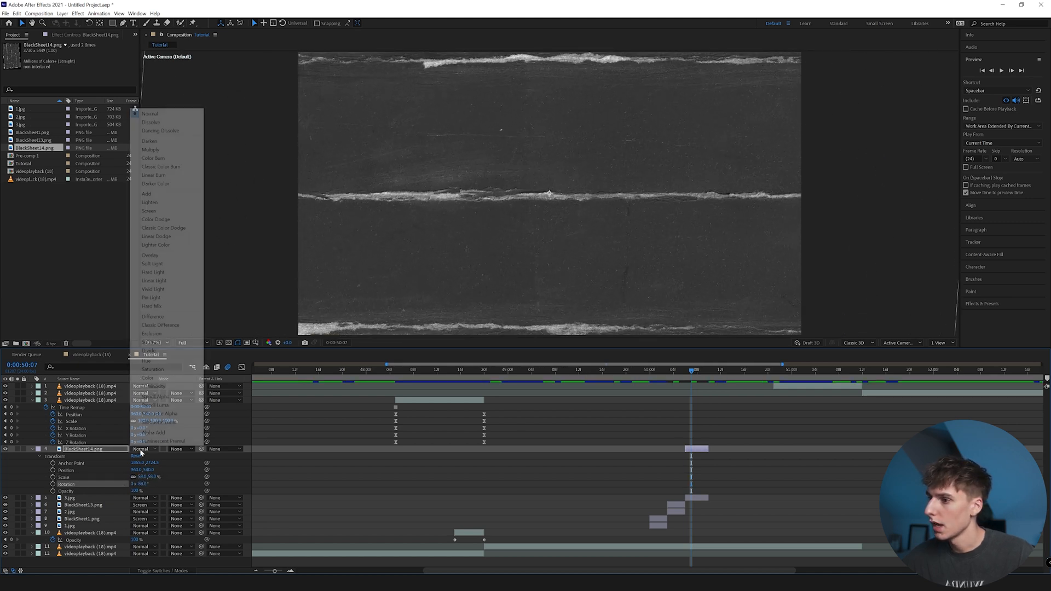
left_click(149, 210)
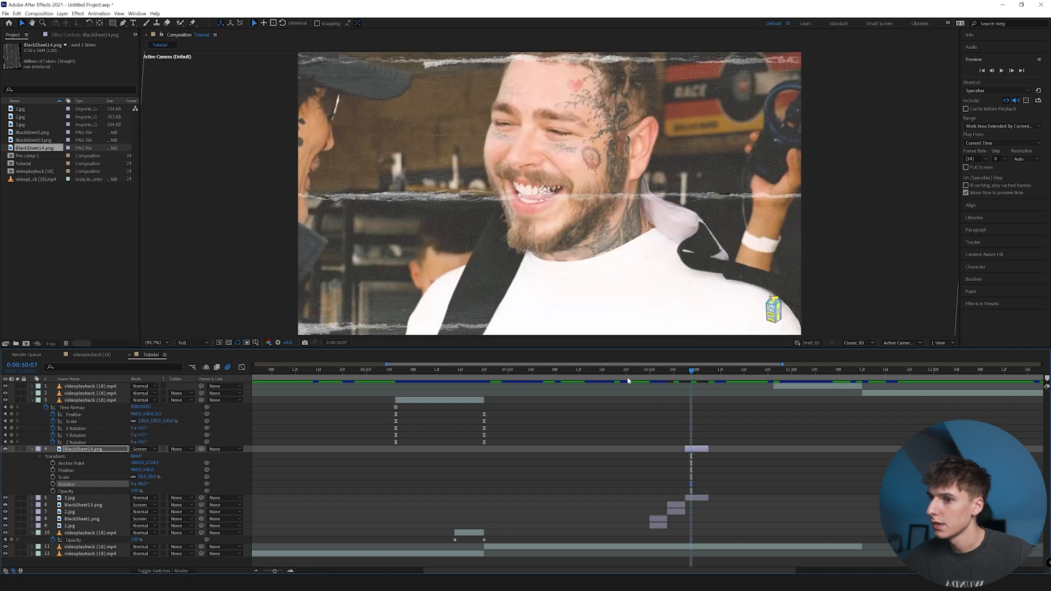
left_click(639, 375)
left_click_drag(638, 374, 673, 383)
left_click(34, 450)
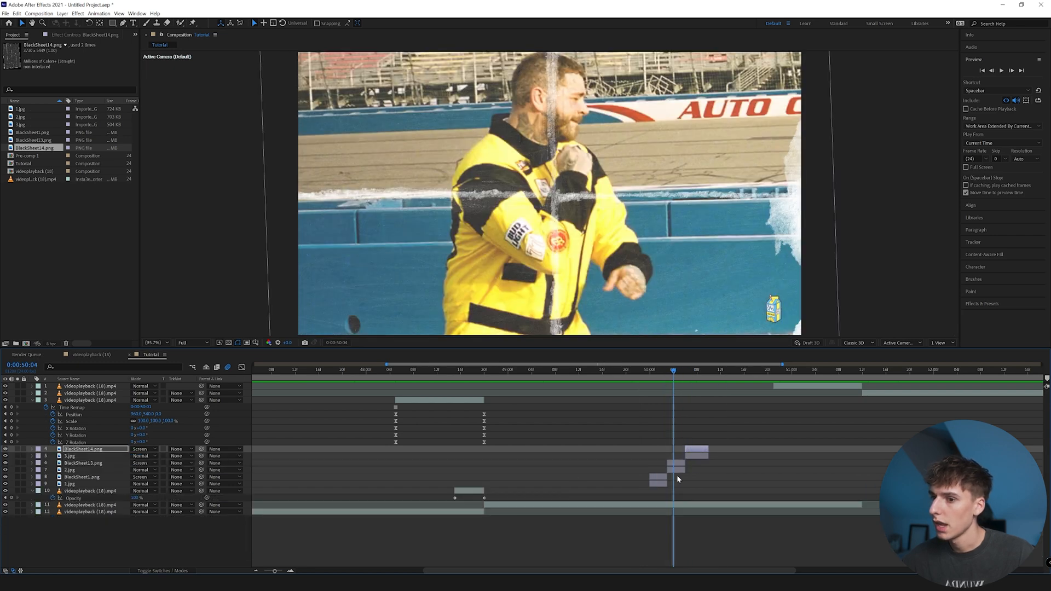
- Pre-compose the three photos and their three BlackSheet textures into a new composition named Picture Transition
left_click(657, 484)
left_click(699, 451, "ctrl")
left_click(696, 456, "ctrl")
left_click(676, 463, "ctrl")
left_click(676, 470, "ctrl")
left_click(659, 476, "ctrl")
right_click(659, 482)
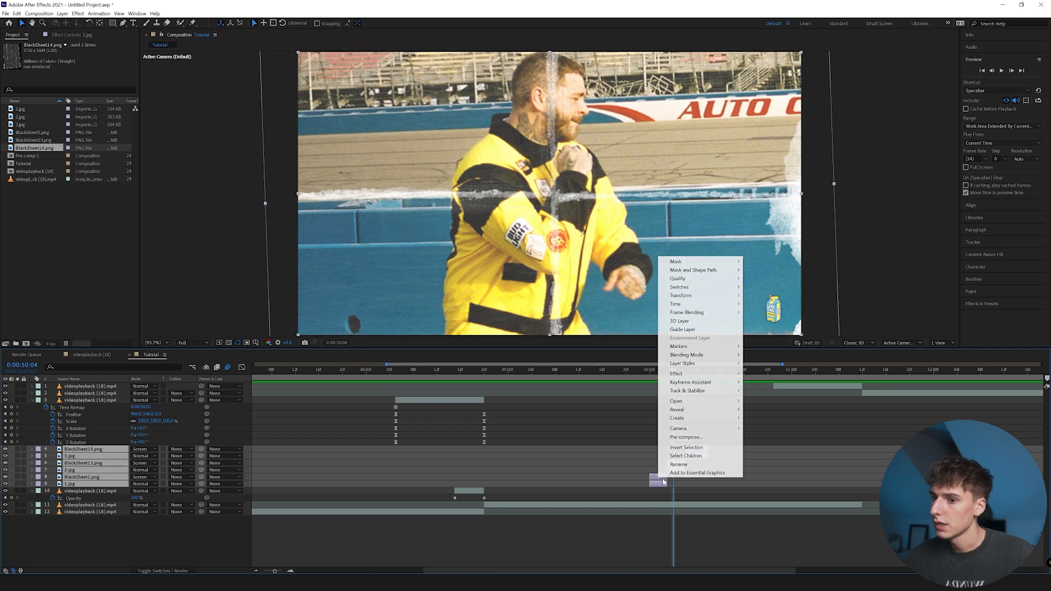
left_click(683, 464)
type("Picture Tra")
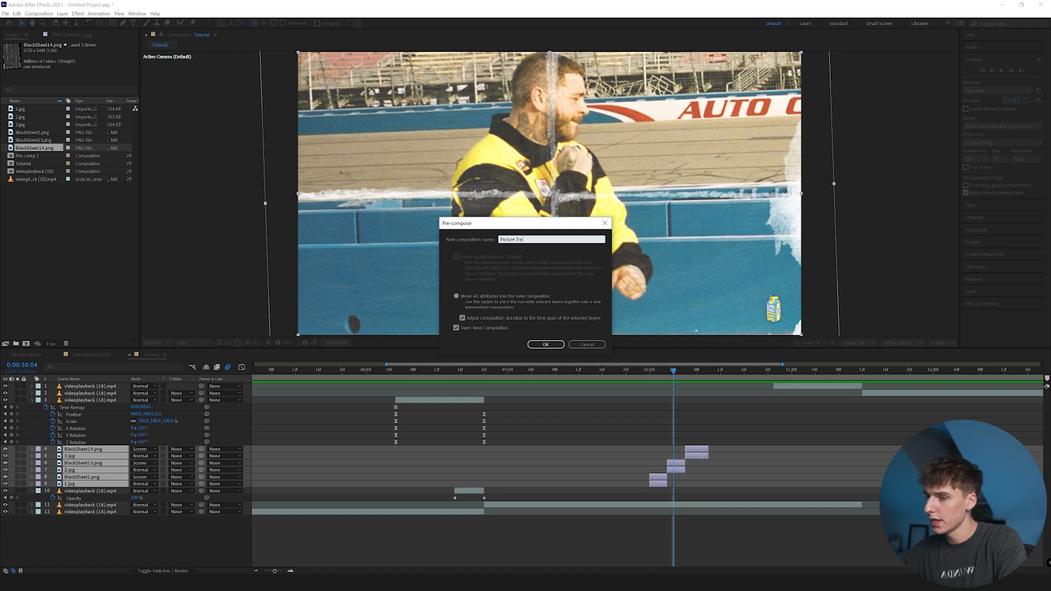
type("nsition")
key("Return")
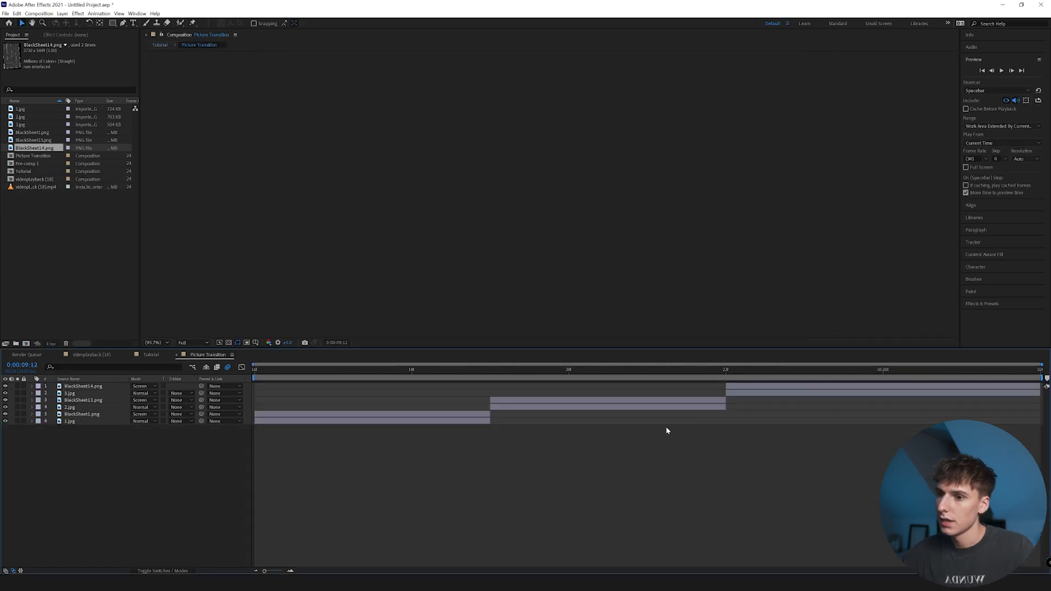
- In the Tutorial composition, add a Scale keyframe of 110% to the Picture Transition layer at 0:00:50:00
left_click(177, 355)
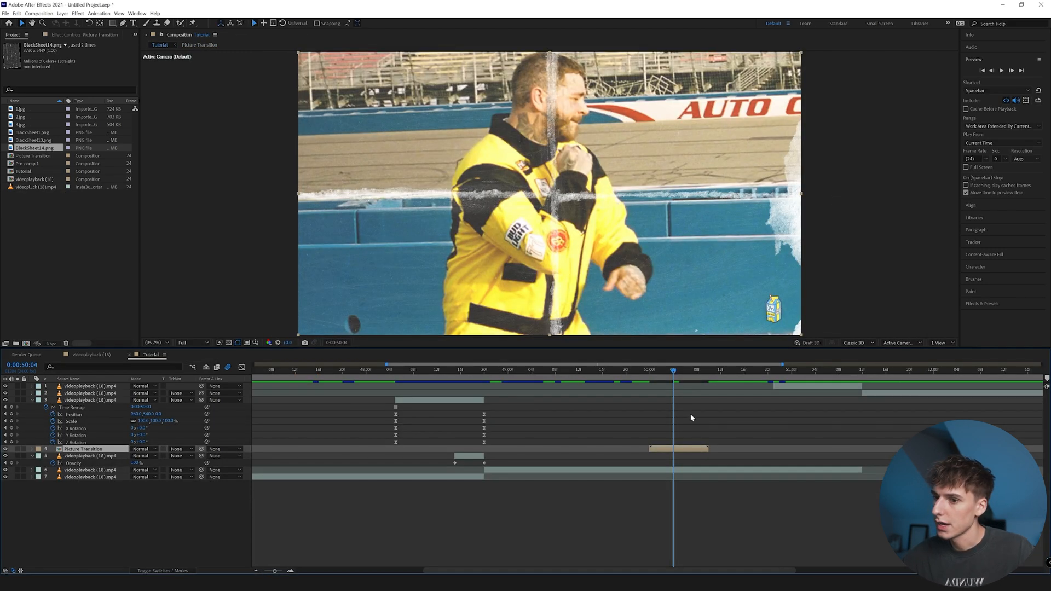
key("j")
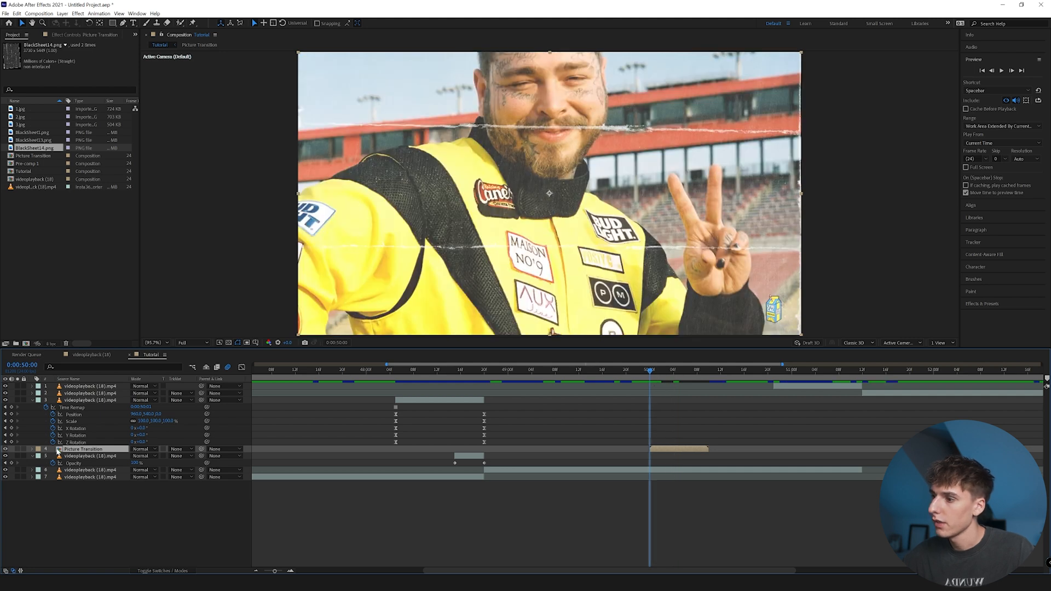
left_click(32, 449)
left_click(39, 458)
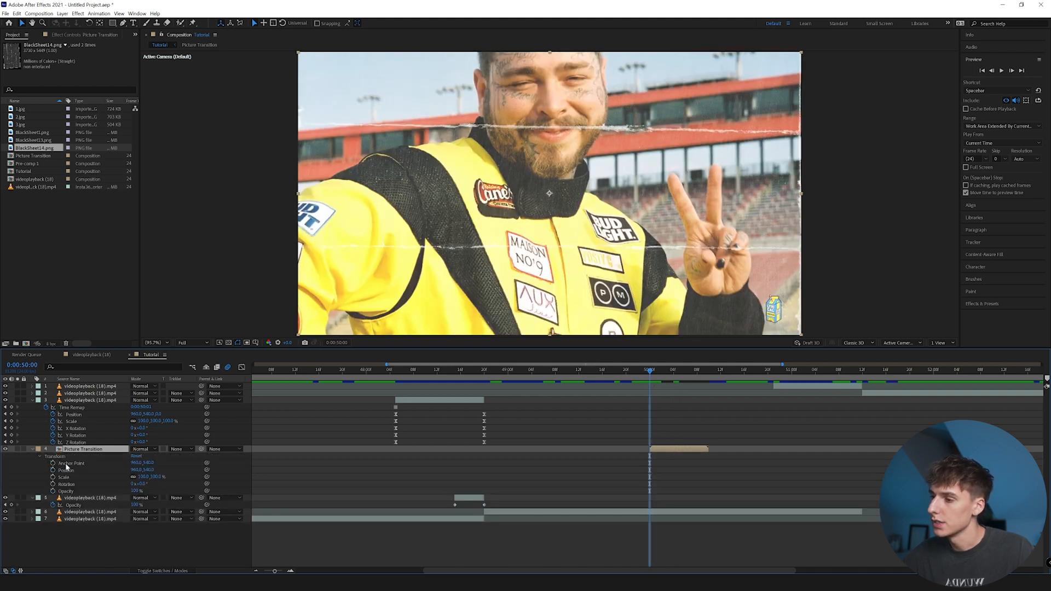
left_click(53, 477)
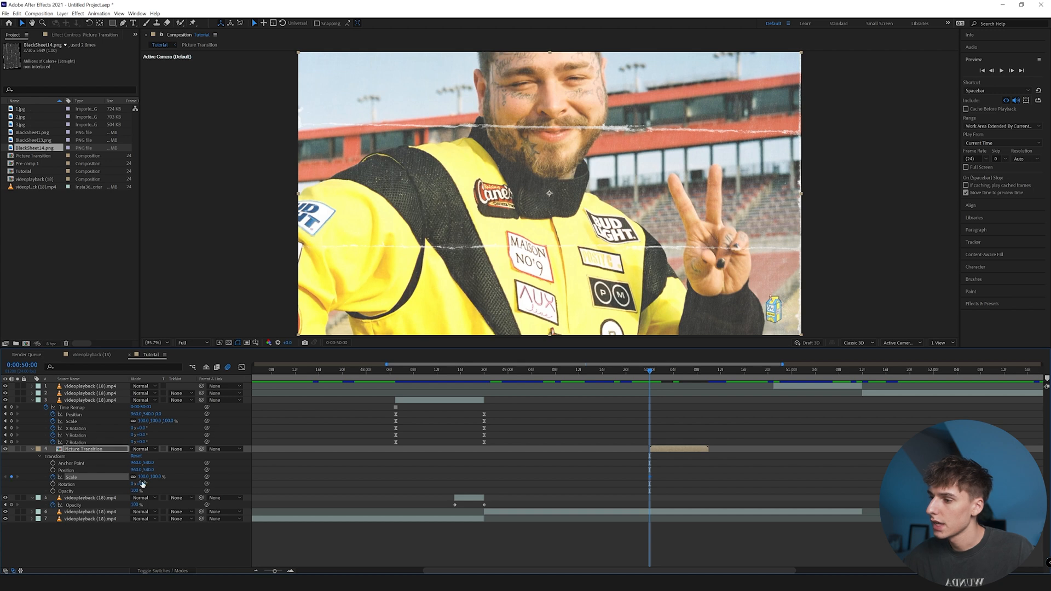
left_click_drag(141, 477, 144, 477)
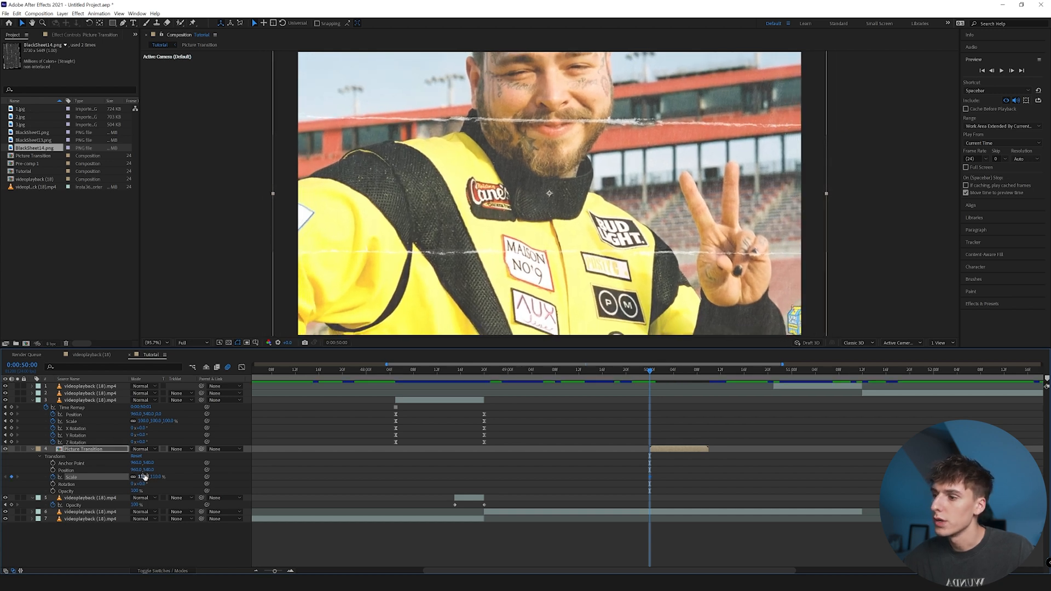
- Reset the Picture Transition layer's Scale to 100% at 0:00:50:02
left_click(1011, 71)
left_click(1010, 71)
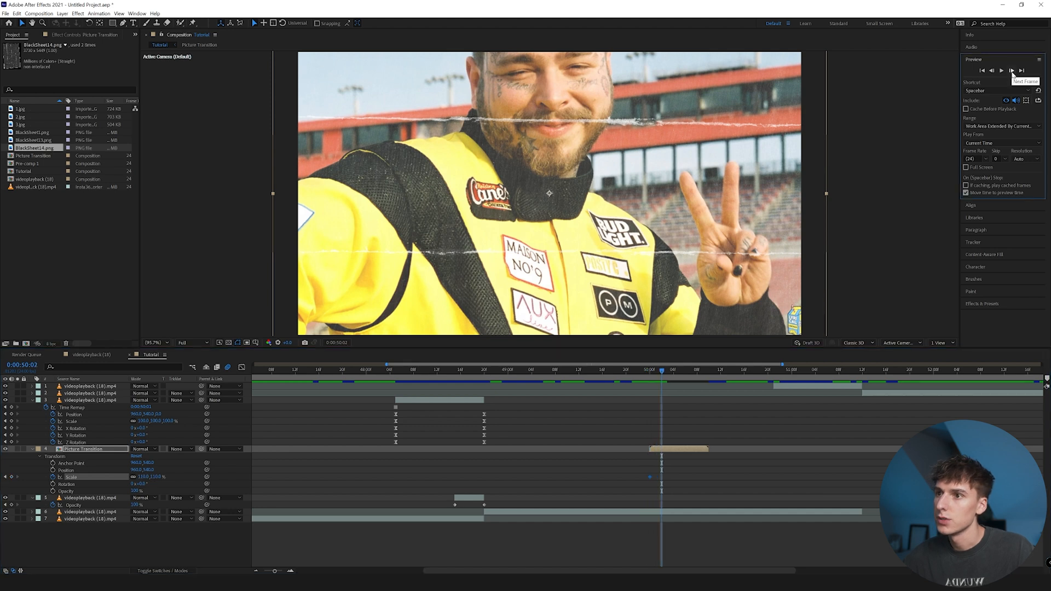
left_click(1011, 70)
left_click(992, 71)
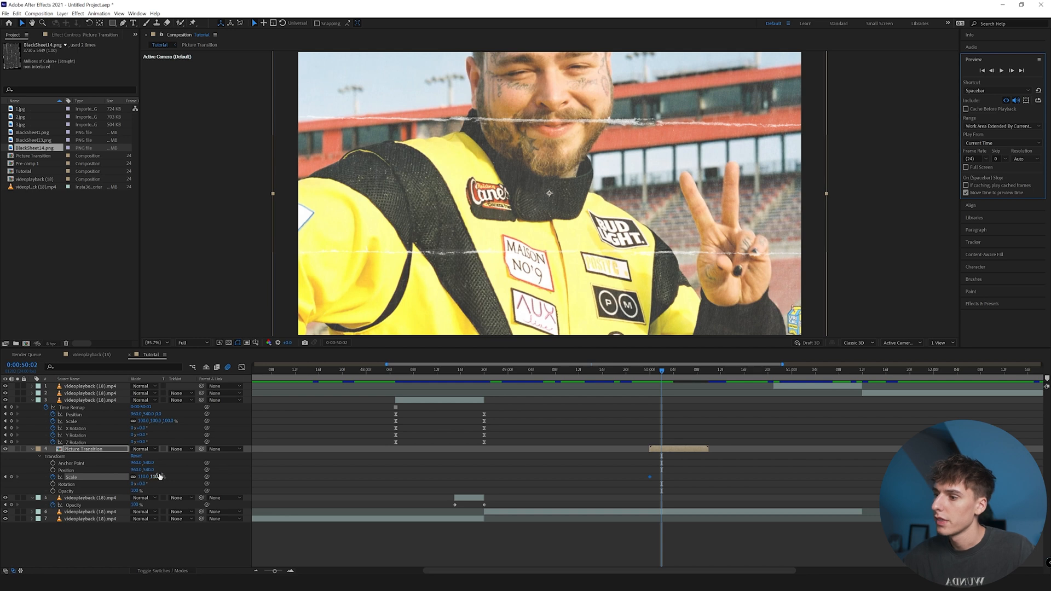
right_click(89, 477)
left_click(115, 431)
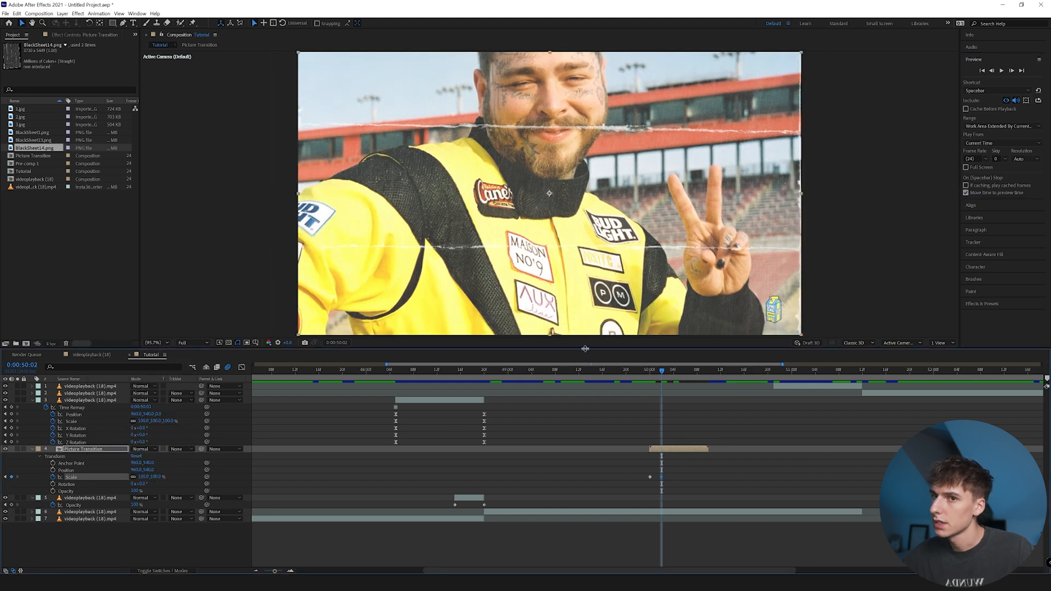
- Keyframe the Picture Transition layer's Scale at 110% on 0:00:50:03 and at 100% on 0:00:50:05
left_click(1011, 71)
left_click(144, 476)
key("Return")
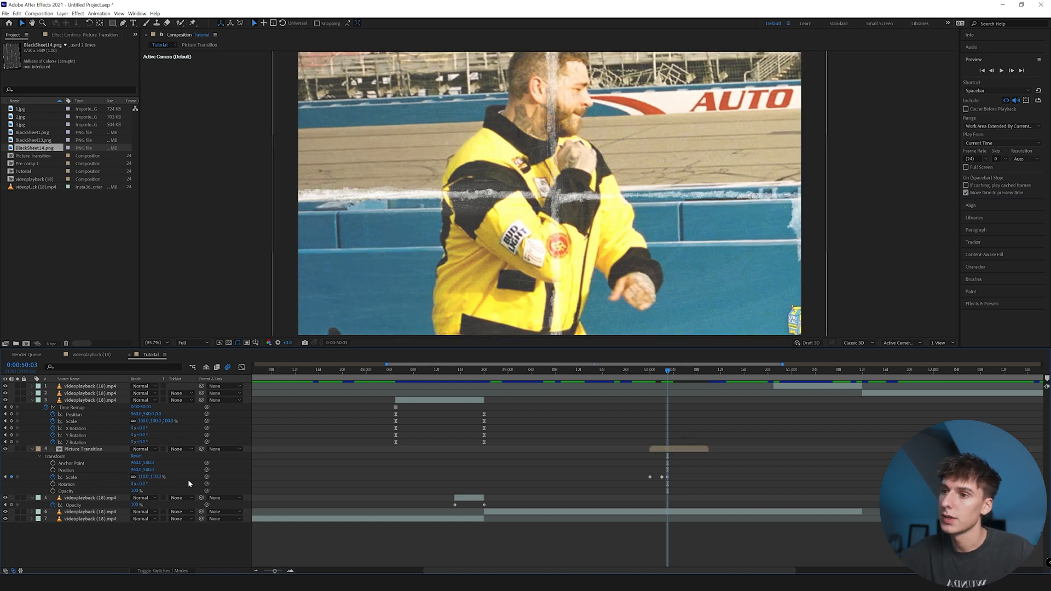
left_click(1012, 71)
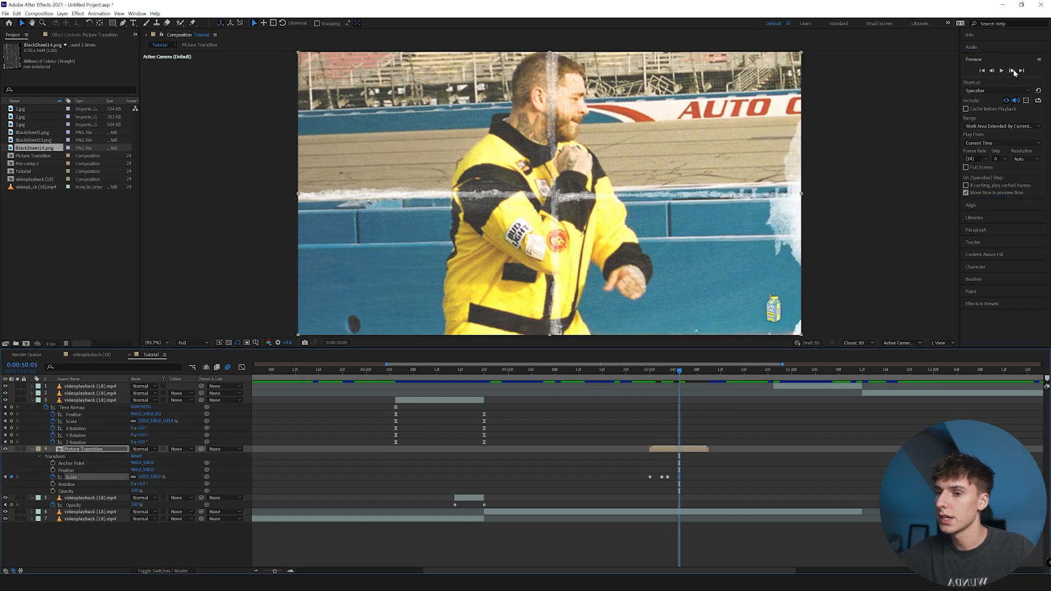
- Keyframe the Picture Transition layer's Scale at 110% on 0:00:50:06 and reset it to 100% at 0:00:50:10
left_click(1012, 71)
left_click(144, 476)
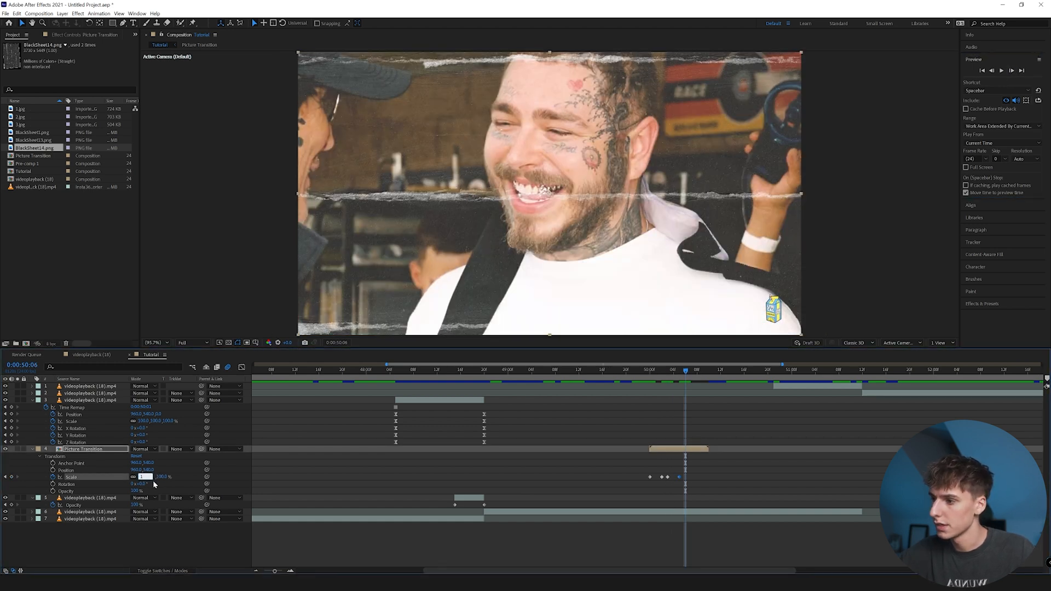
type("110")
key("Return")
left_click(708, 366)
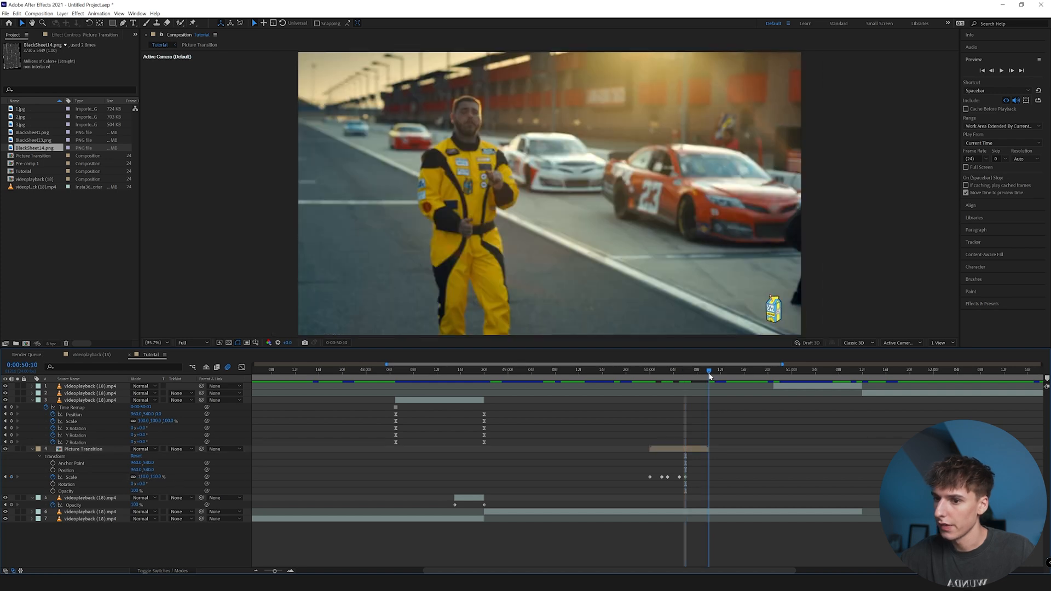
right_click(73, 476)
left_click(108, 429)
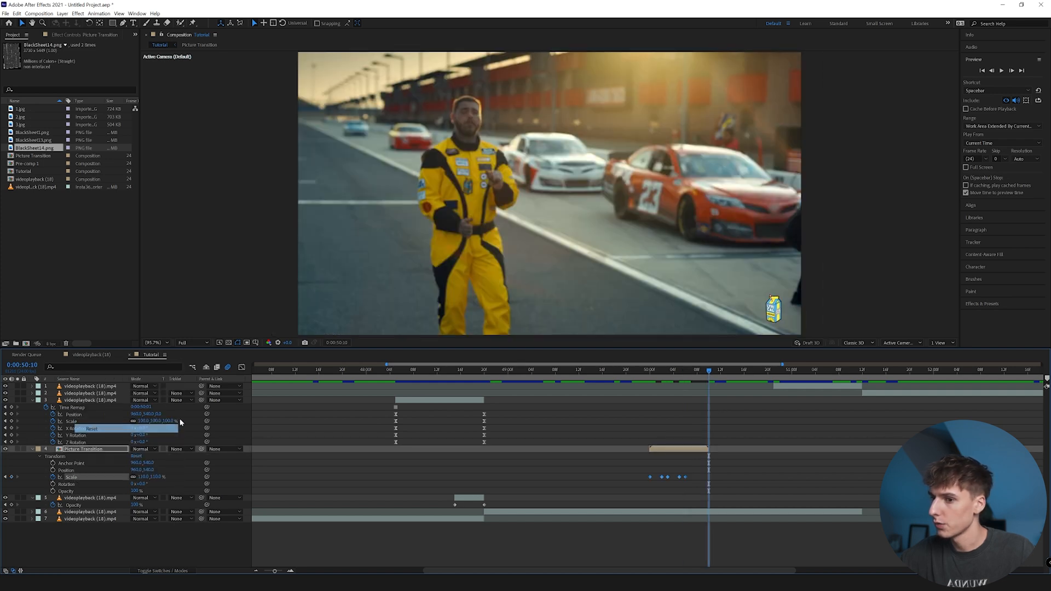
- Play and scrub through the Picture Transition section around 0:00:50:00 to check the photo zooms
left_click(648, 372)
key("space")
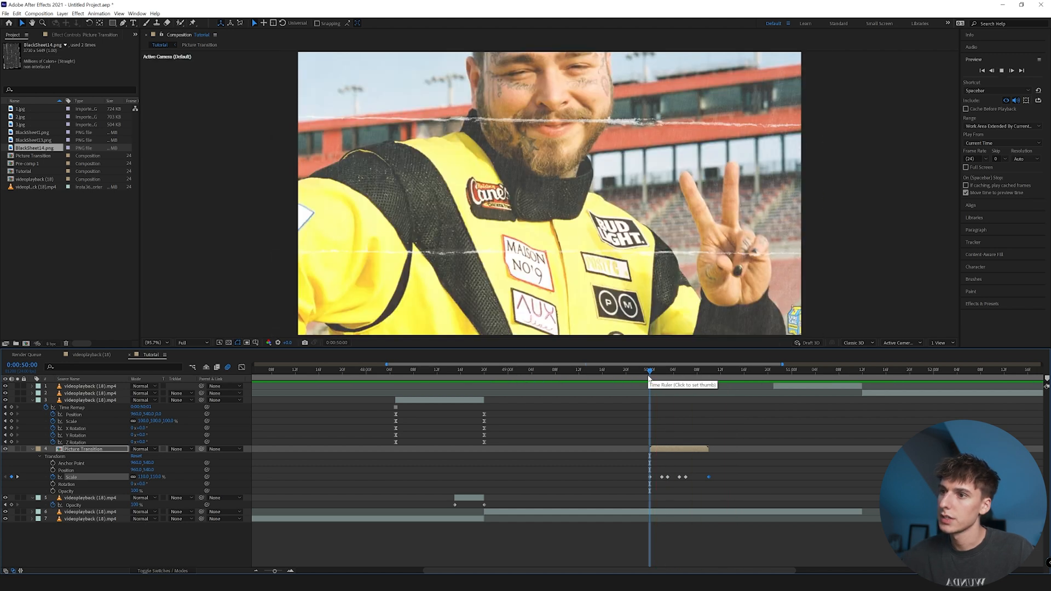
left_click(638, 374)
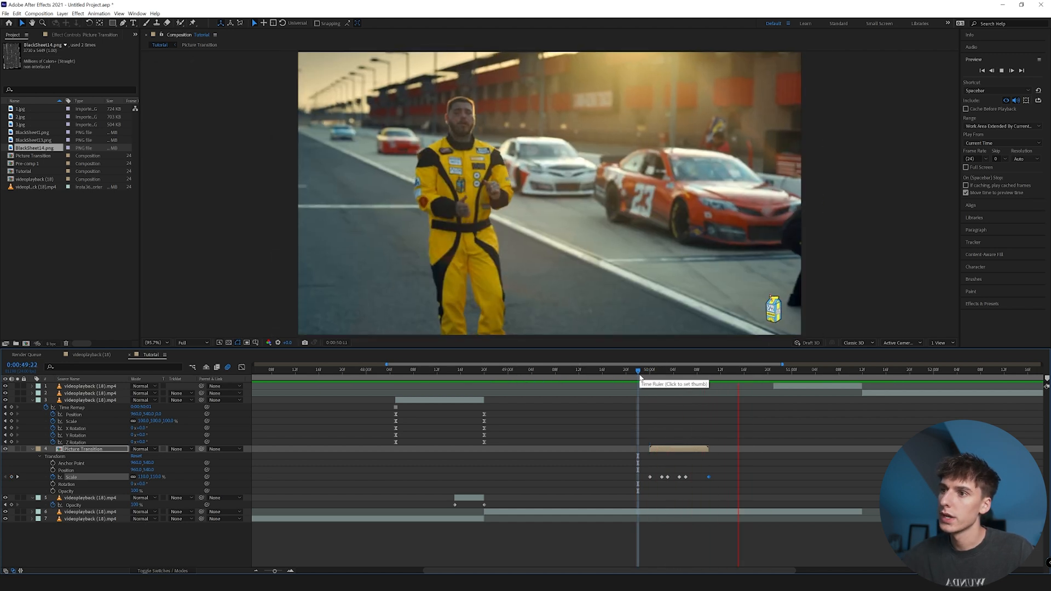
key("space")
mouse_move(640, 378)
left_mouse_down()
mouse_move(707, 383)
mouse_move(661, 393)
left_mouse_up()
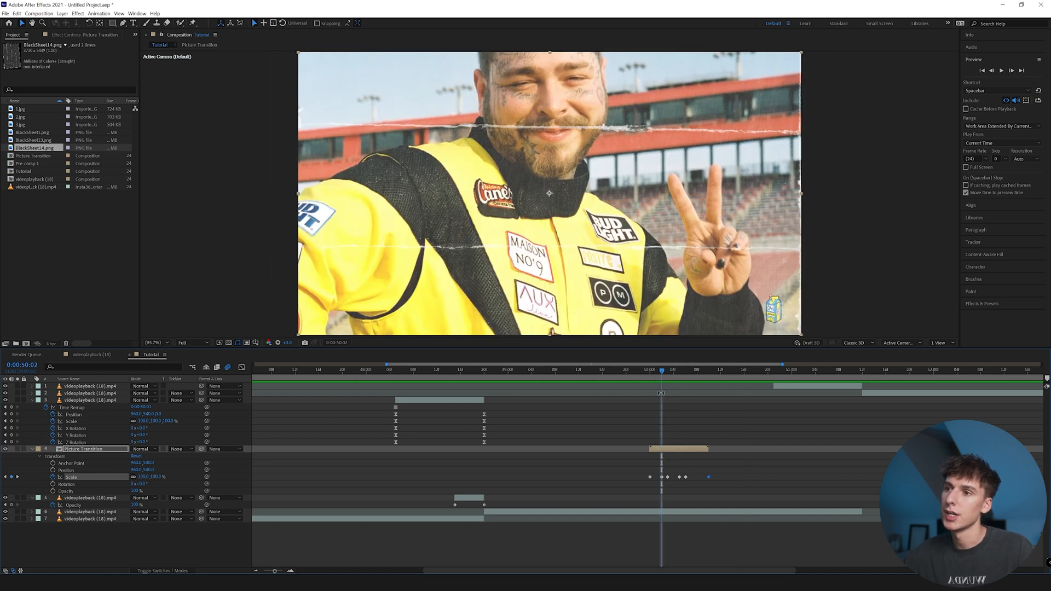
mouse_move(653, 376)
left_mouse_down()
mouse_move(714, 376)
mouse_move(644, 385)
left_mouse_up()
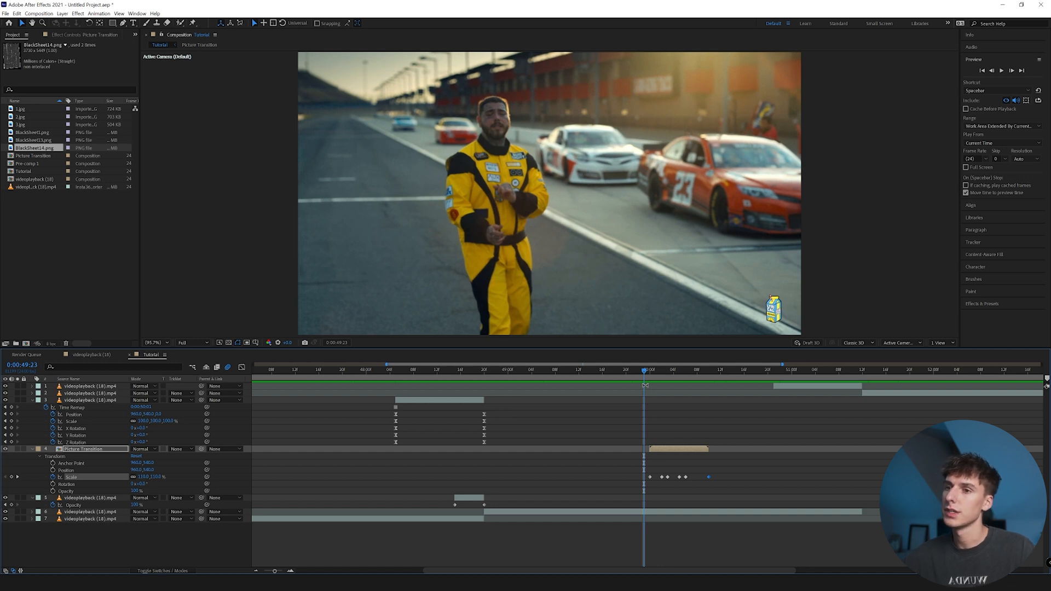
left_click_drag(645, 385, 652, 374)
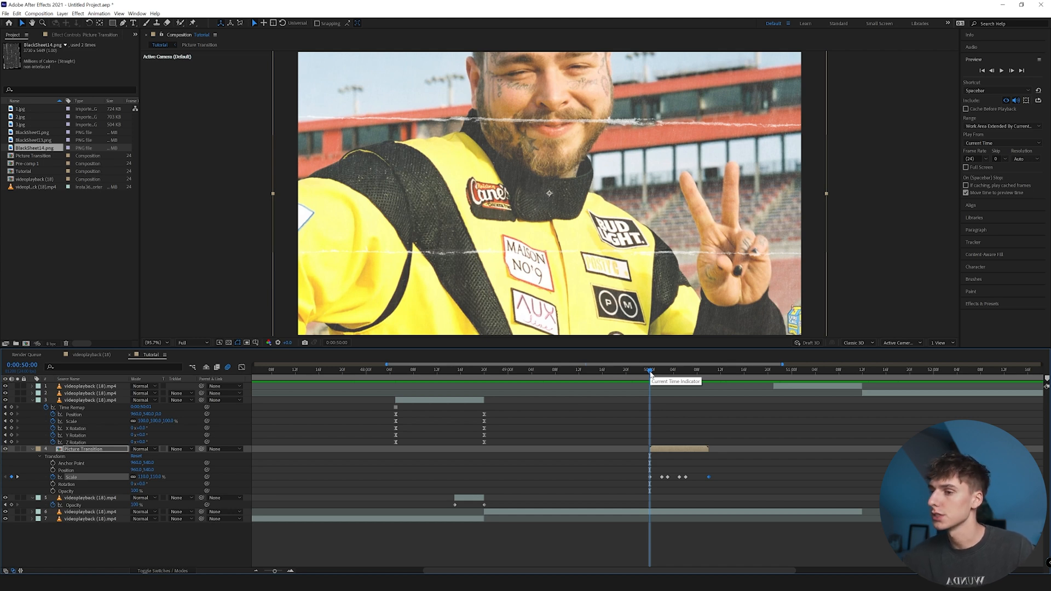
- Cut out the man on the topmost video layer with the Roto Brush at 0:00:50:21 and propagate it to 0:00:51:11
left_click(783, 387)
key("i")
key("space")
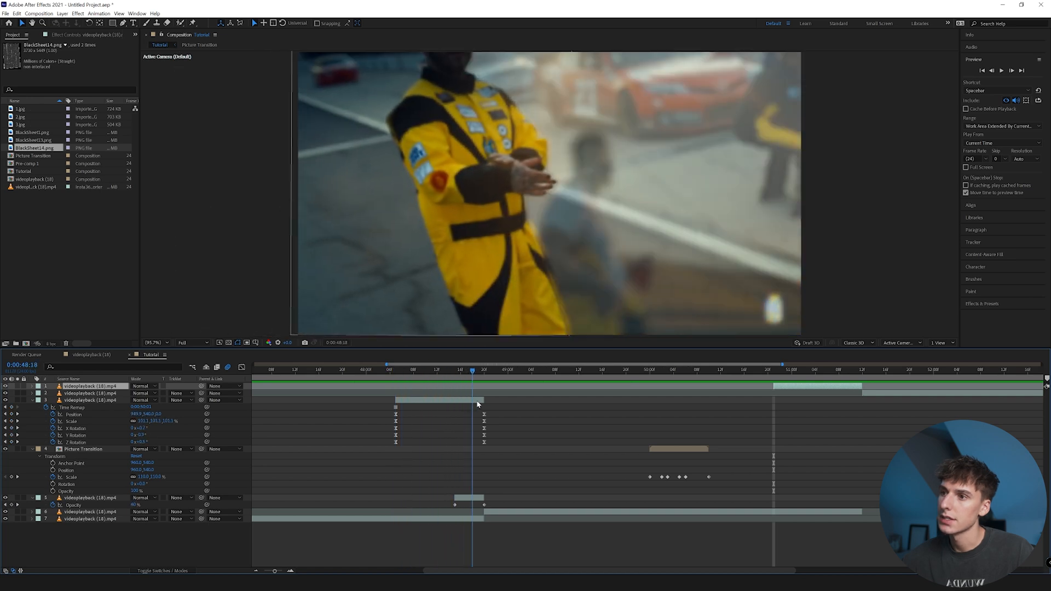
key("space")
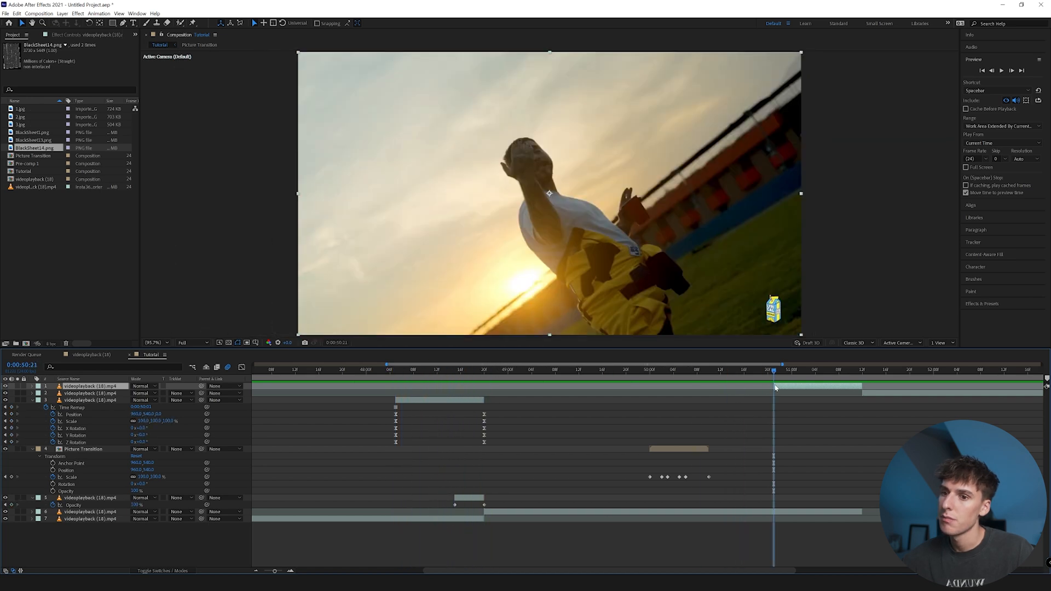
mouse_move(771, 372)
left_mouse_down()
mouse_move(863, 373)
mouse_move(774, 379)
left_mouse_up()
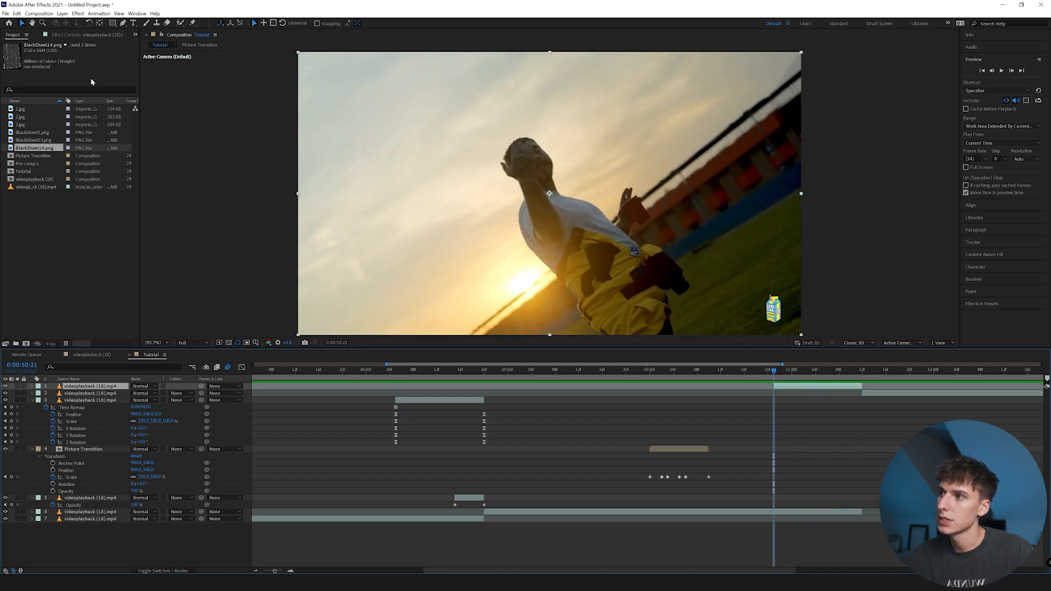
left_click(181, 23)
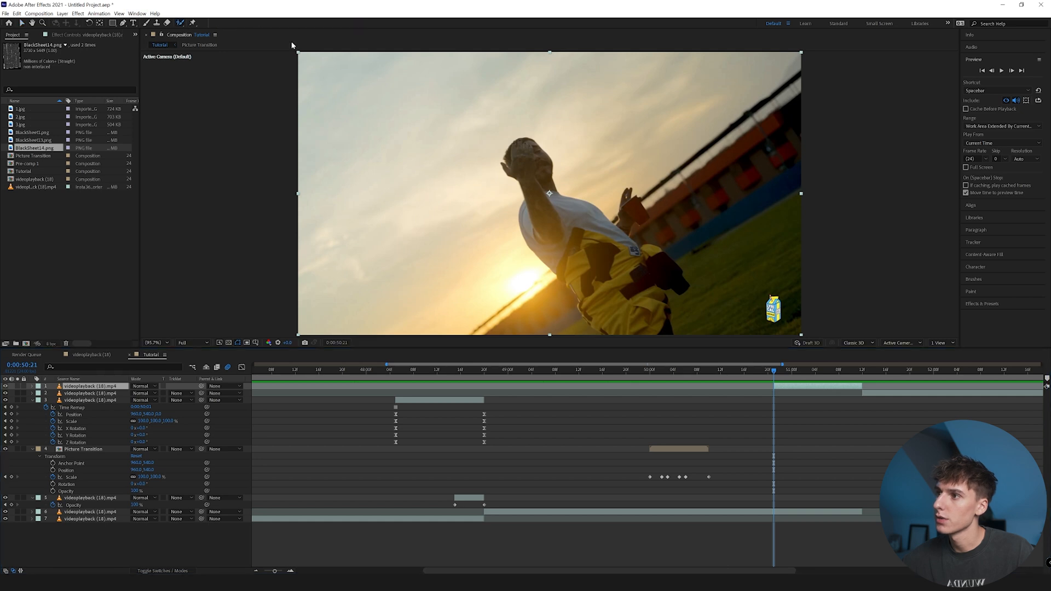
double_click(618, 275)
mouse_move(657, 278)
left_mouse_down()
mouse_move(662, 304)
mouse_move(652, 249)
left_mouse_up()
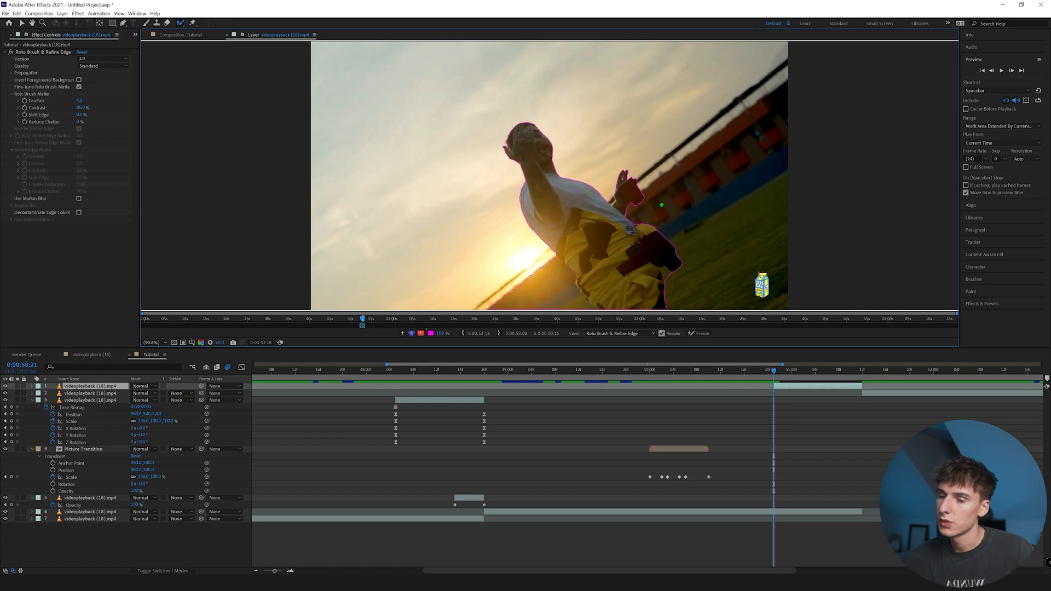
left_click_drag(774, 372, 857, 372)
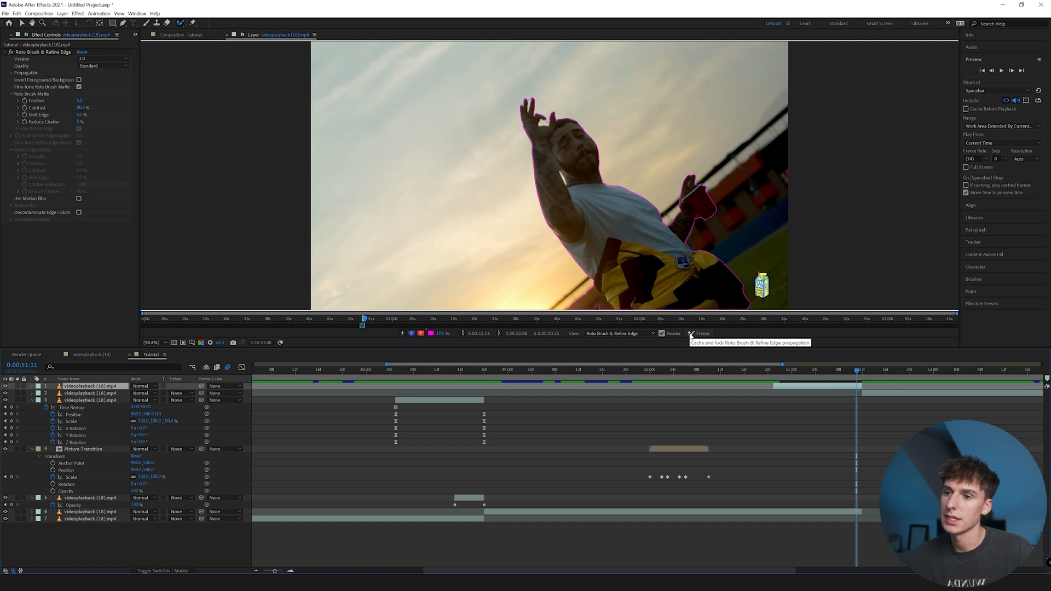
- Return to the Tutorial composition, scrub through the cutout section and collapse the Roto Brush & Refine Edge settings
left_click(226, 35)
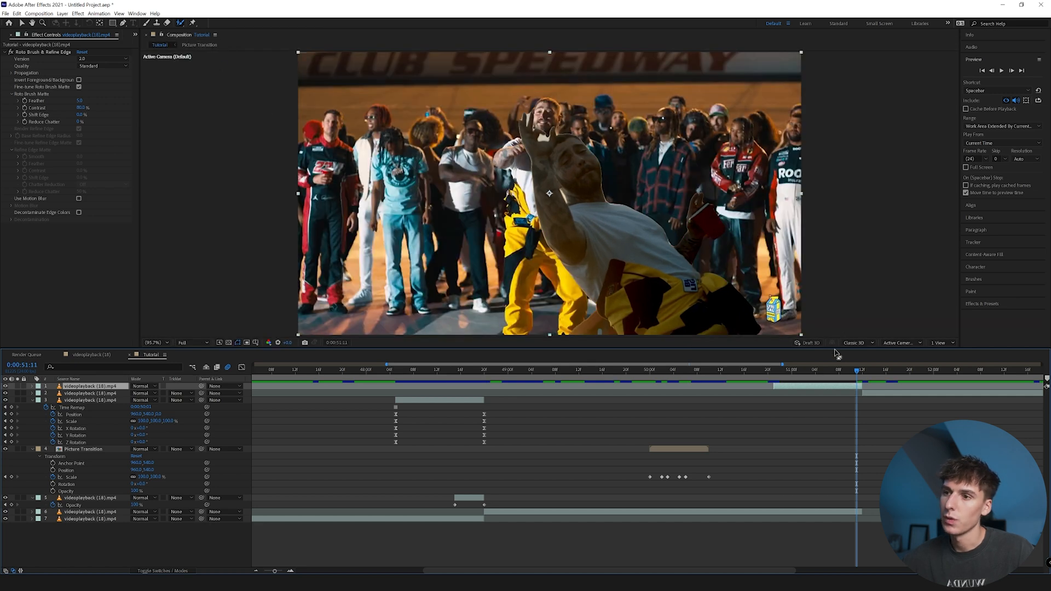
left_click_drag(778, 378, 861, 378)
mouse_move(549, 377)
left_mouse_down()
mouse_move(531, 383)
mouse_move(557, 383)
left_mouse_up()
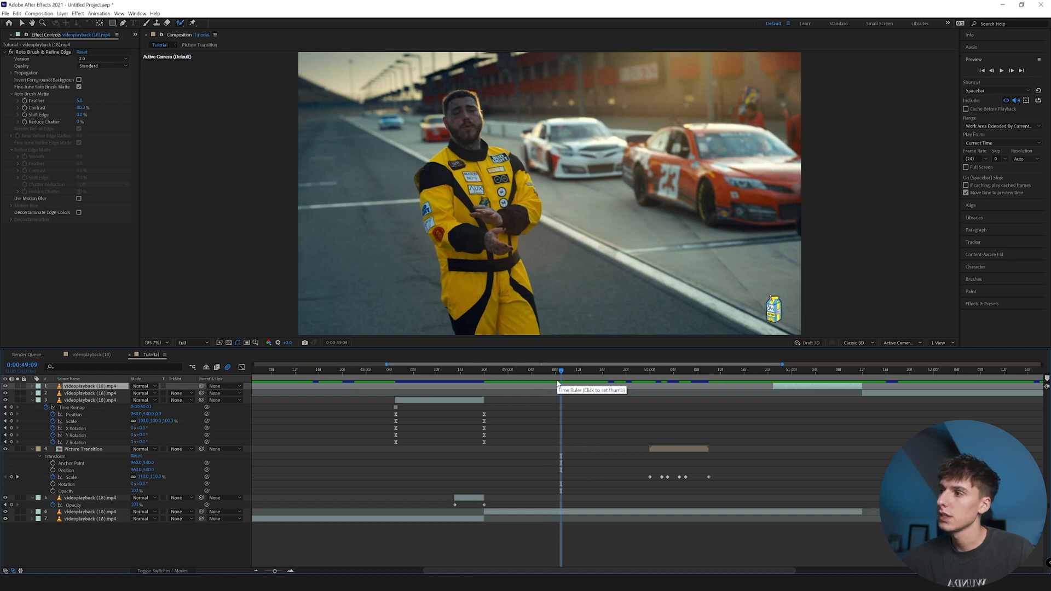
left_click(6, 53)
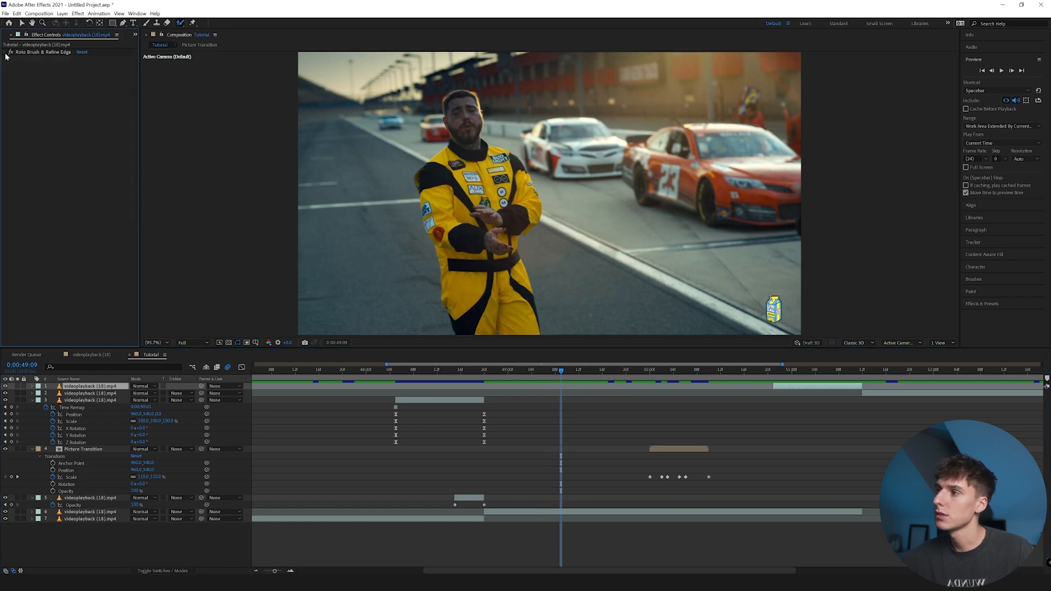